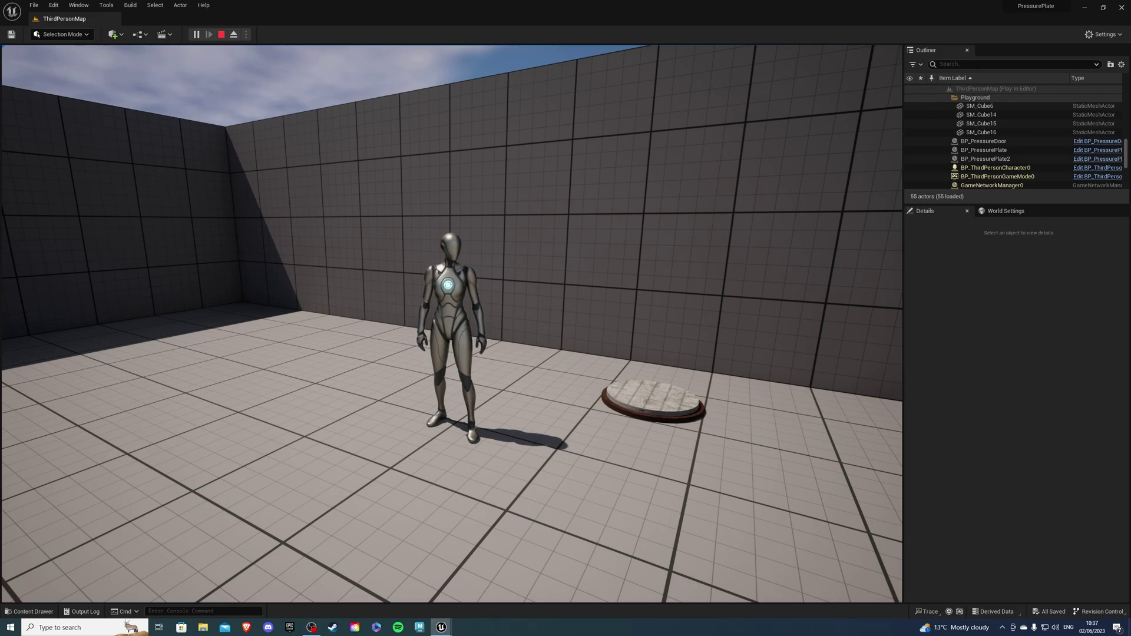
Step: Playtest the level by running the character onto and off the pressure plates on both sides of the doorway to observe the door
{"action": "key", "text": "d"}
{"action": "key", "text": "w"}
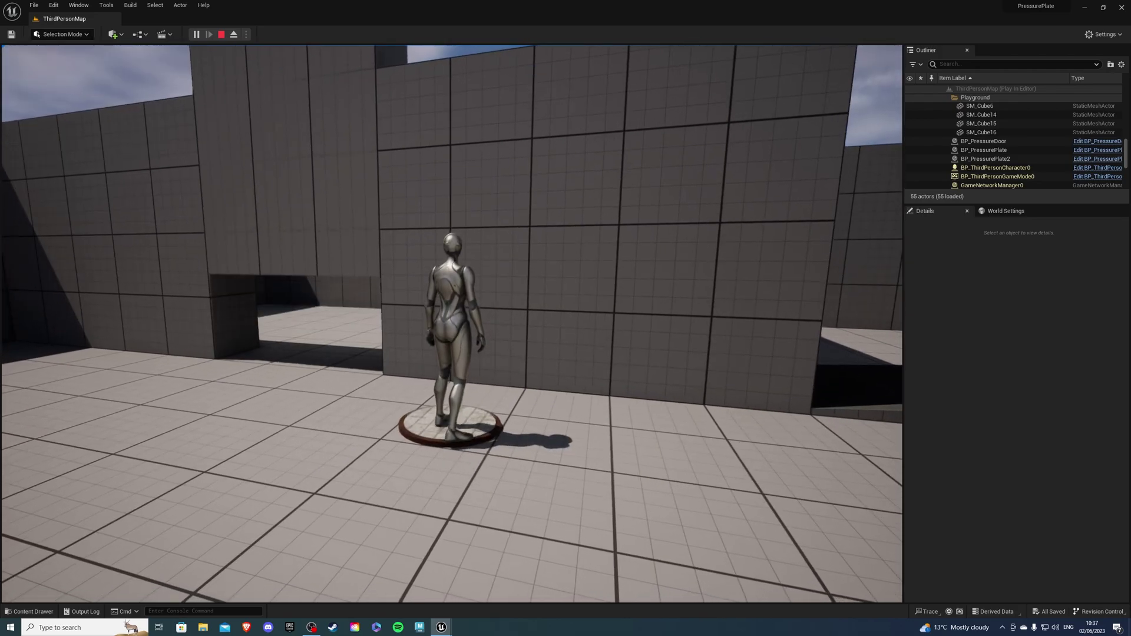
{"action": "key", "text": "w"}
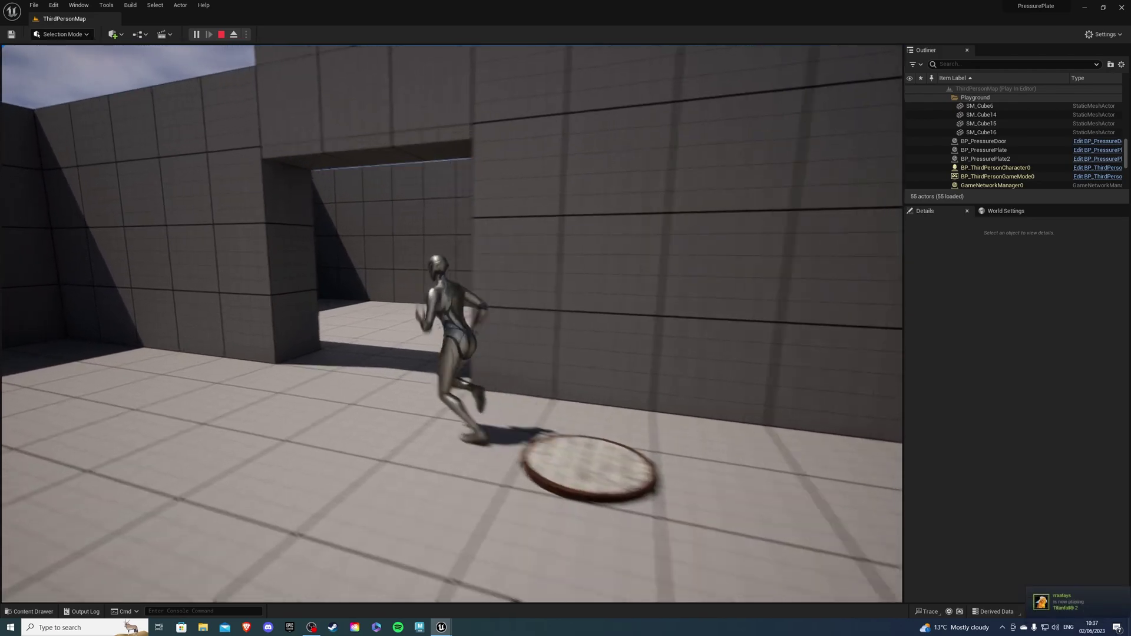
{"action": "key", "text": "w"}
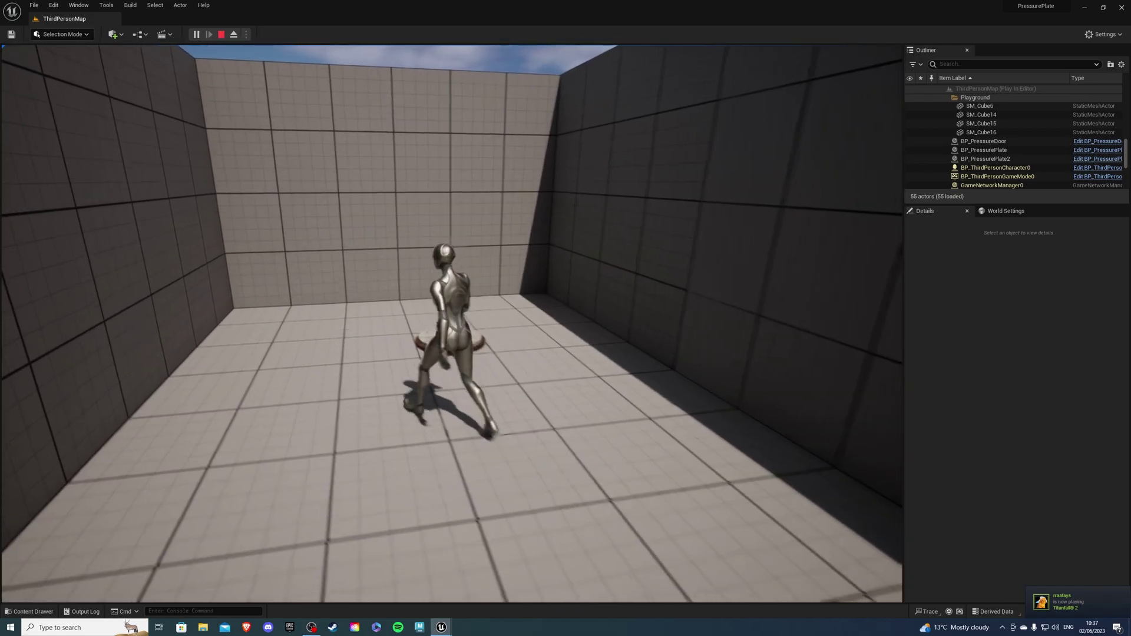
{"action": "key", "text": "w"}
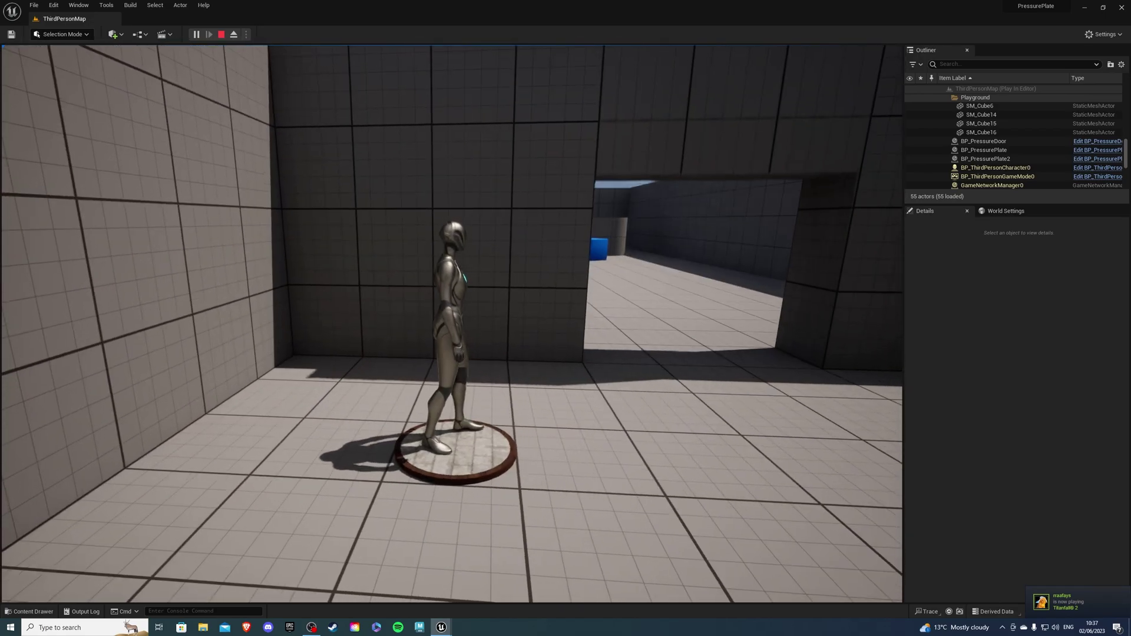
{"action": "key", "text": "w"}
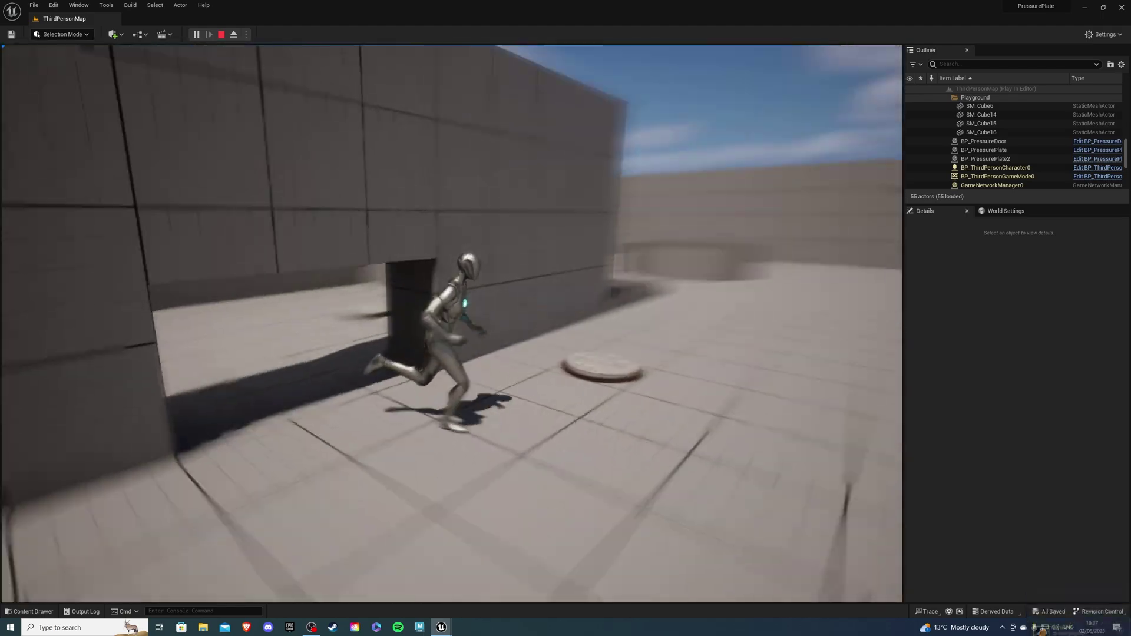
{"action": "key", "text": "s"}
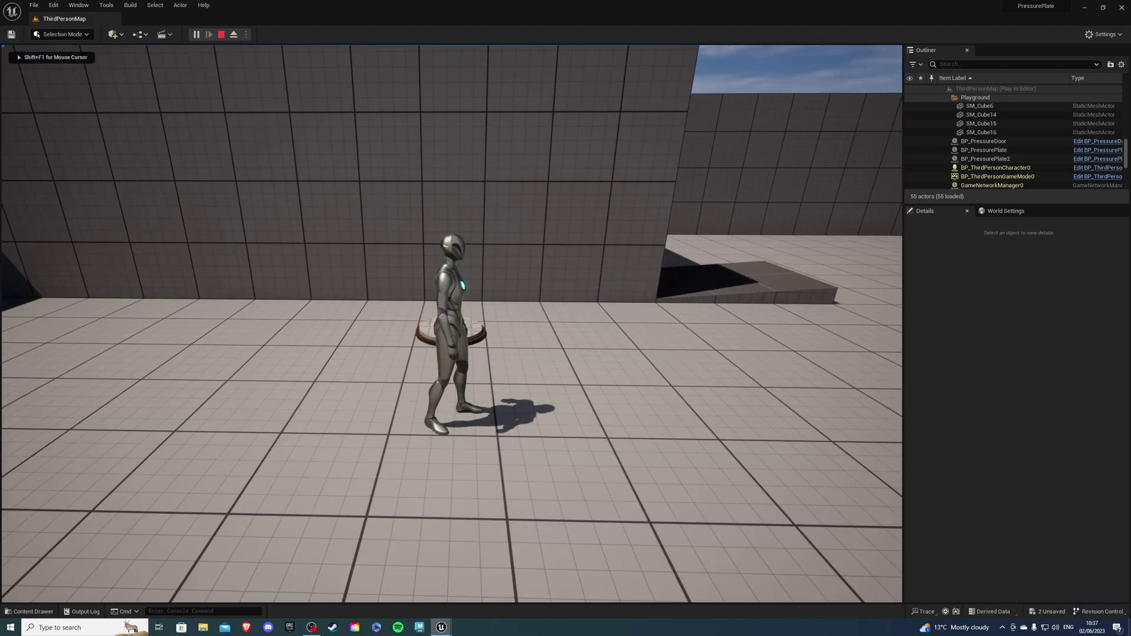
{"action": "key", "text": "w"}
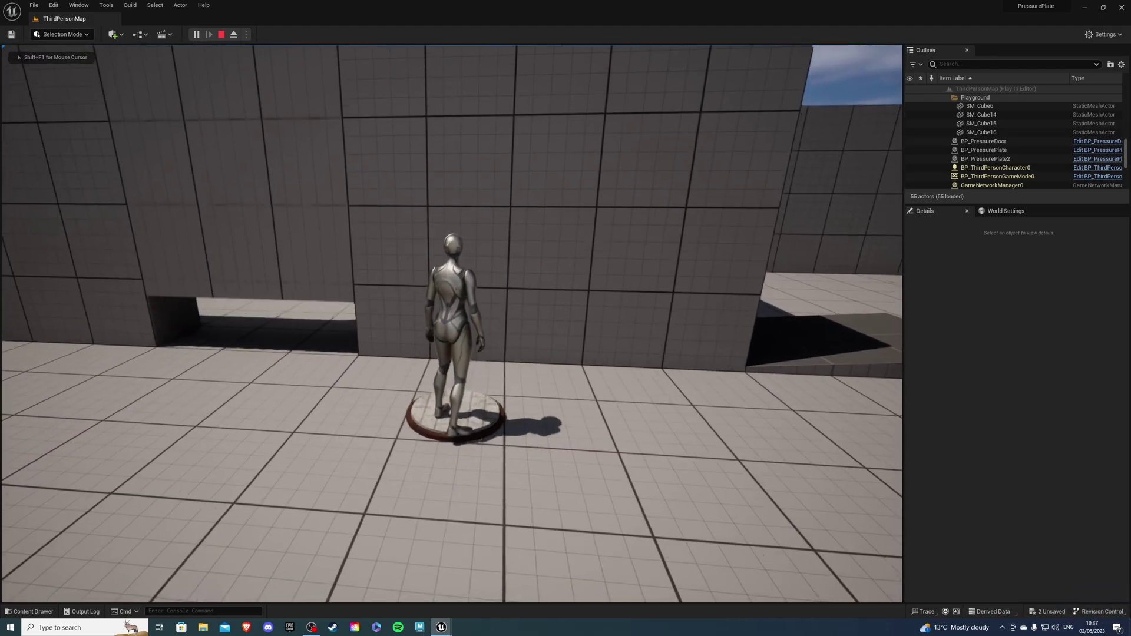
{"action": "key", "text": "a"}
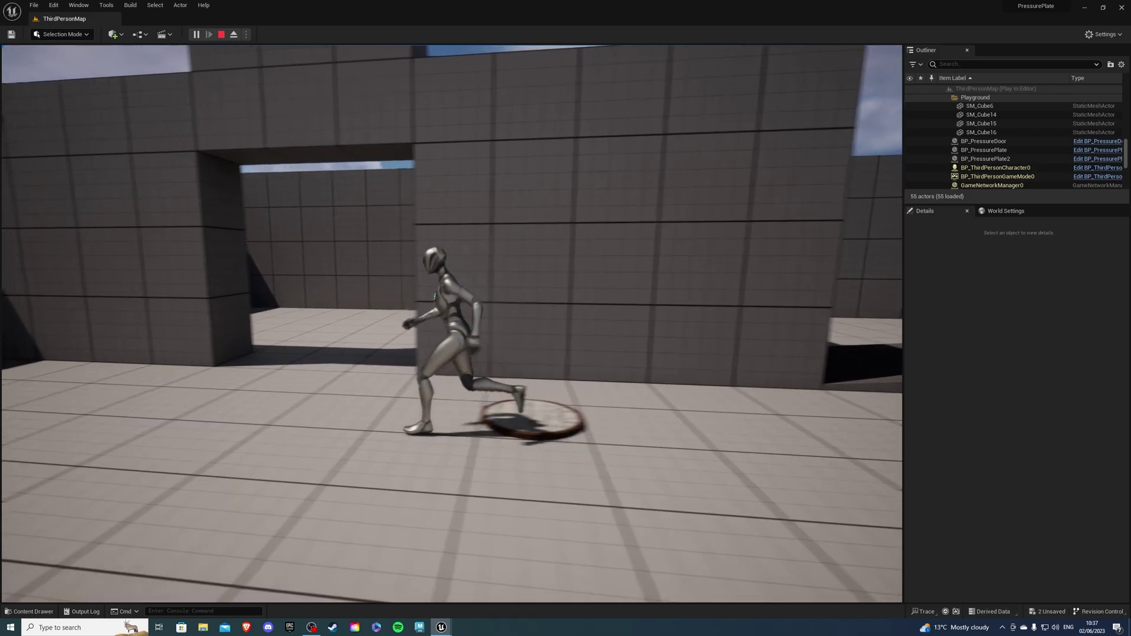
{"action": "key", "text": "w"}
{"action": "key", "text": "d"}
{"action": "key", "text": "d"}
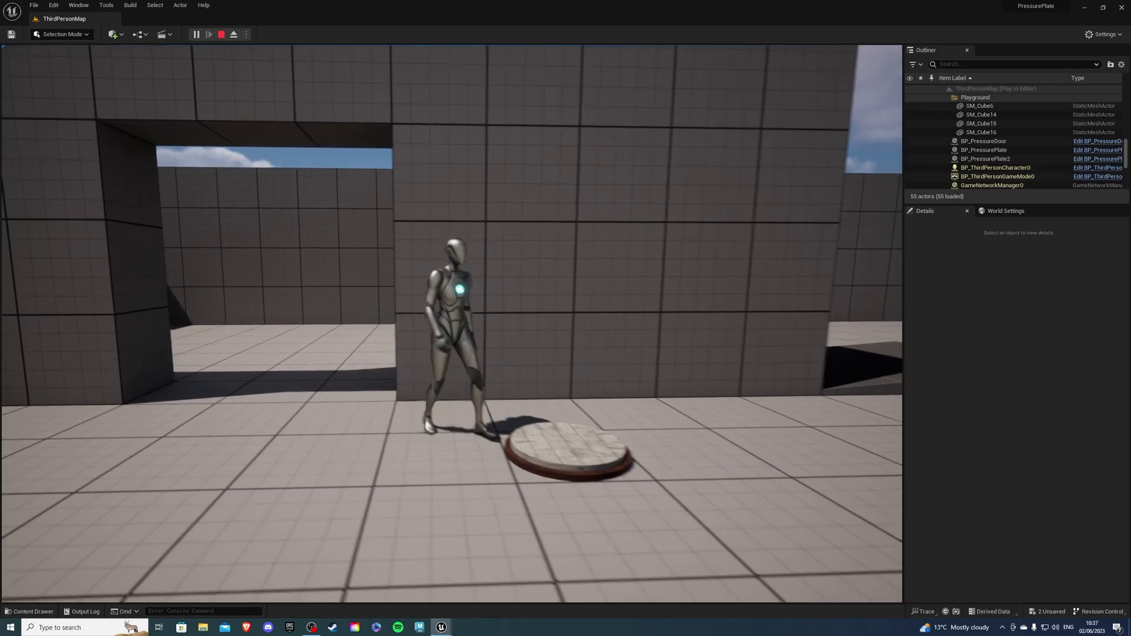
{"action": "key", "text": "a"}
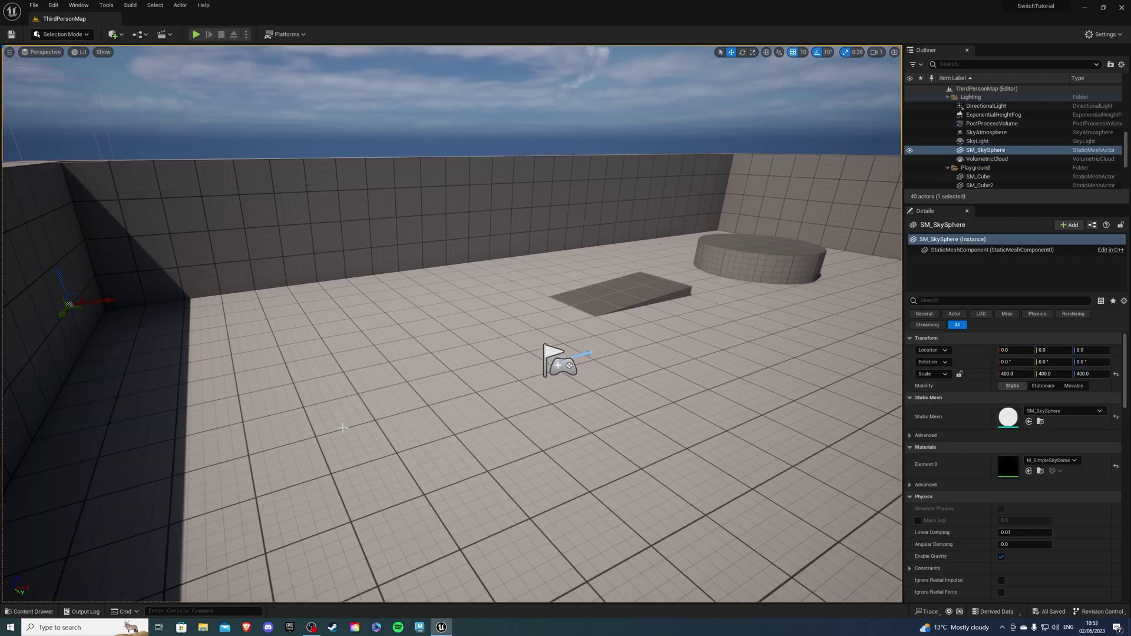
Step: Create a new folder named PressurePlate in the project's Content folder
{"action": "left_click", "coordinate": [30, 611]}
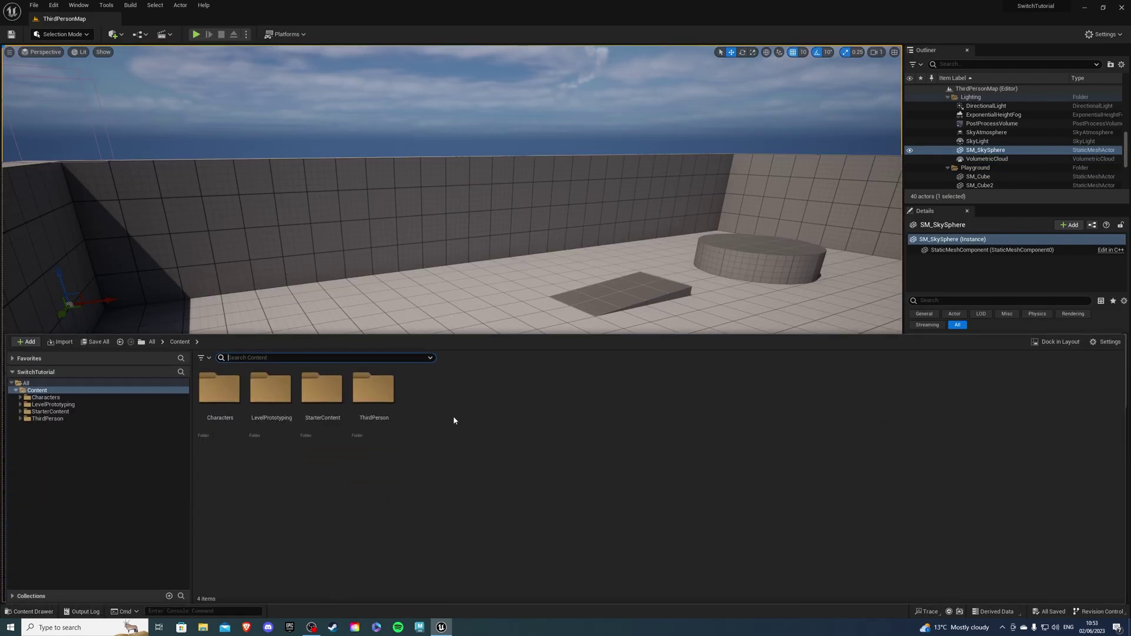
{"action": "right_click", "coordinate": [453, 419]}
{"action": "left_click", "coordinate": [506, 138]}
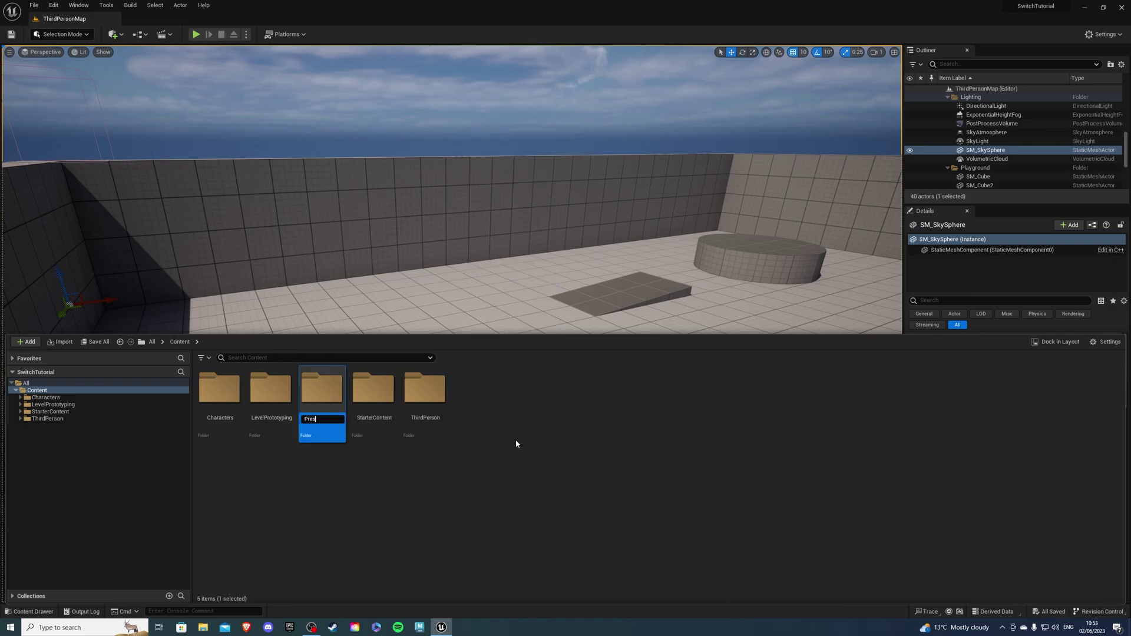
{"action": "type", "text": "PressurePlate"}
{"action": "key", "text": "Return"}
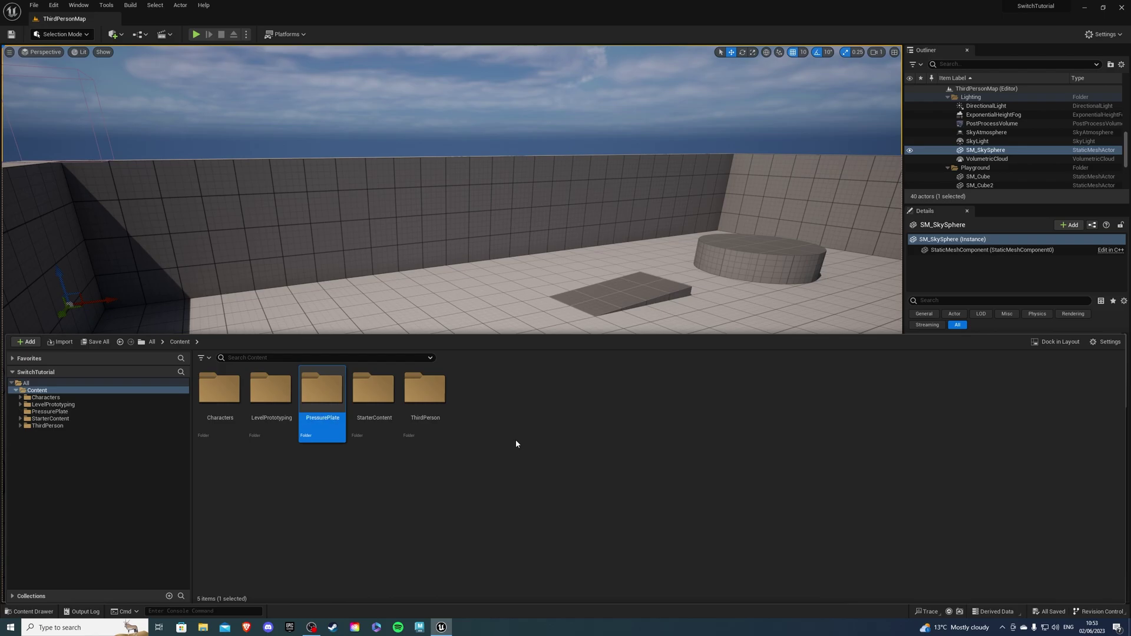
Step: Create an Actor Blueprint class named BP_Door inside the PressurePlate folder
{"action": "double_click", "coordinate": [322, 390]}
{"action": "right_click", "coordinate": [383, 434]}
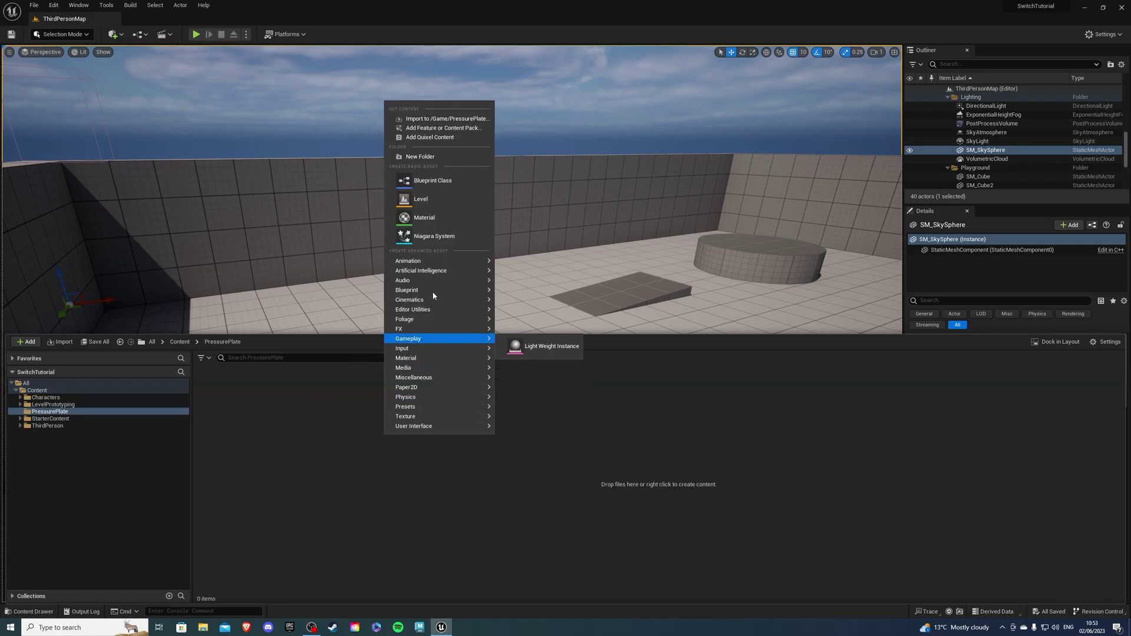
{"action": "left_click", "coordinate": [439, 180]}
{"action": "left_click", "coordinate": [474, 241]}
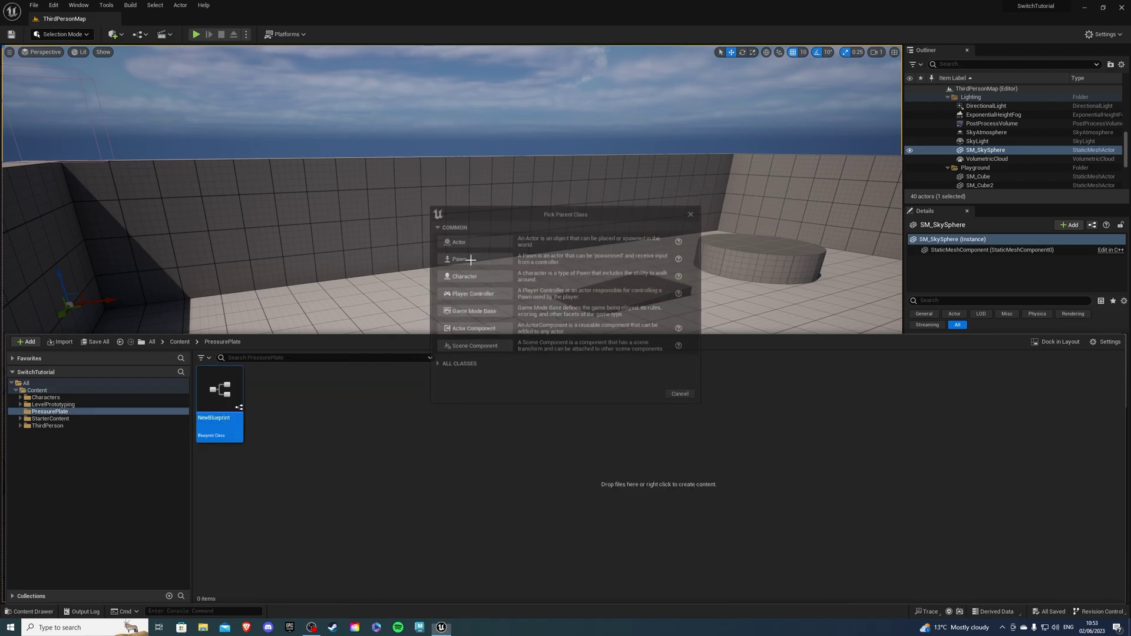
{"action": "type", "text": "BP_D"}
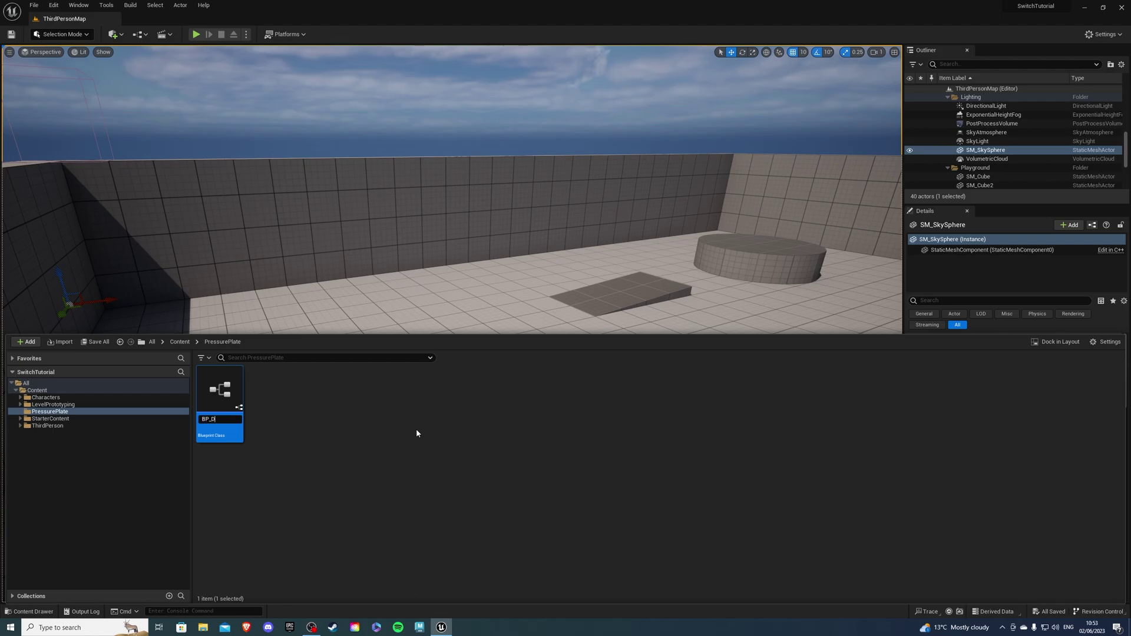
{"action": "type", "text": "oor"}
{"action": "key", "text": "Return"}
Step: Open BP_Door for editing and add a Static Mesh component named Door
{"action": "double_click", "coordinate": [219, 392]}
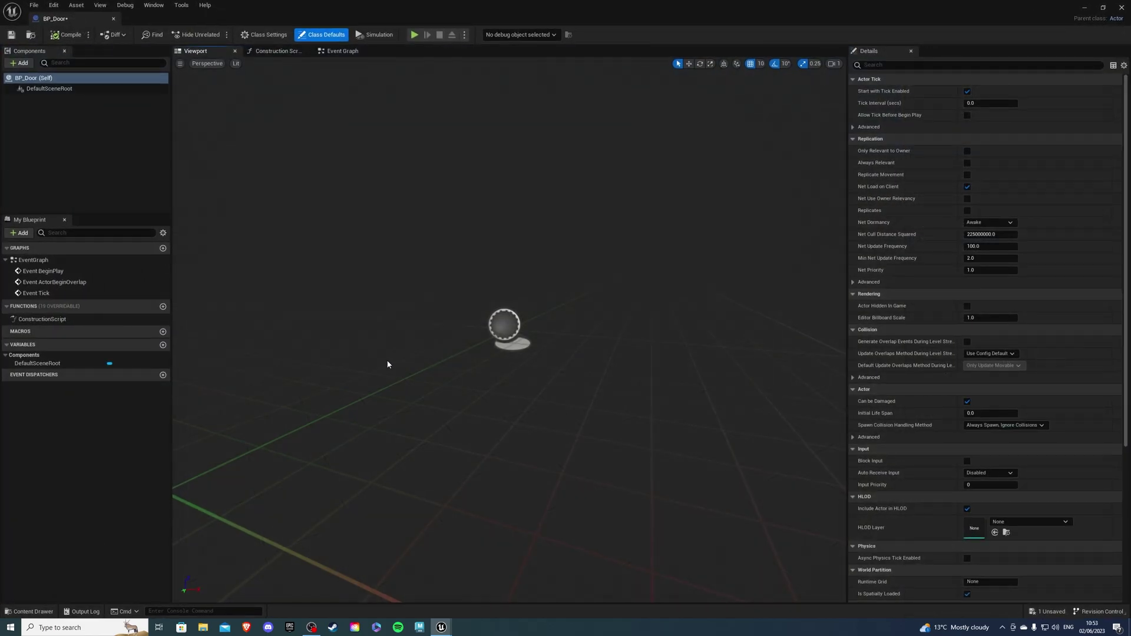
{"action": "left_click", "coordinate": [20, 63]}
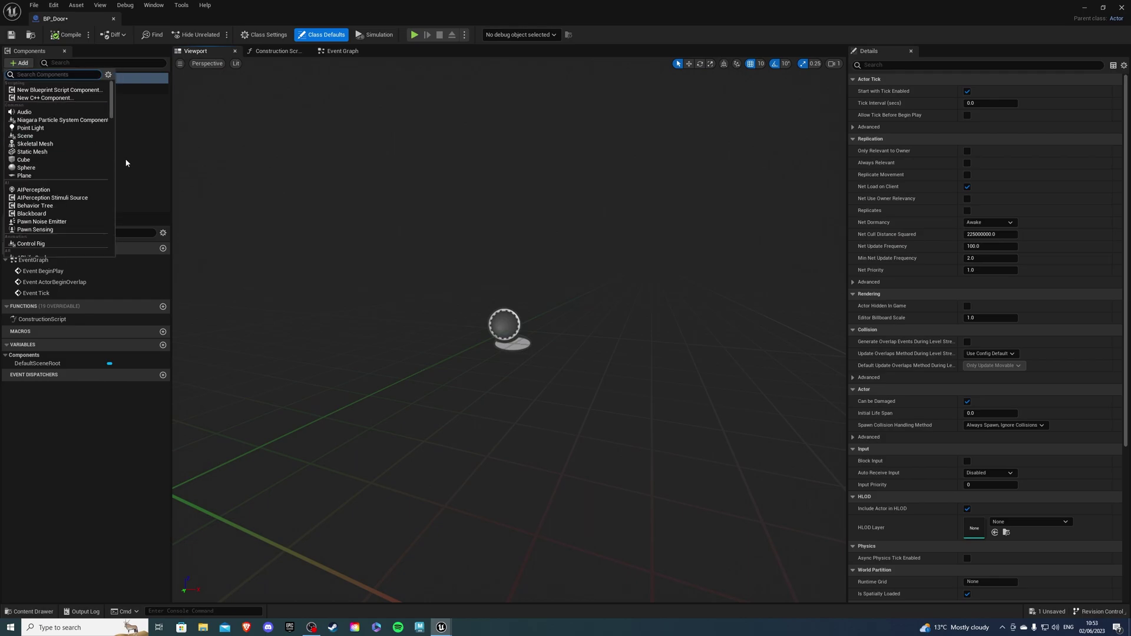
{"action": "type", "text": "stati"}
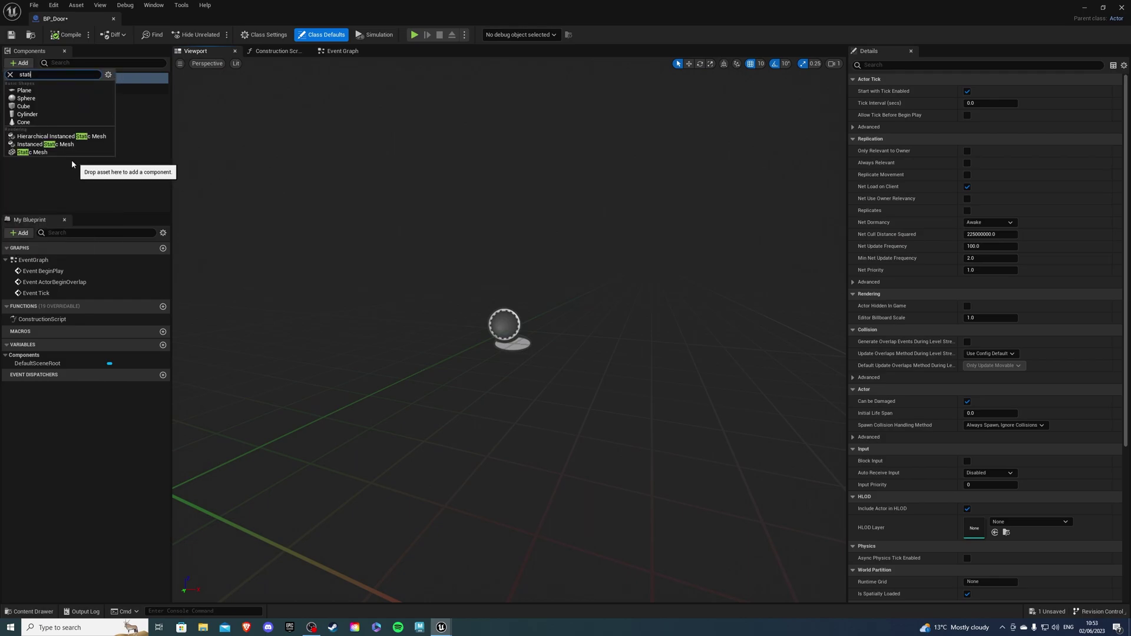
{"action": "left_click", "coordinate": [70, 152]}
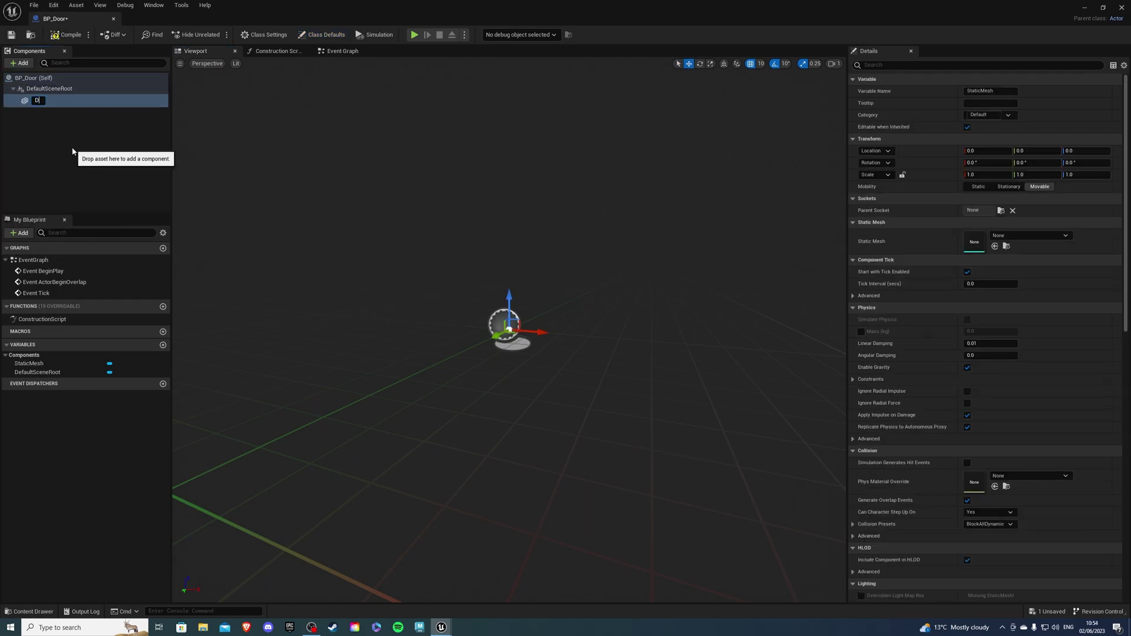
{"action": "type", "text": "Door"}
{"action": "key", "text": "Return"}
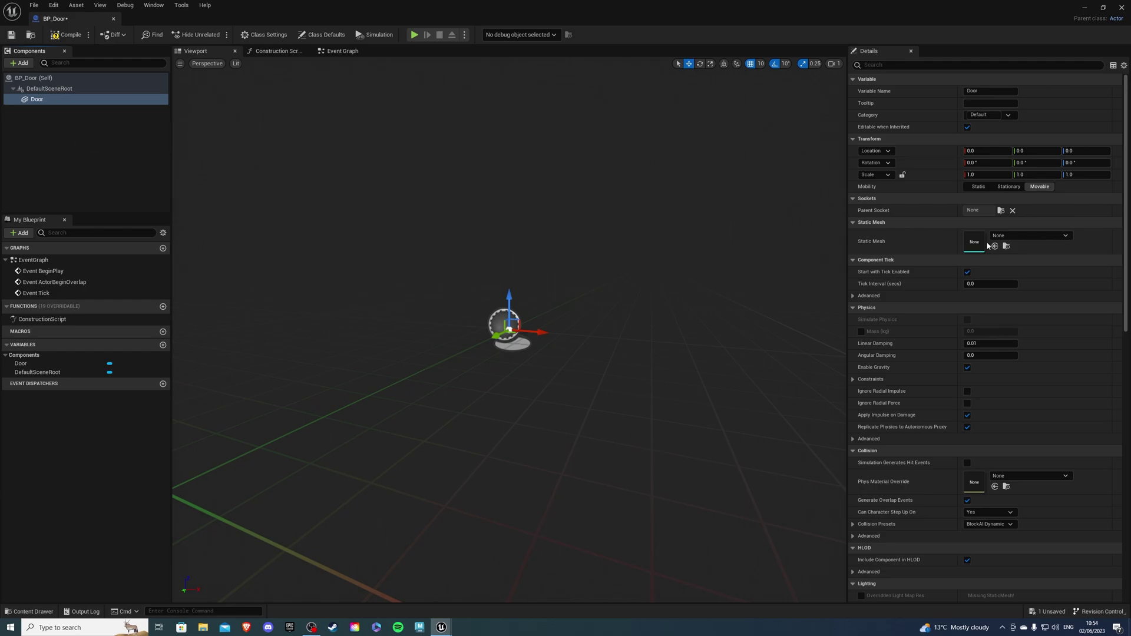
Step: Assign the SM_Cube mesh to the Door component
{"action": "left_click", "coordinate": [1016, 236]}
{"action": "type", "text": "cube"}
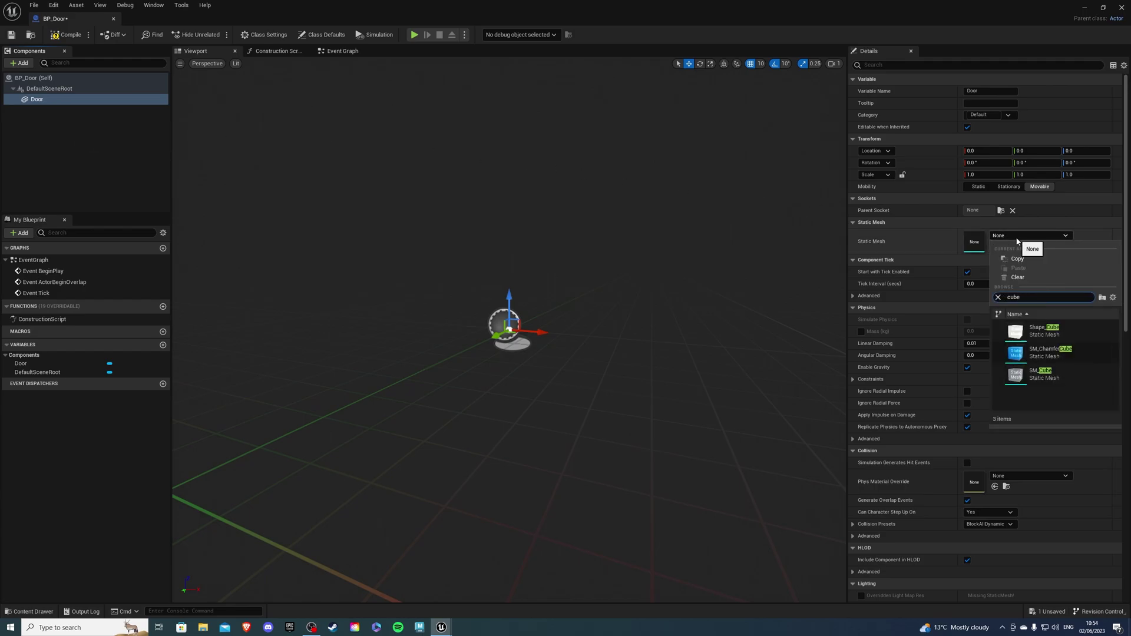
{"action": "left_click", "coordinate": [1023, 371]}
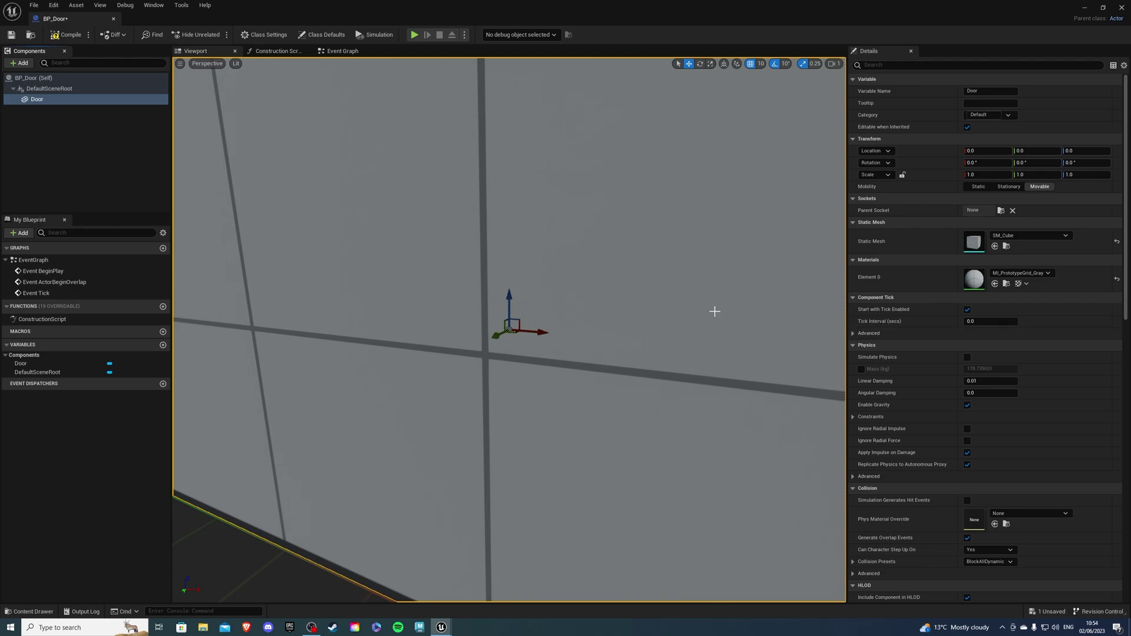
Step: Scale the Door component to 3.0 on X and 4.0 on Z, and compile and save the blueprint
{"action": "scroll", "coordinate": [714, 312], "scroll_direction": "down", "scroll_amount": 5}
{"action": "right_click_drag", "start_coordinate": [715, 311], "coordinate": [598, 362]}
{"action": "key", "text": "s"}
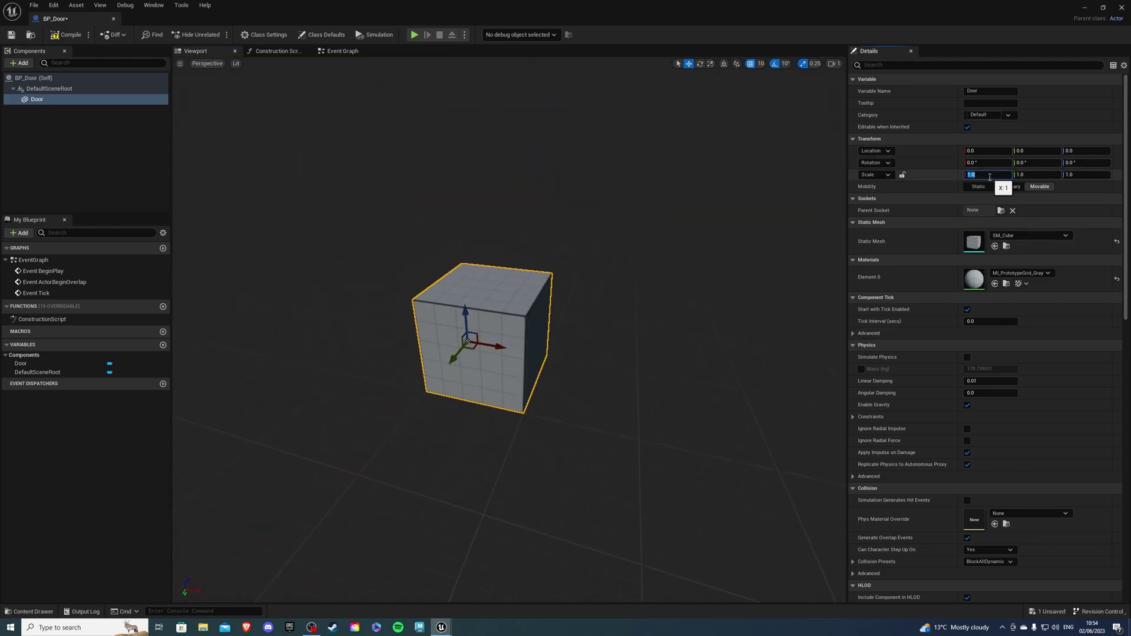
{"action": "left_click", "coordinate": [1087, 175]}
{"action": "type", "text": "4"}
{"action": "left_click", "coordinate": [740, 192]}
{"action": "key", "text": "s"}
{"action": "right_click_drag", "start_coordinate": [740, 192], "coordinate": [821, 109]}
{"action": "left_click", "coordinate": [67, 35]}
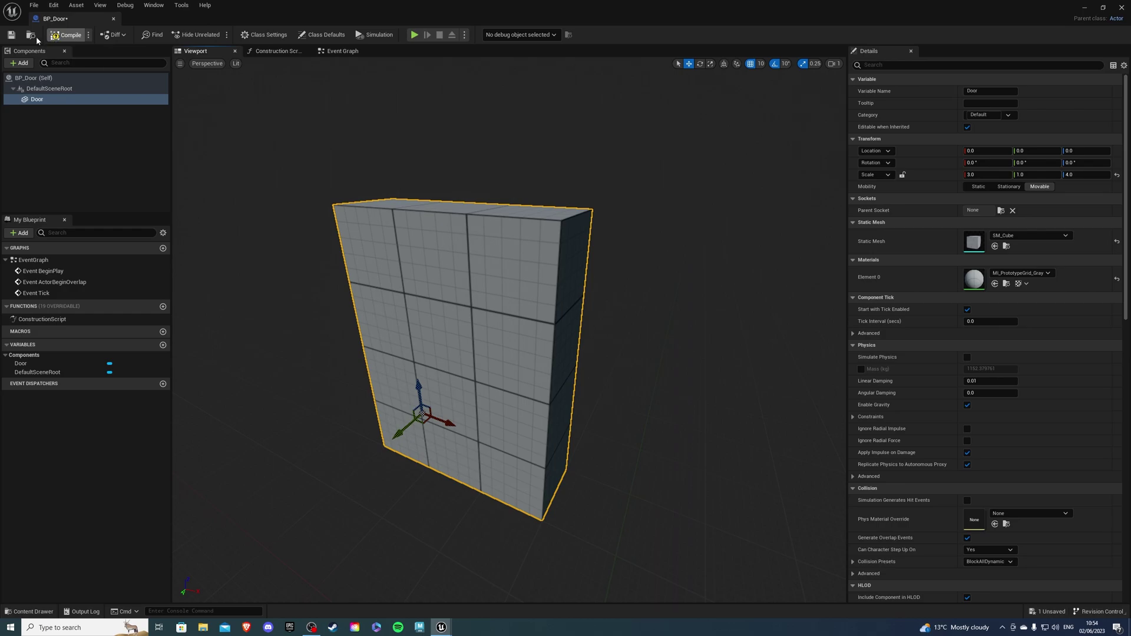
{"action": "left_click", "coordinate": [11, 35]}
Step: Delete the three default event nodes from BP_Door's Event Graph
{"action": "left_click", "coordinate": [339, 53]}
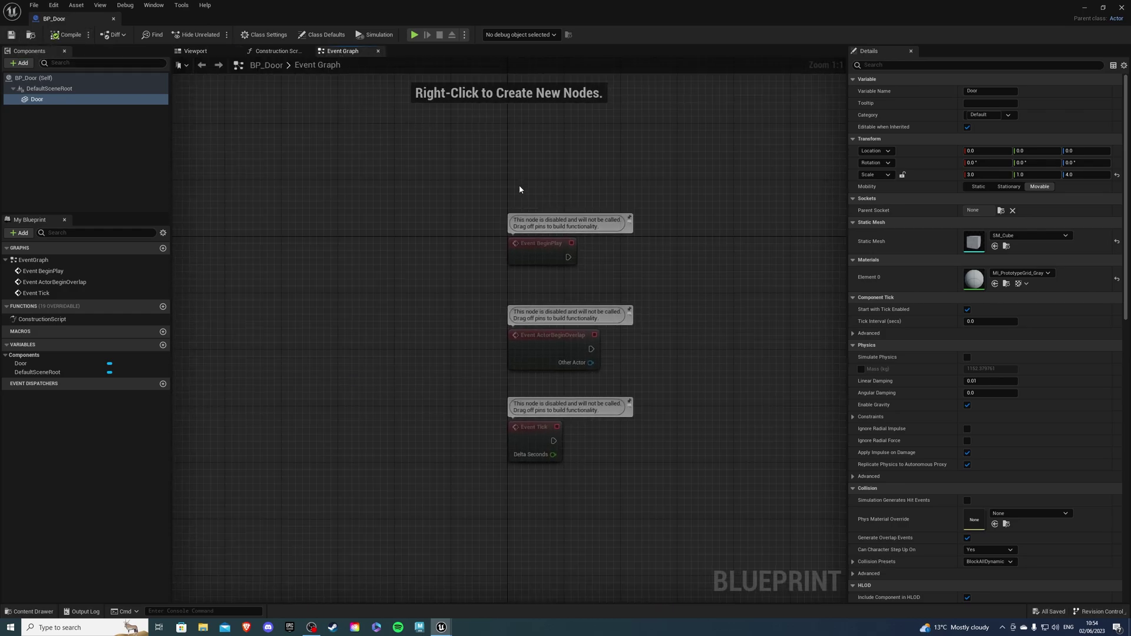
{"action": "left_click_drag", "start_coordinate": [366, 169], "coordinate": [646, 505]}
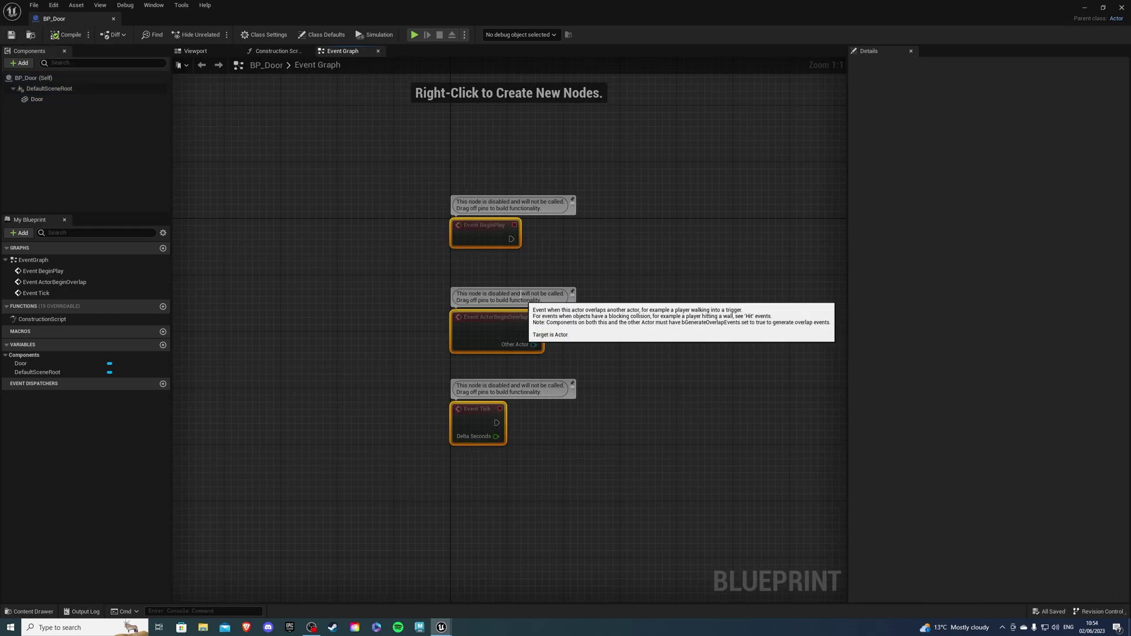
{"action": "key", "text": "Delete"}
Step: Add a custom event named SwitchOn/Off to the Event Graph
{"action": "right_click", "coordinate": [486, 265]}
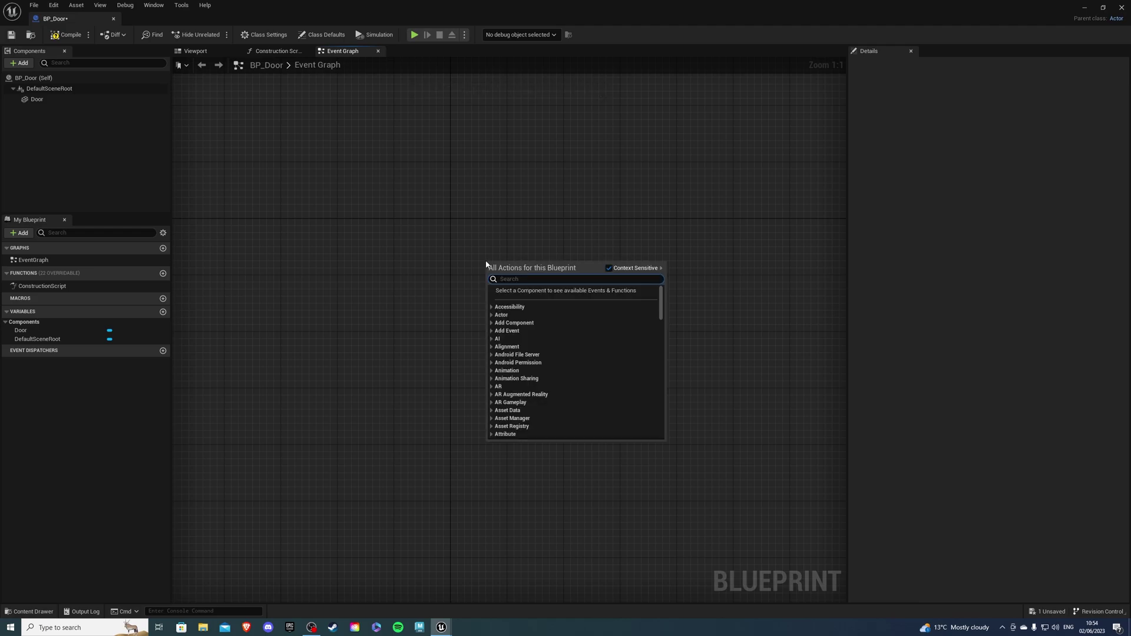
{"action": "type", "text": "cust"}
{"action": "left_click", "coordinate": [518, 326]}
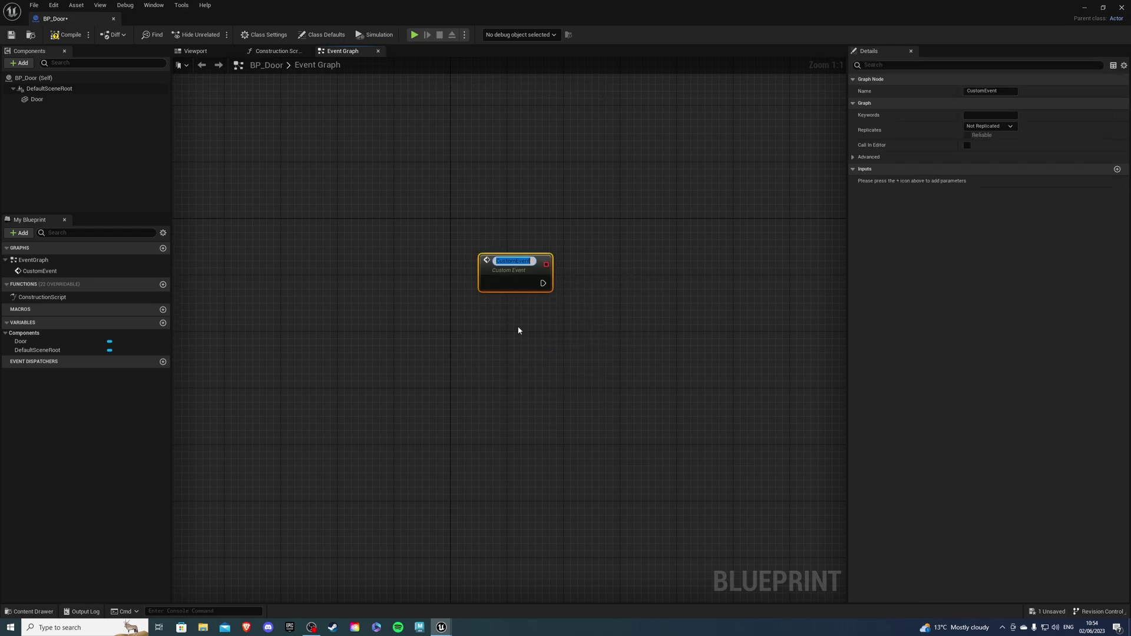
{"action": "type", "text": "Swit"}
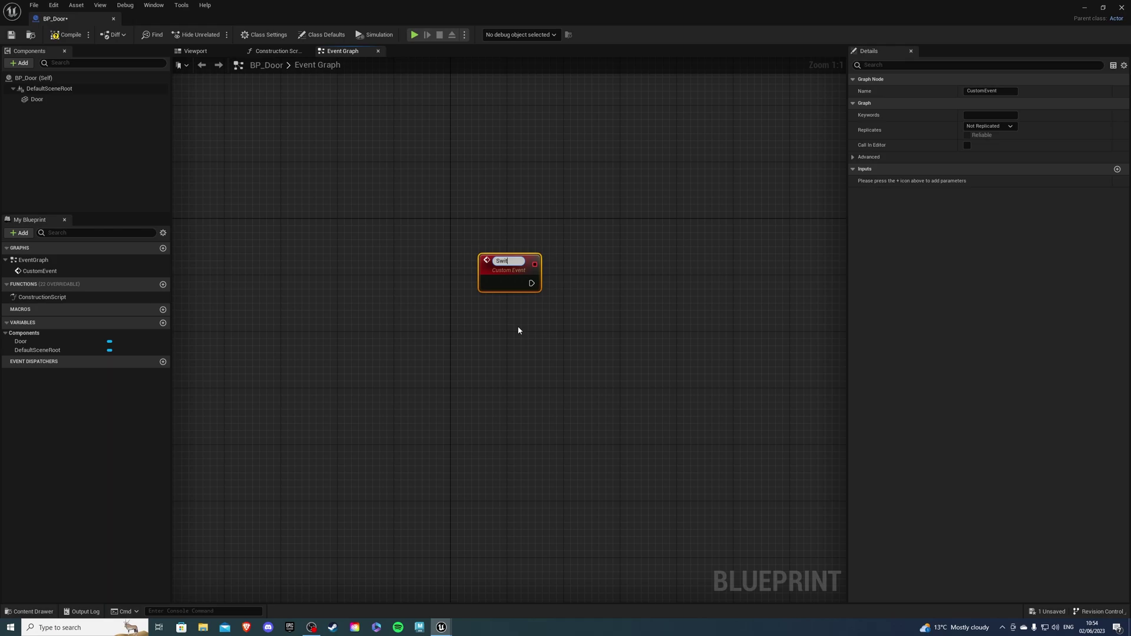
{"action": "type", "text": "chOn/Off"}
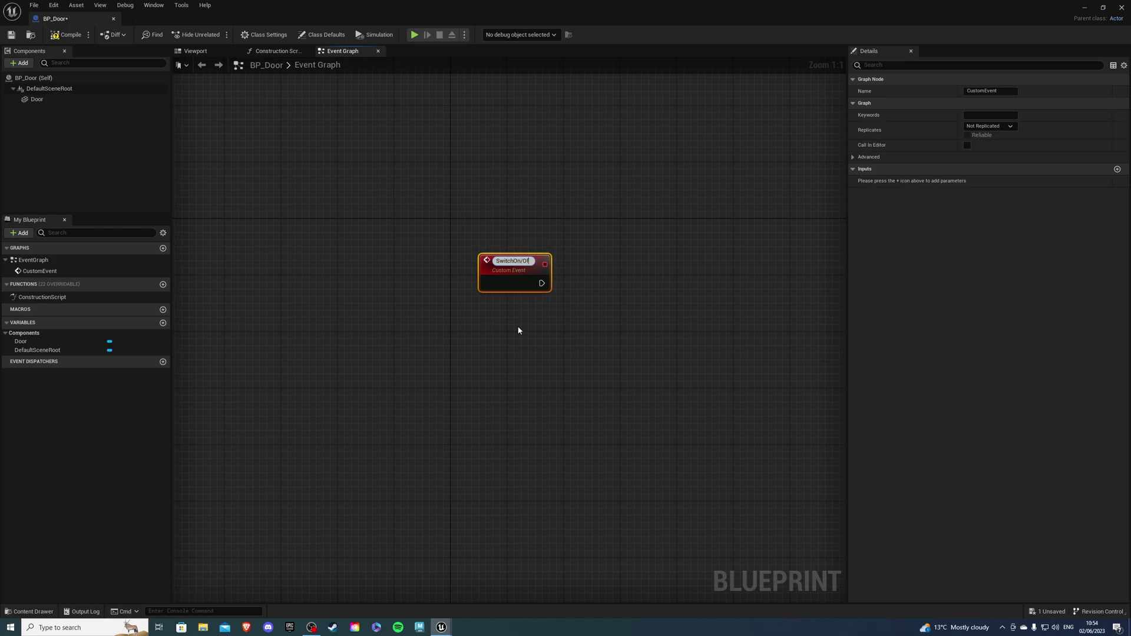
{"action": "key", "text": "Return"}
Step: Add a Flip Flop node executed by the SwitchOn/Off event and line it up beside the event
{"action": "right_click_drag", "start_coordinate": [533, 279], "coordinate": [420, 293]}
{"action": "left_click_drag", "start_coordinate": [420, 293], "coordinate": [457, 296]}
{"action": "type", "text": "flip"}
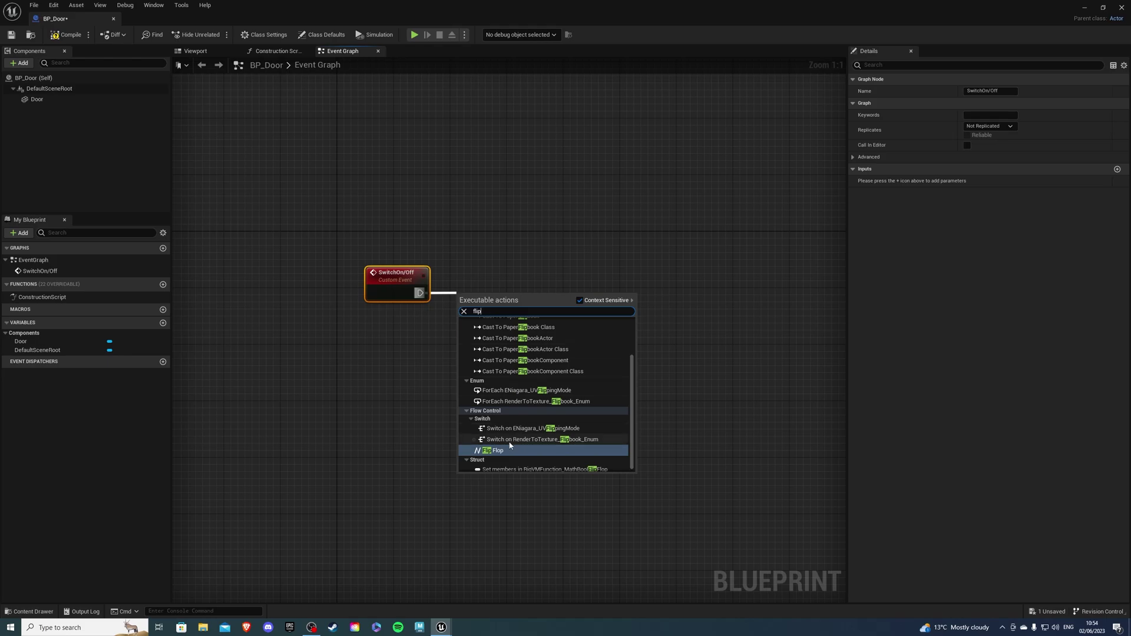
{"action": "left_click", "coordinate": [506, 452]}
{"action": "right_click_drag", "start_coordinate": [539, 349], "coordinate": [498, 369]}
{"action": "left_click_drag", "start_coordinate": [427, 319], "coordinate": [426, 305]}
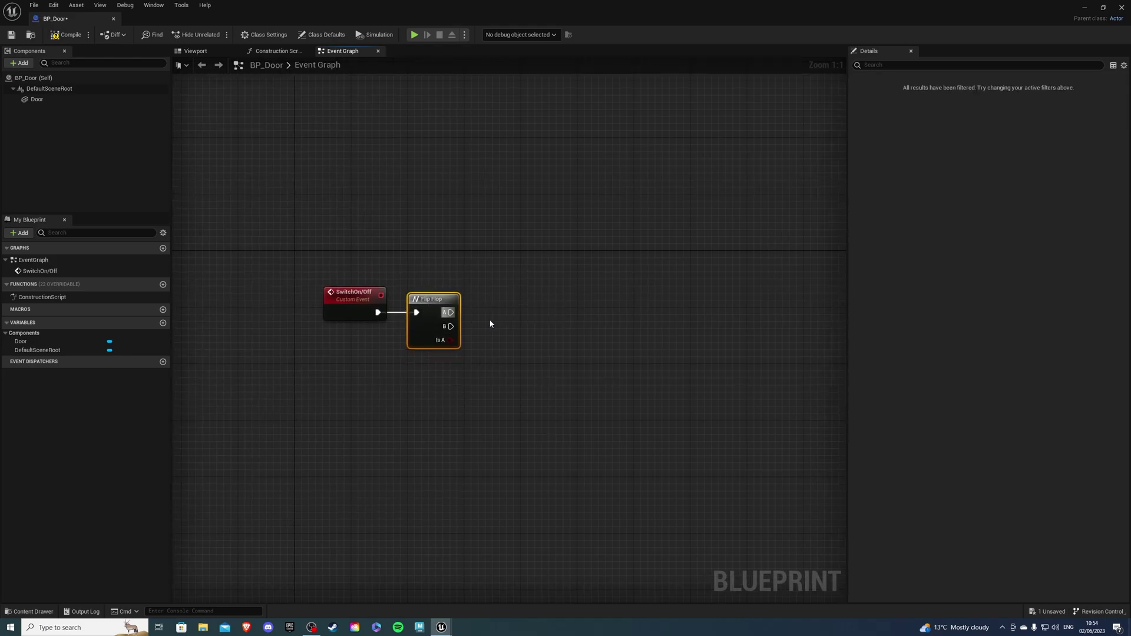
Step: Add a timeline named Door Timeline, with the Flip Flop's A output wired to Play and its B output to Reverse
{"action": "right_click_drag", "start_coordinate": [490, 321], "coordinate": [464, 316]}
{"action": "left_click_drag", "start_coordinate": [423, 308], "coordinate": [473, 313]}
{"action": "type", "text": "add time"}
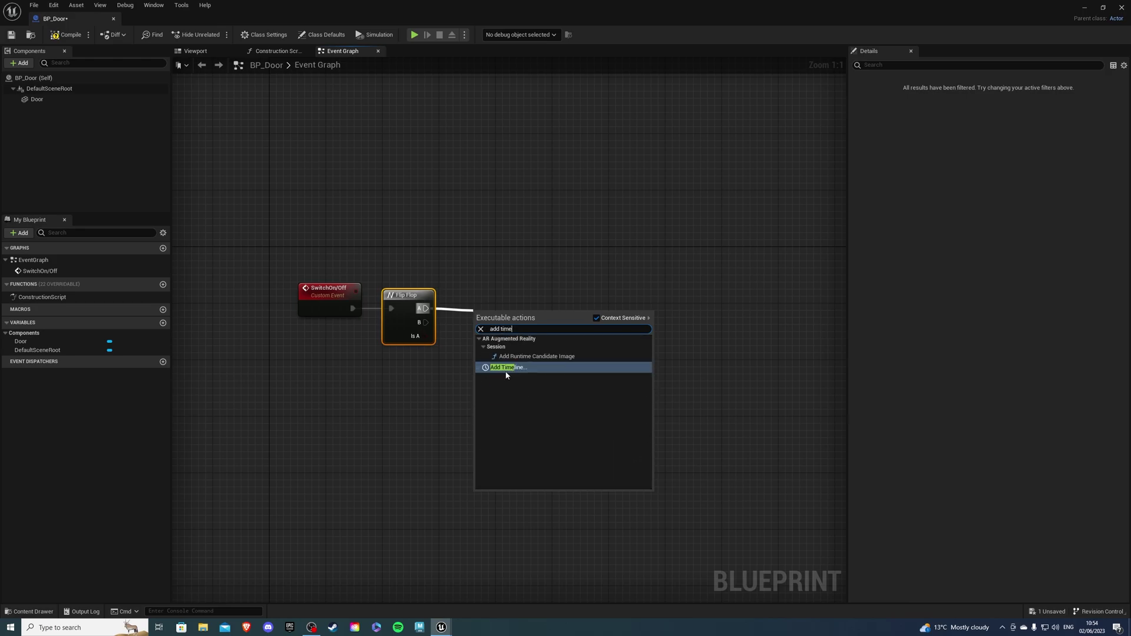
{"action": "left_click", "coordinate": [505, 368]}
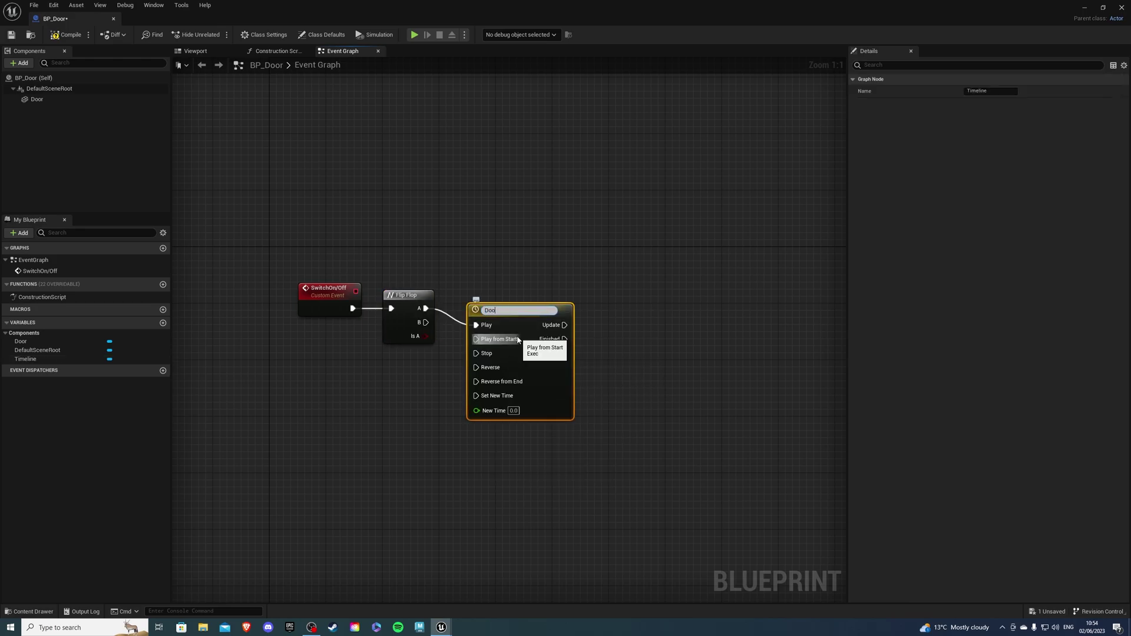
{"action": "type", "text": "Door Timeline"}
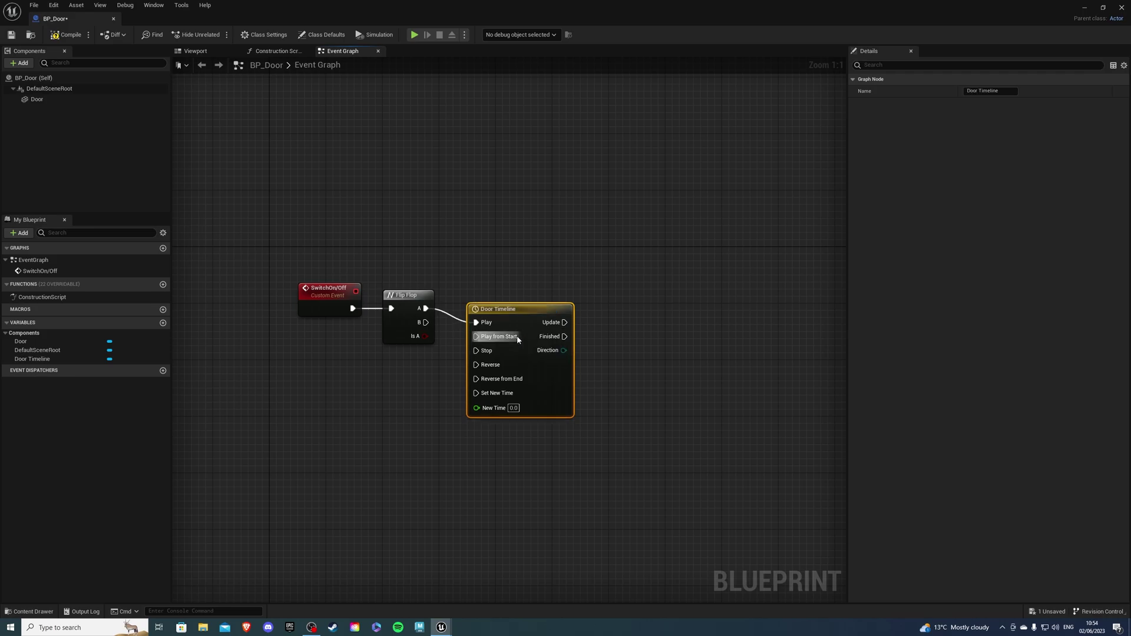
{"action": "key", "text": "Return"}
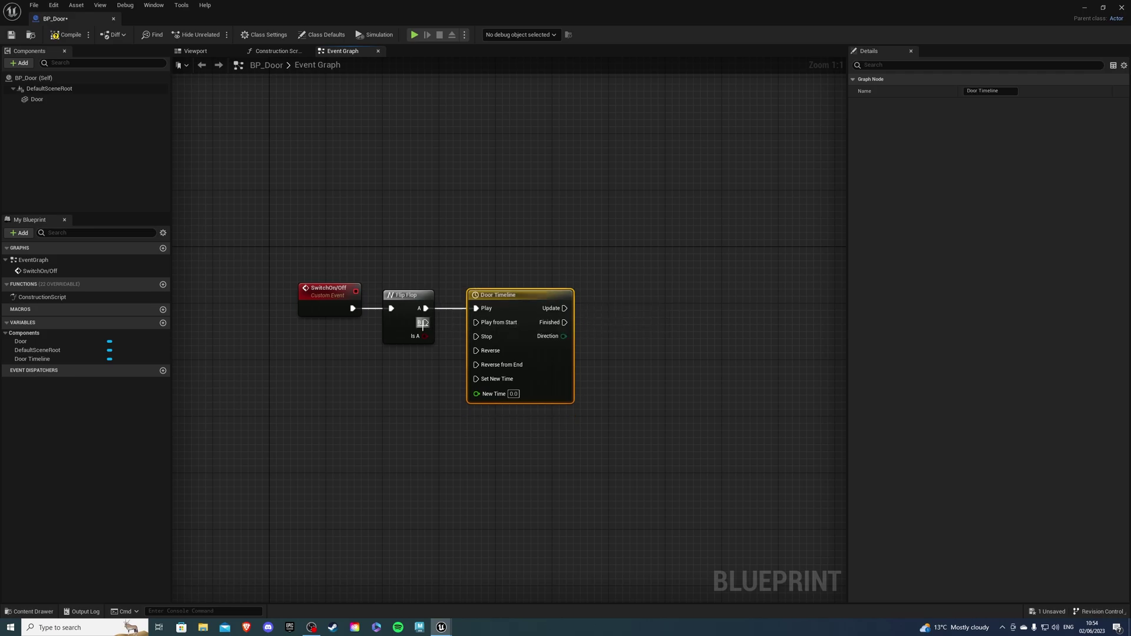
{"action": "left_click_drag", "start_coordinate": [426, 322], "coordinate": [476, 350]}
{"action": "right_click_drag", "start_coordinate": [577, 326], "coordinate": [545, 322]}
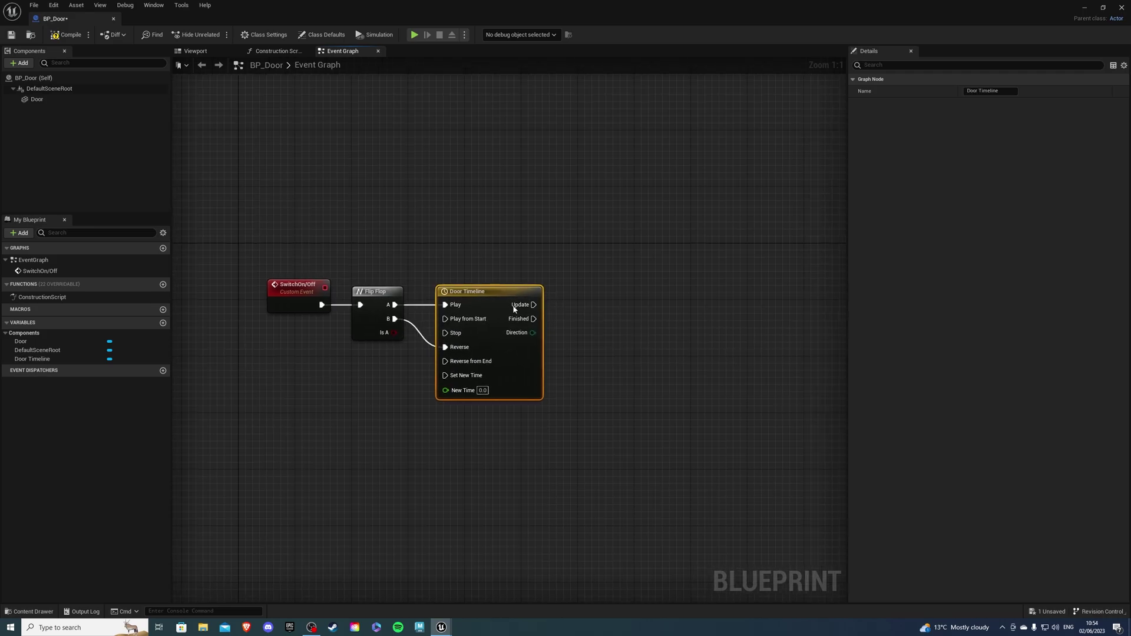
Step: Open Door Timeline, set its length to 2.00, and add a float track
{"action": "double_click", "coordinate": [492, 304]}
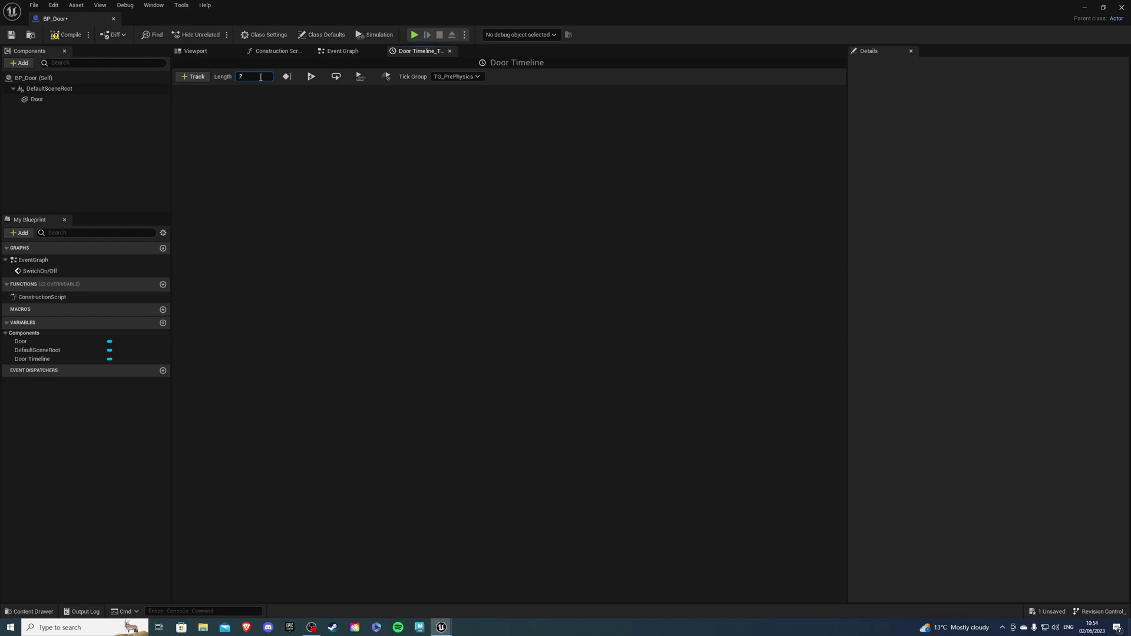
{"action": "left_click", "coordinate": [192, 78]}
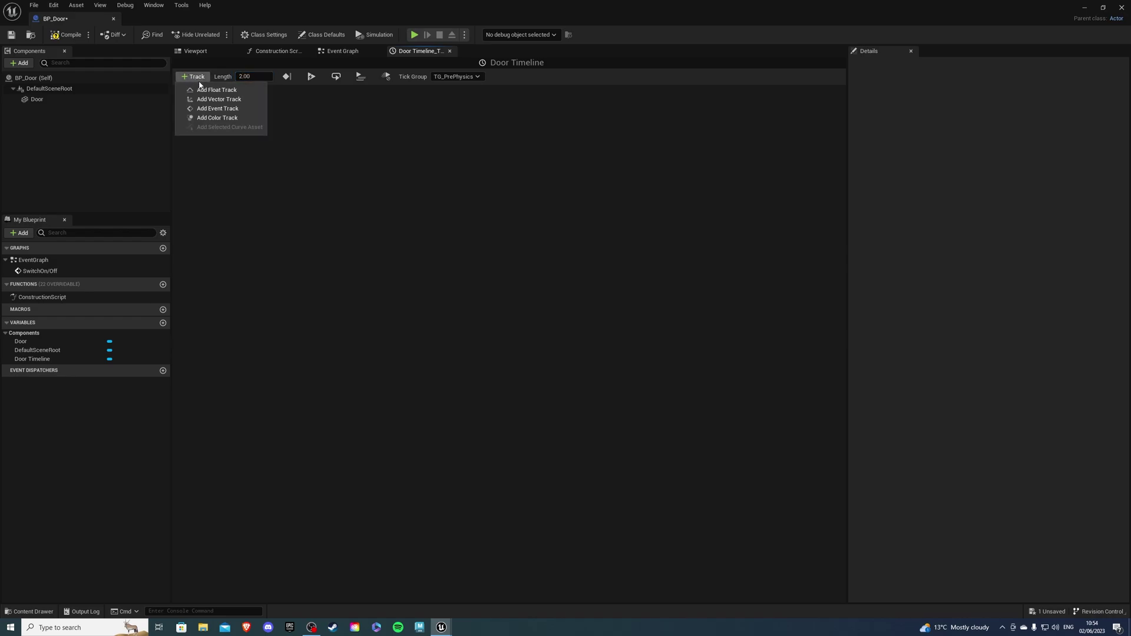
{"action": "left_click", "coordinate": [227, 87]}
Step: Key the float track with value 0 at time 0.0 and value 1.0 at time 2.0, and compile and save the blueprint
{"action": "right_click", "coordinate": [329, 151]}
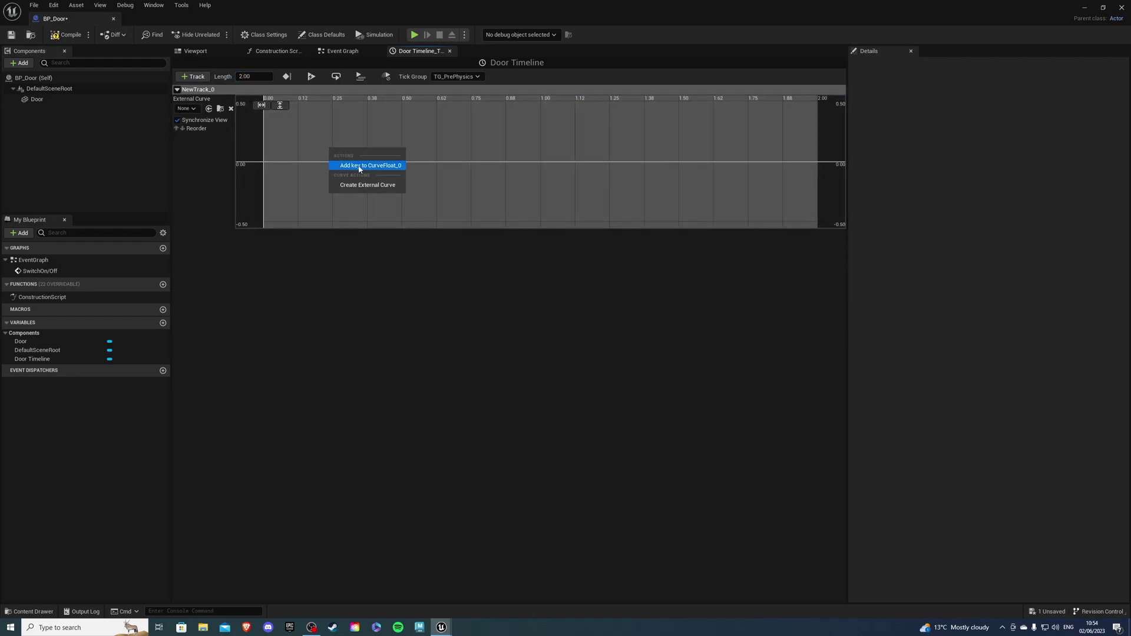
{"action": "left_click", "coordinate": [368, 170]}
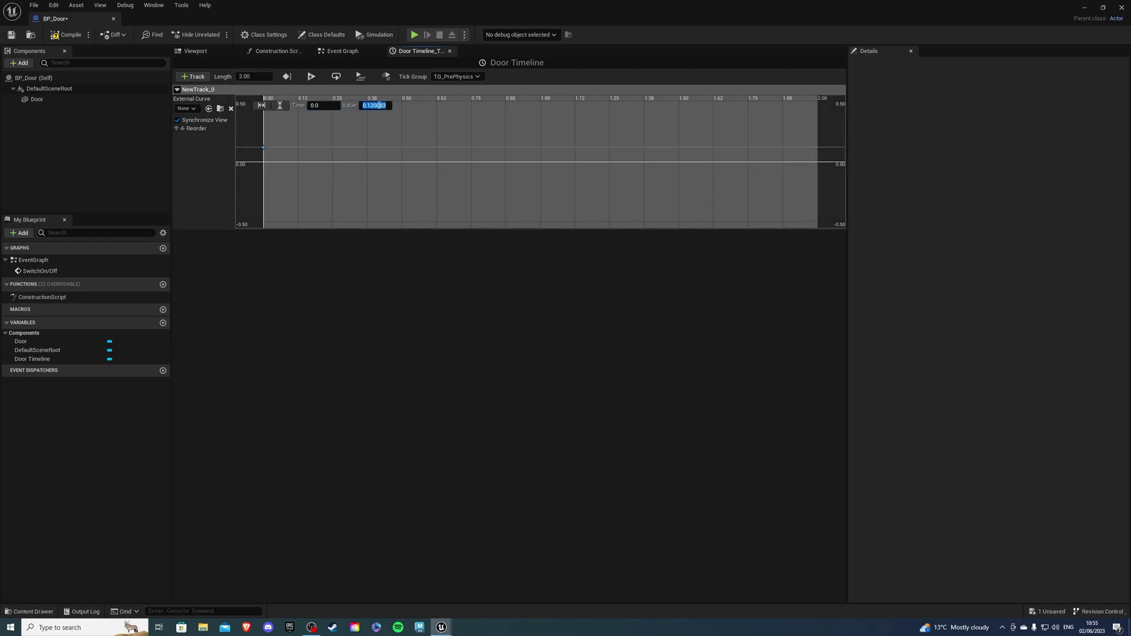
{"action": "key", "text": "Return"}
{"action": "left_click", "coordinate": [397, 127]}
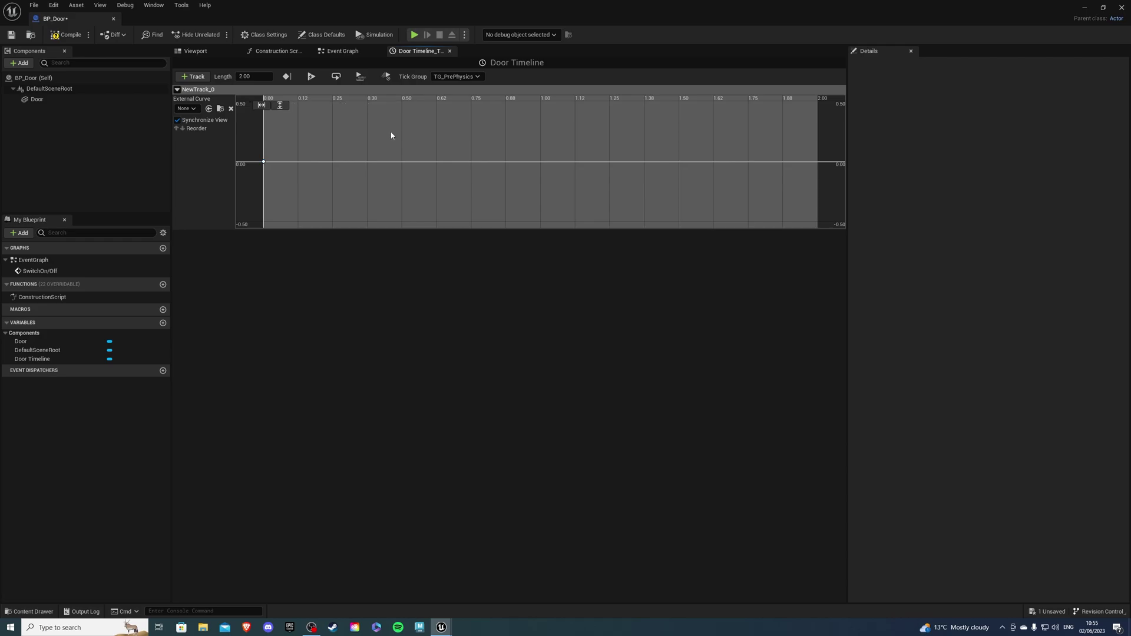
{"action": "right_click", "coordinate": [387, 133]}
{"action": "left_click", "coordinate": [395, 150]}
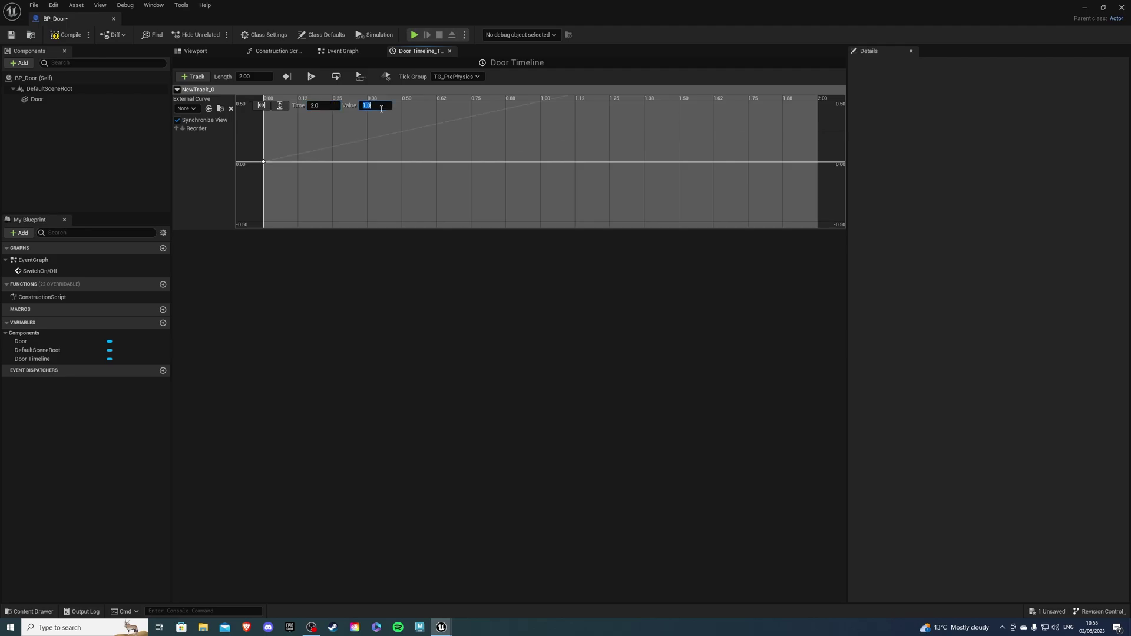
{"action": "left_click", "coordinate": [66, 34]}
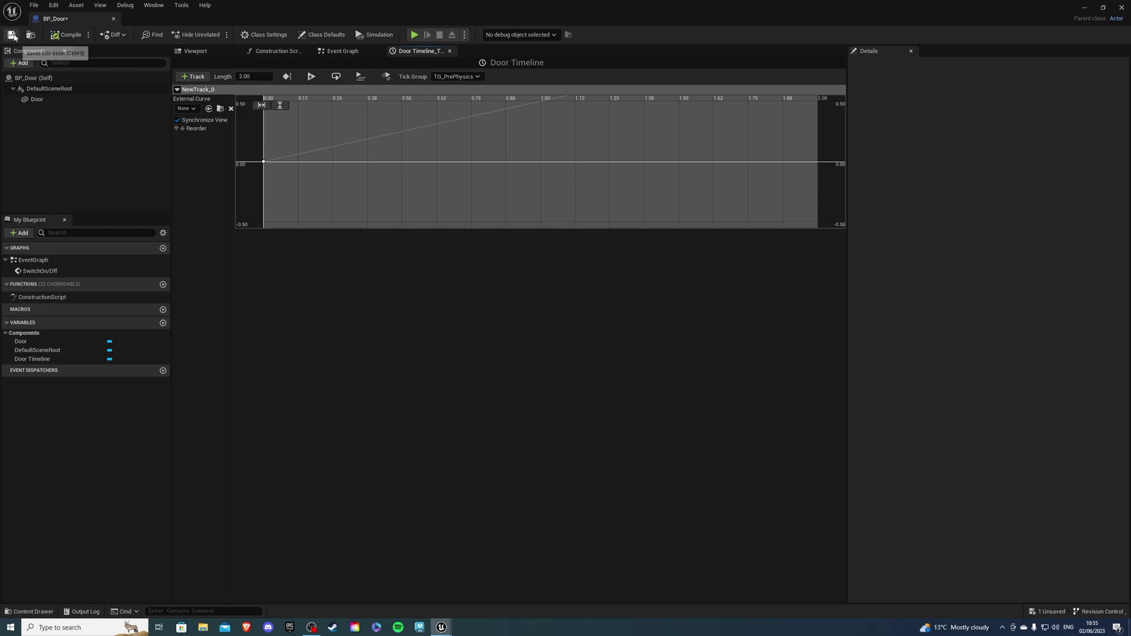
{"action": "left_click", "coordinate": [11, 34]}
Step: Add a float Lerp node to the Event Graph beside Door Timeline, with the New Track 0 output feeding its Alpha
{"action": "left_click", "coordinate": [347, 52]}
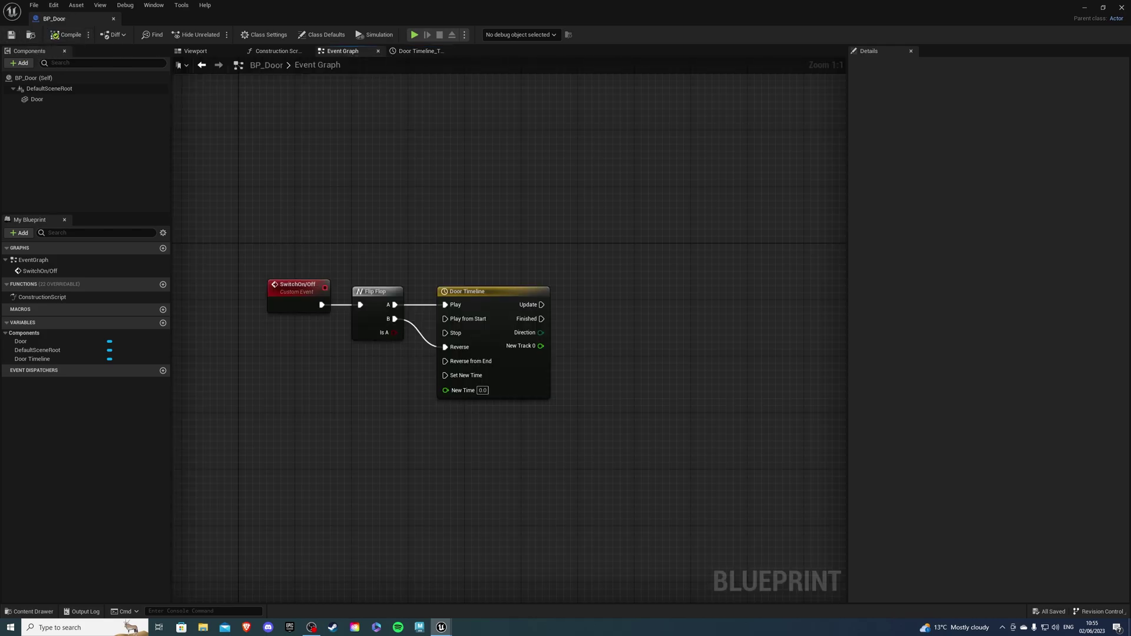
{"action": "right_click_drag", "start_coordinate": [601, 336], "coordinate": [456, 271]}
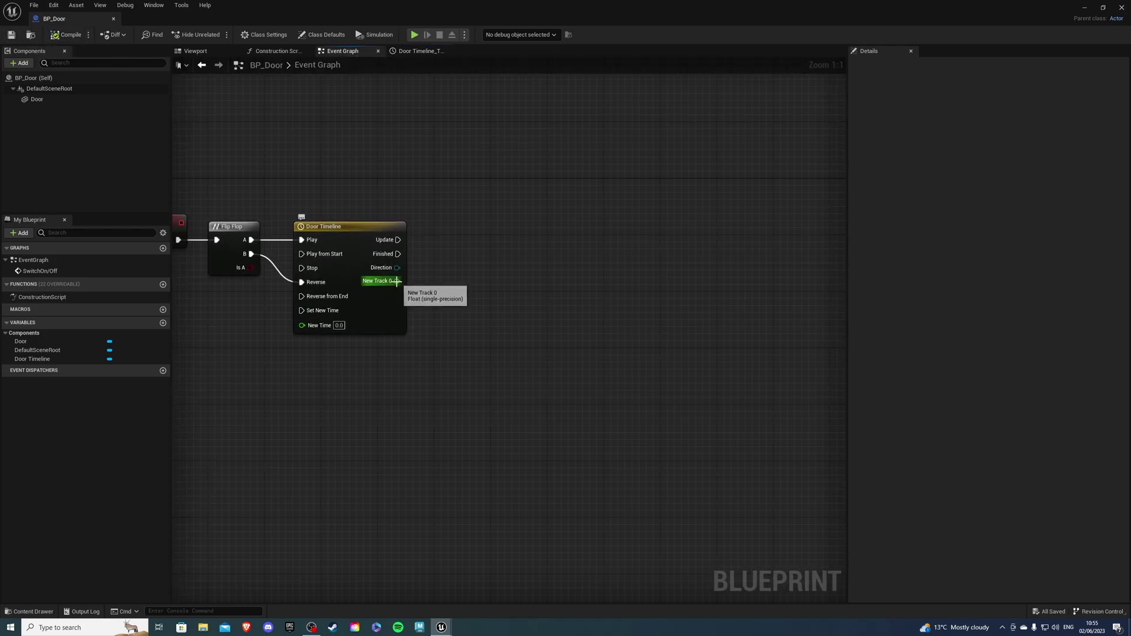
{"action": "left_click_drag", "start_coordinate": [397, 281], "coordinate": [443, 287]}
{"action": "type", "text": "lerp"}
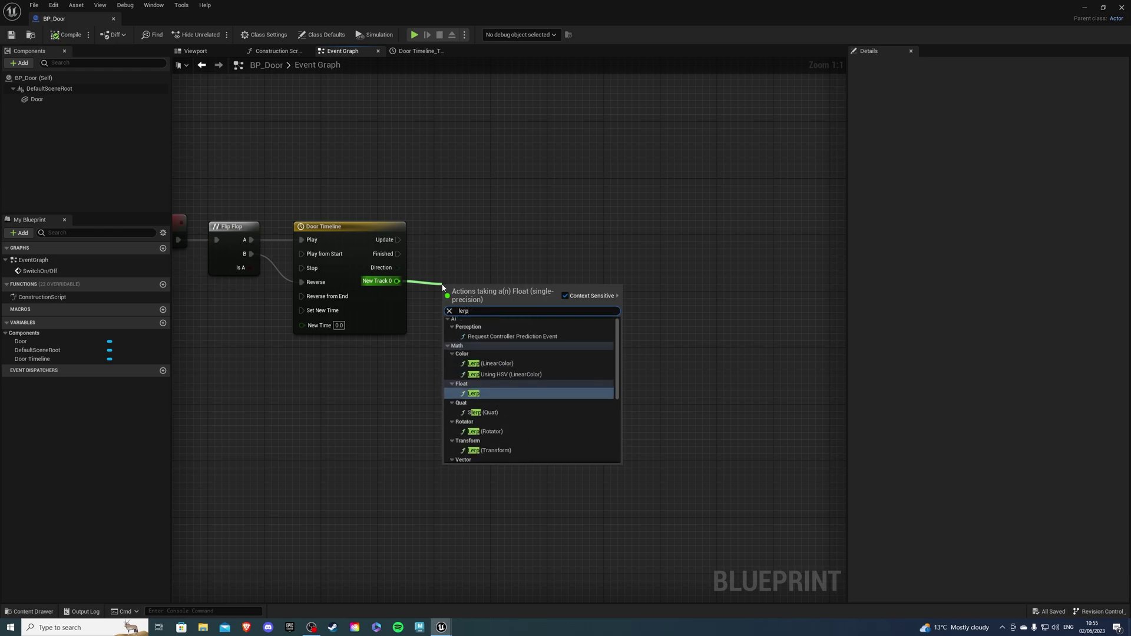
{"action": "left_click", "coordinate": [481, 393]}
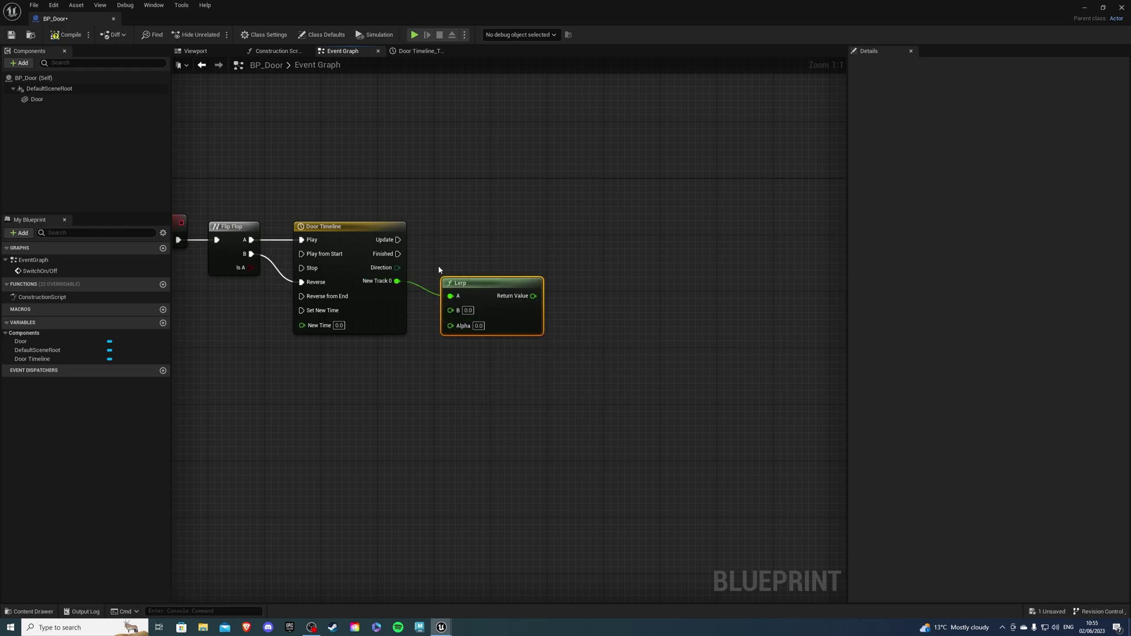
{"action": "left_click", "coordinate": [438, 271]}
{"action": "left_click", "coordinate": [419, 287], "text": "alt"}
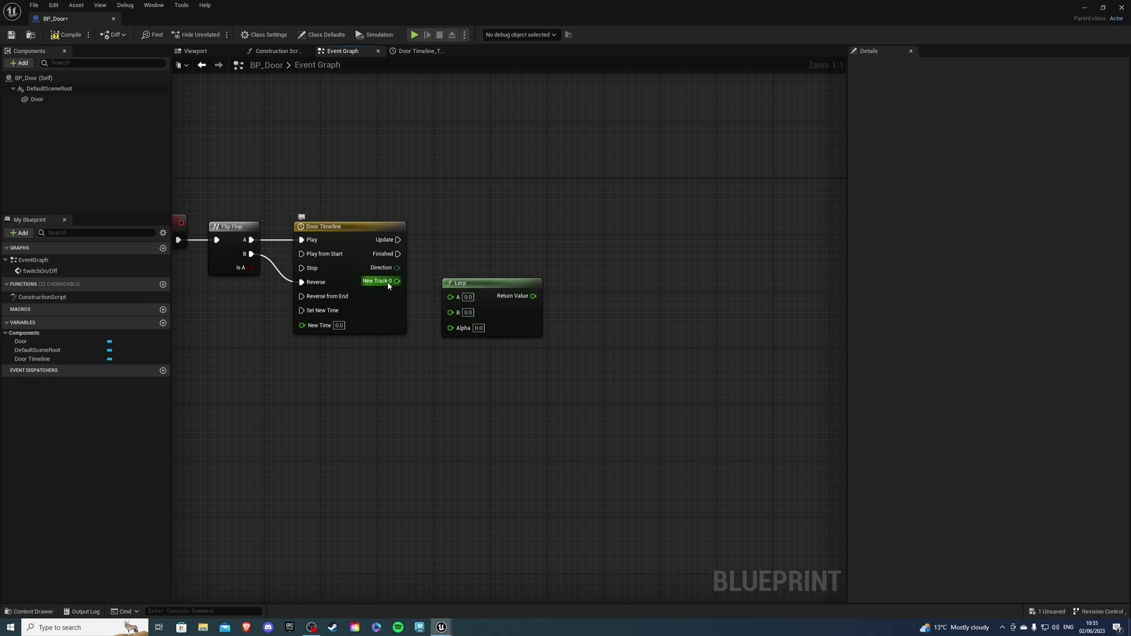
{"action": "left_click_drag", "start_coordinate": [397, 281], "coordinate": [466, 278]}
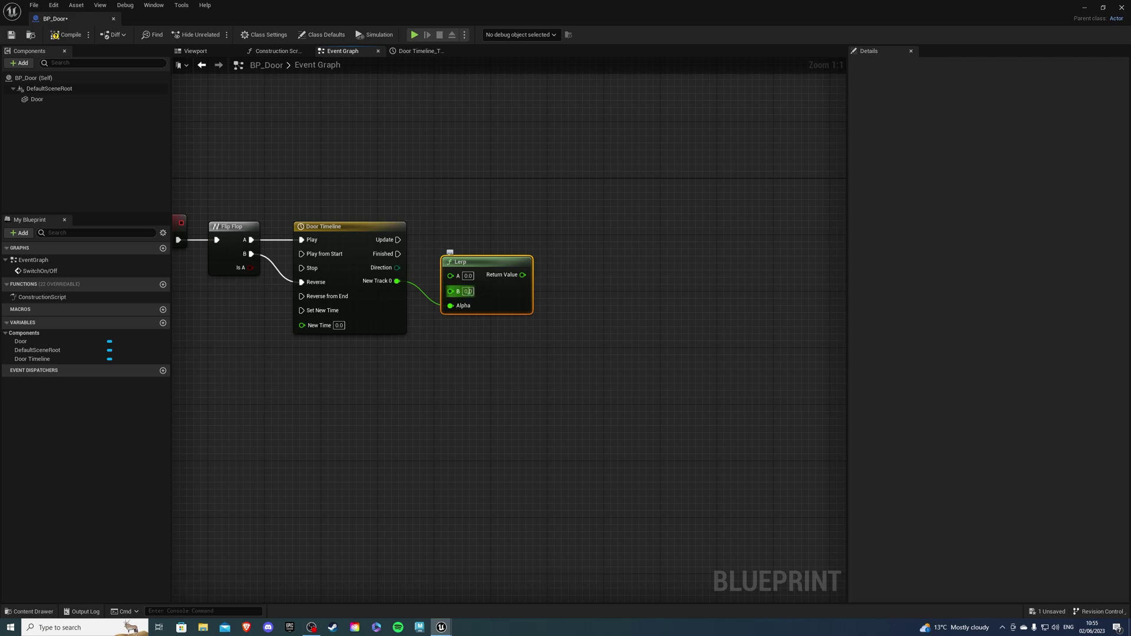
Step: Try raising the Door component along Z in the Viewport, and lower it back to its starting height
{"action": "left_click", "coordinate": [194, 51]}
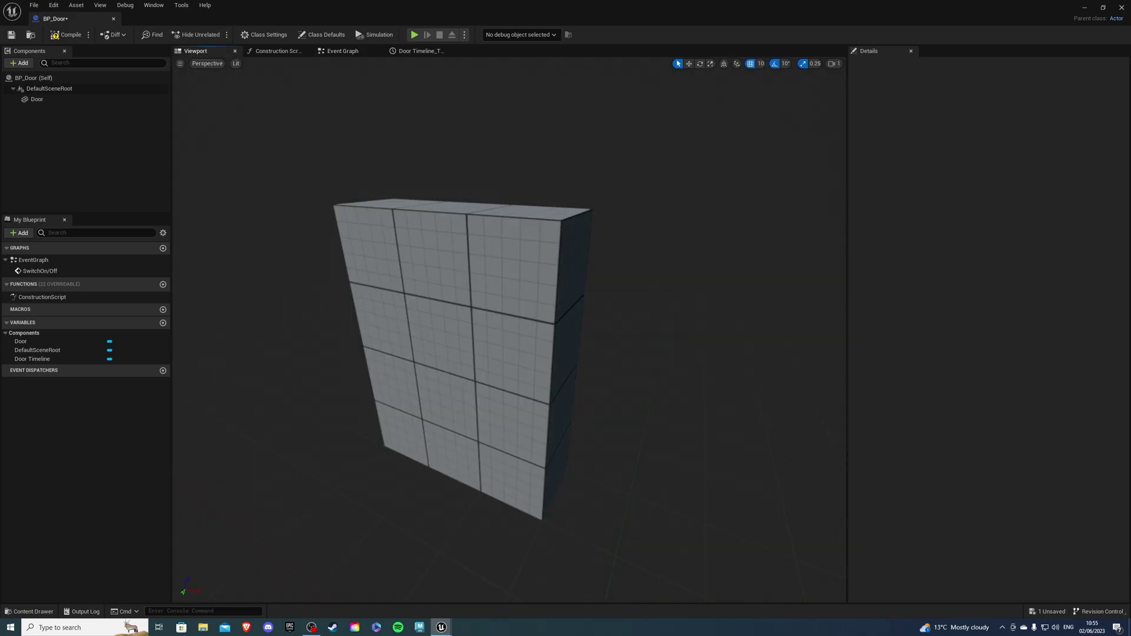
{"action": "left_click", "coordinate": [449, 254]}
{"action": "mouse_move", "coordinate": [420, 385]}
{"action": "left_mouse_down"}
{"action": "mouse_move", "coordinate": [418, 253]}
{"action": "mouse_move", "coordinate": [439, 394]}
{"action": "mouse_move", "coordinate": [439, 378]}
{"action": "left_mouse_up"}
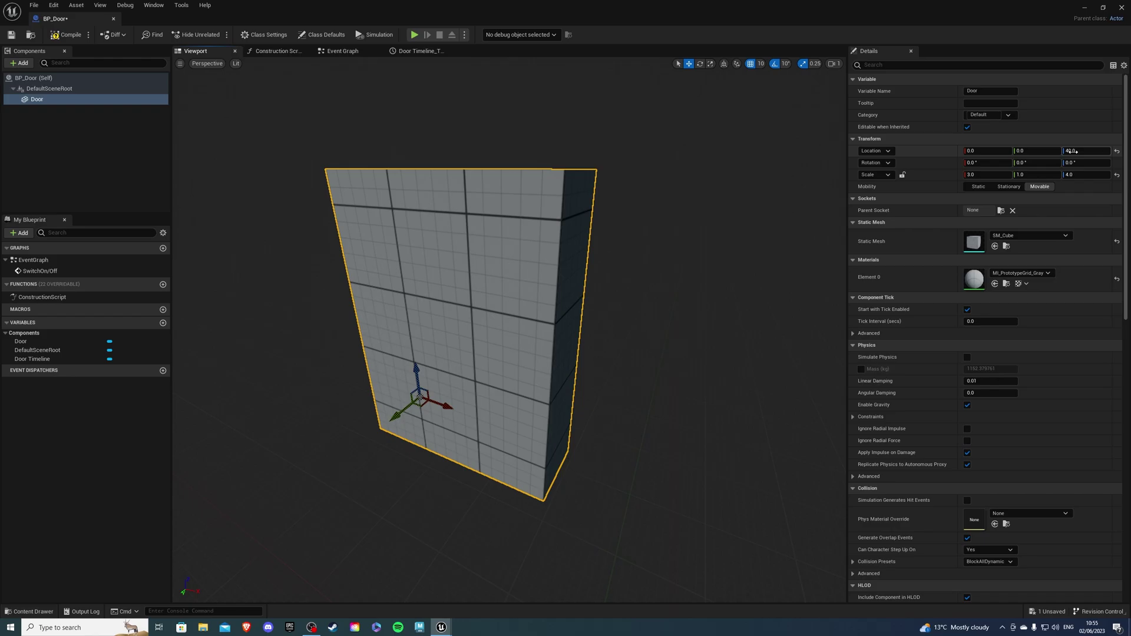
{"action": "mouse_move", "coordinate": [414, 366]}
{"action": "left_mouse_down"}
{"action": "mouse_move", "coordinate": [410, 303]}
{"action": "mouse_move", "coordinate": [422, 386]}
{"action": "left_mouse_up"}
Step: Set the B value of the Lerp node in the Event Graph to 300.0
{"action": "left_click", "coordinate": [341, 51]}
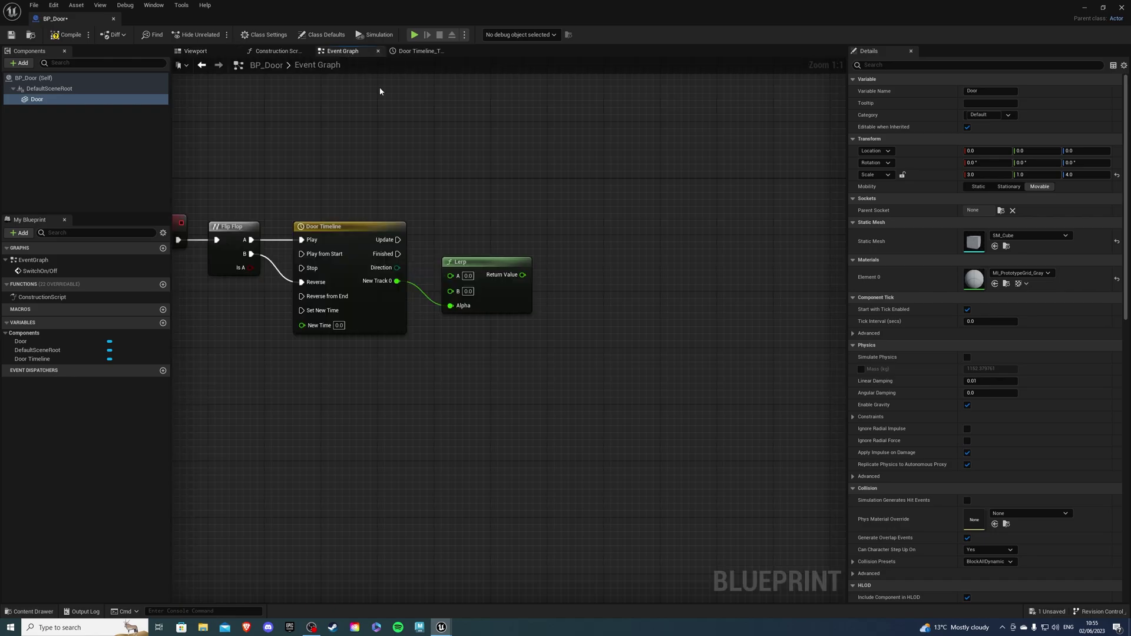
{"action": "left_click", "coordinate": [502, 278]}
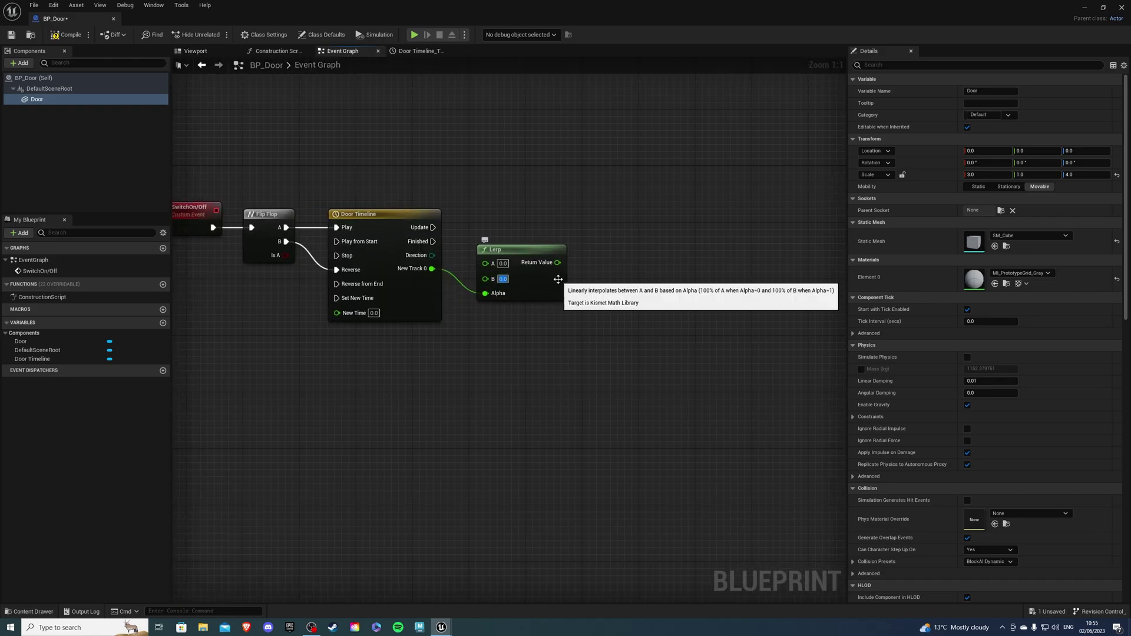
{"action": "type", "text": "300"}
{"action": "key", "text": "Return"}
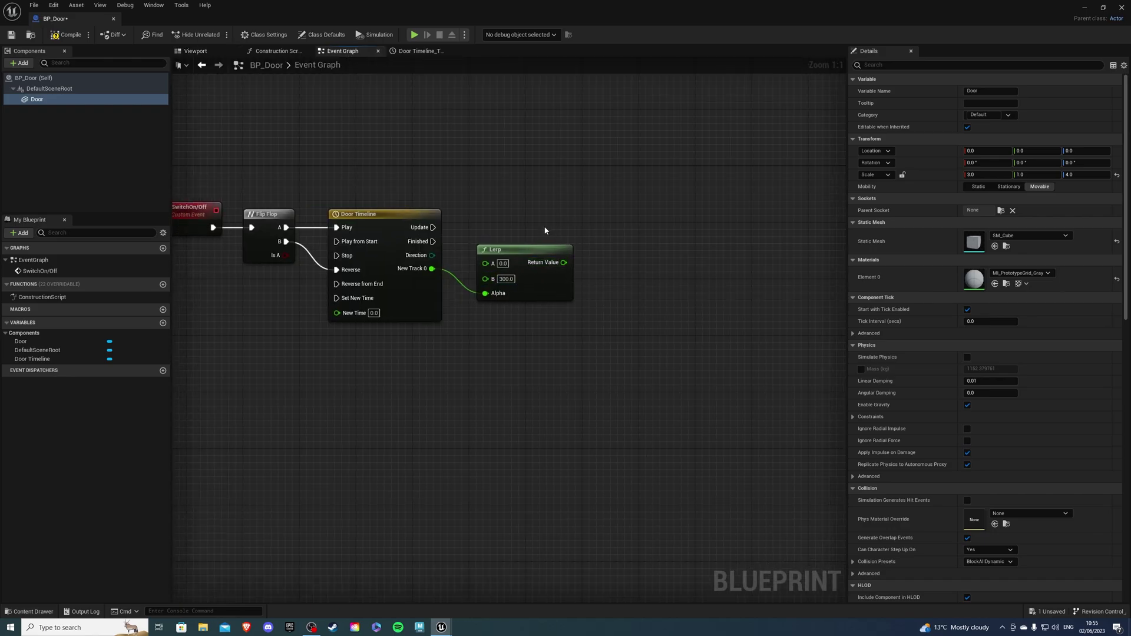
Step: Add a Door component reference to the graph and a Set Relative Location node that targets it
{"action": "right_click_drag", "start_coordinate": [545, 231], "coordinate": [493, 285]}
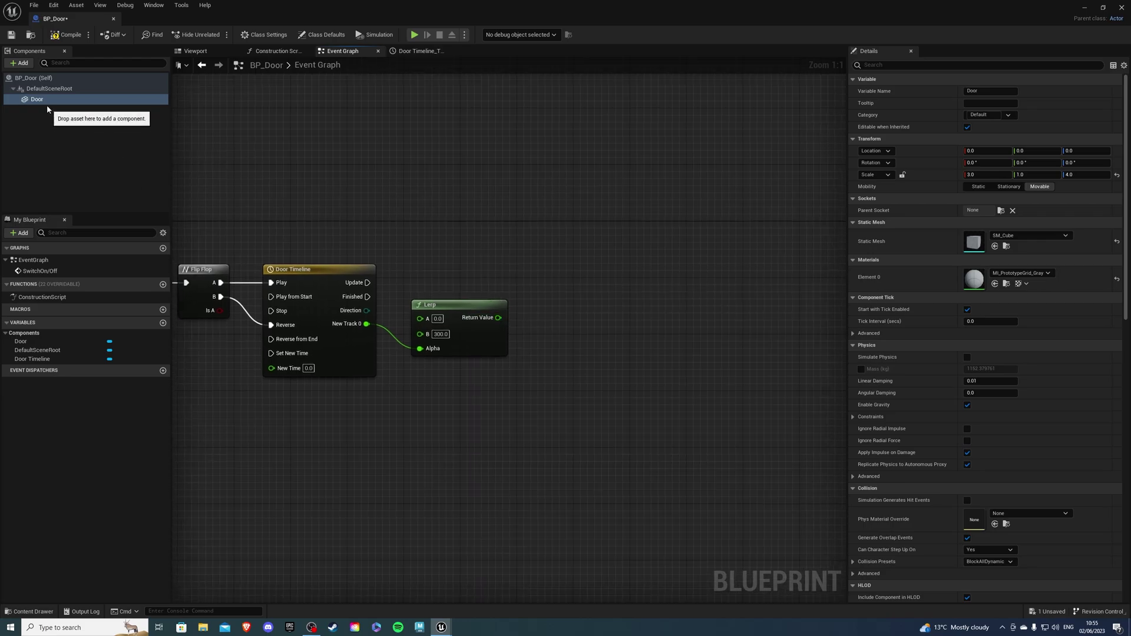
{"action": "left_click_drag", "start_coordinate": [45, 100], "coordinate": [573, 253]}
{"action": "type", "text": "s"}
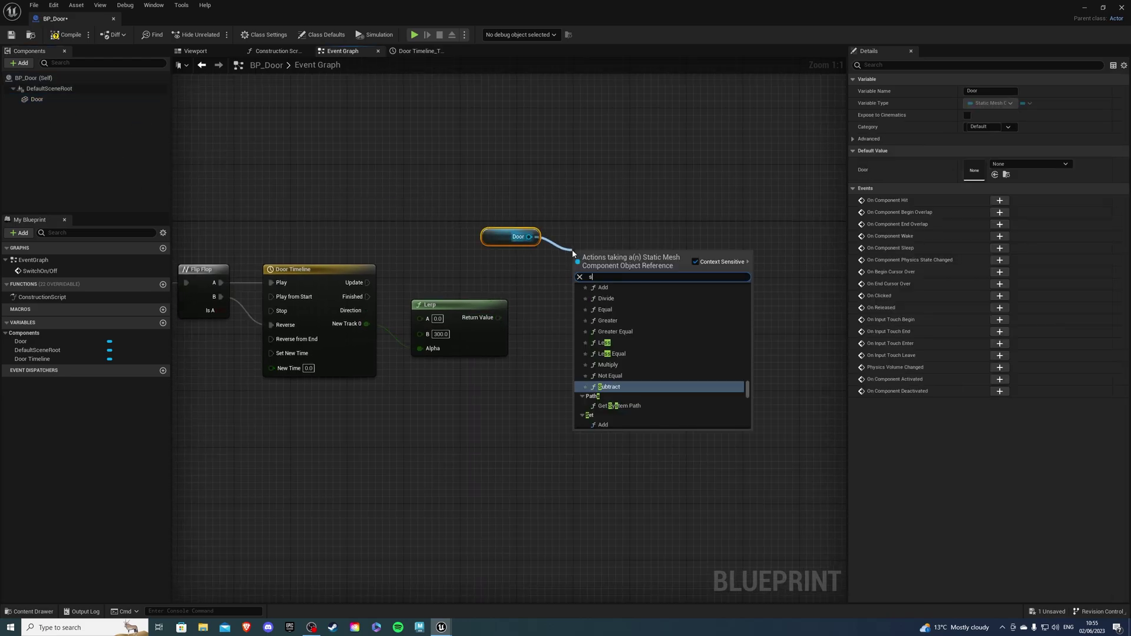
{"action": "type", "text": "et relative"}
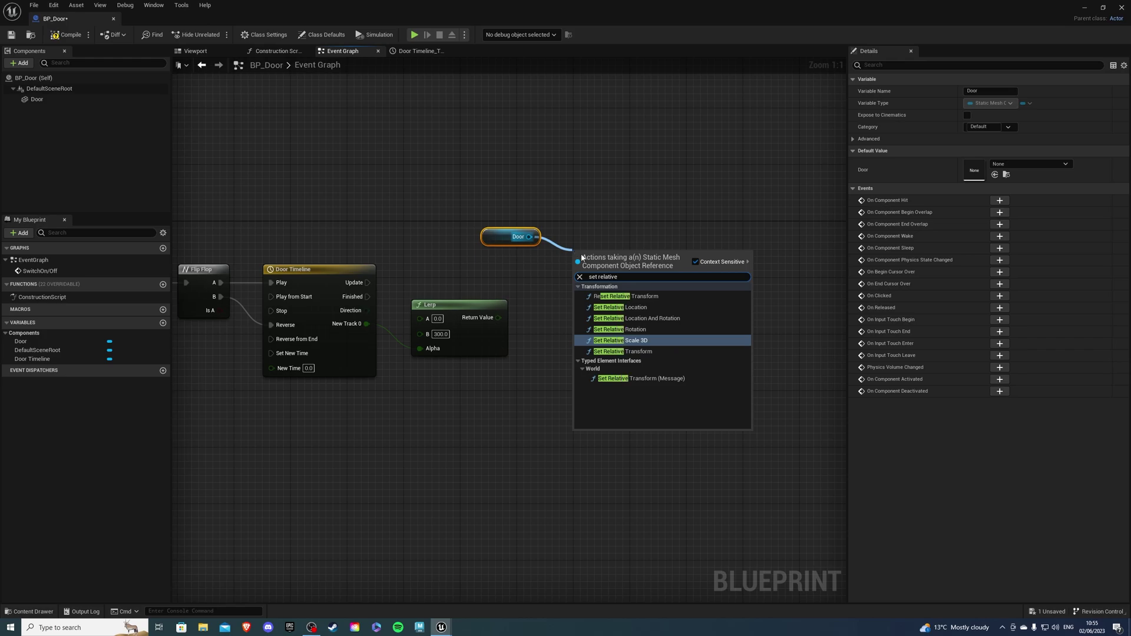
{"action": "left_click", "coordinate": [619, 307]}
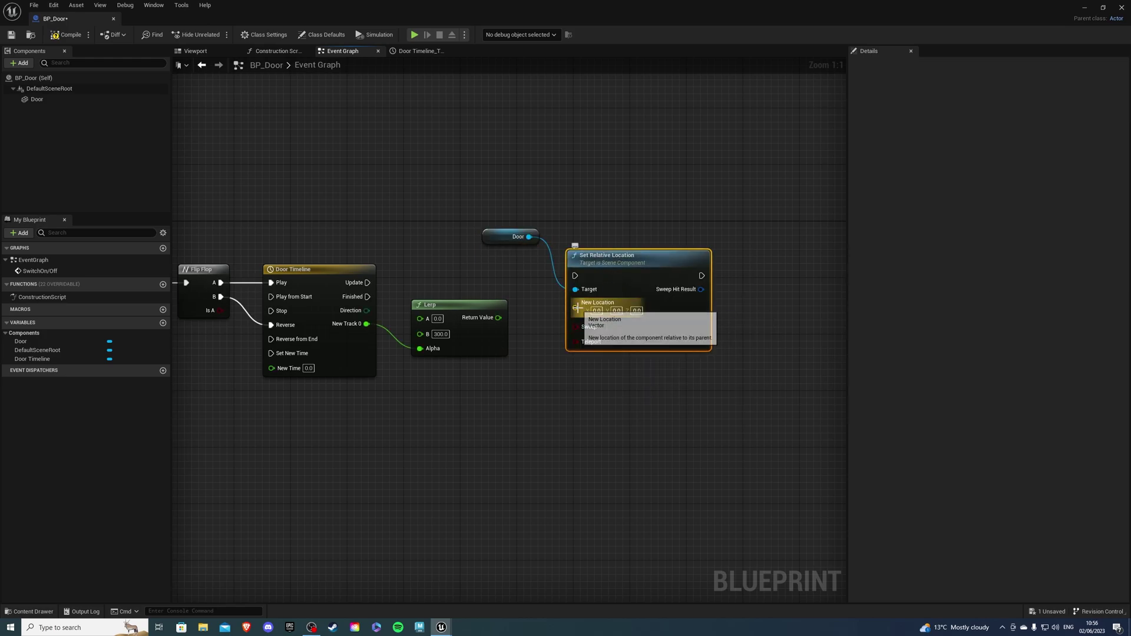
Step: Split the New Location pin of Set Relative Location and feed New Location Z from the Lerp's Return Value
{"action": "right_click", "coordinate": [576, 307]}
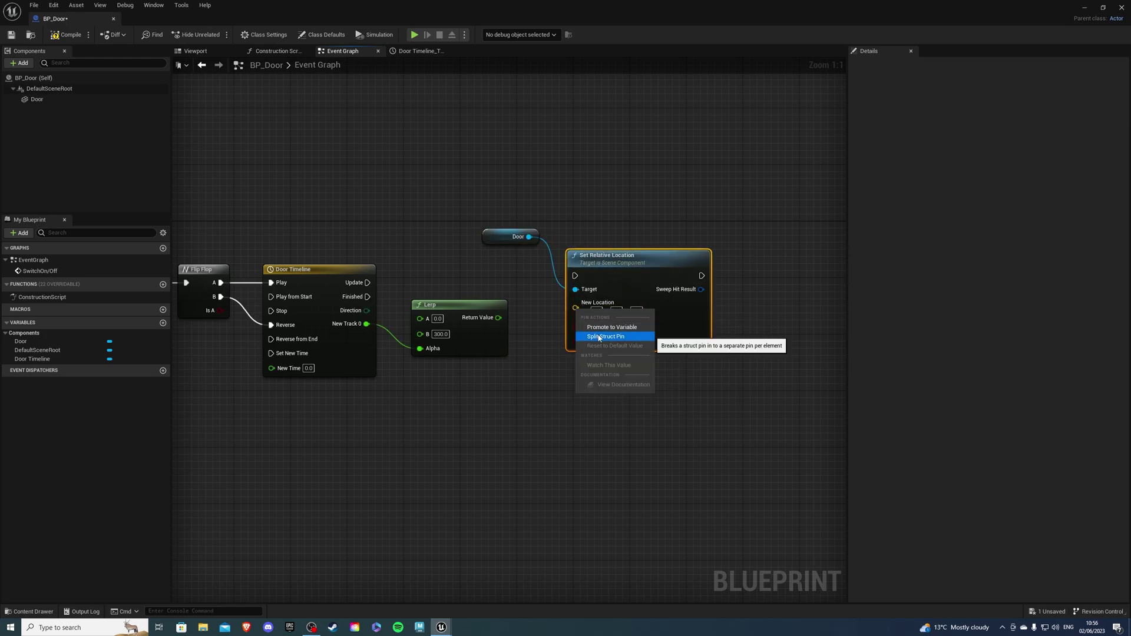
{"action": "left_click", "coordinate": [599, 337]}
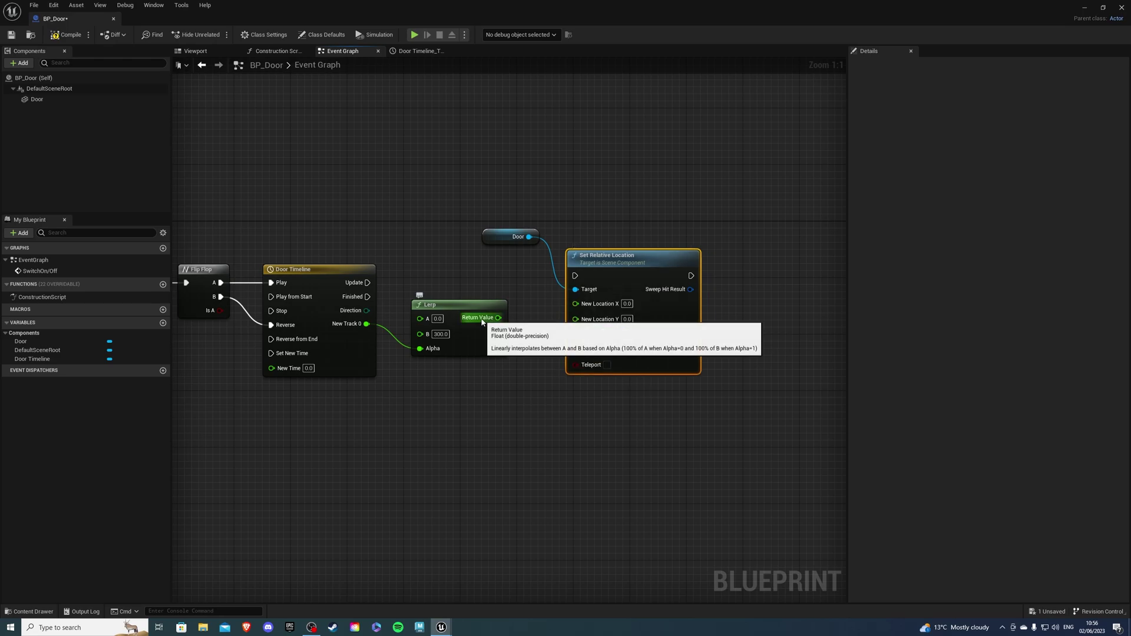
{"action": "left_click_drag", "start_coordinate": [498, 318], "coordinate": [575, 334]}
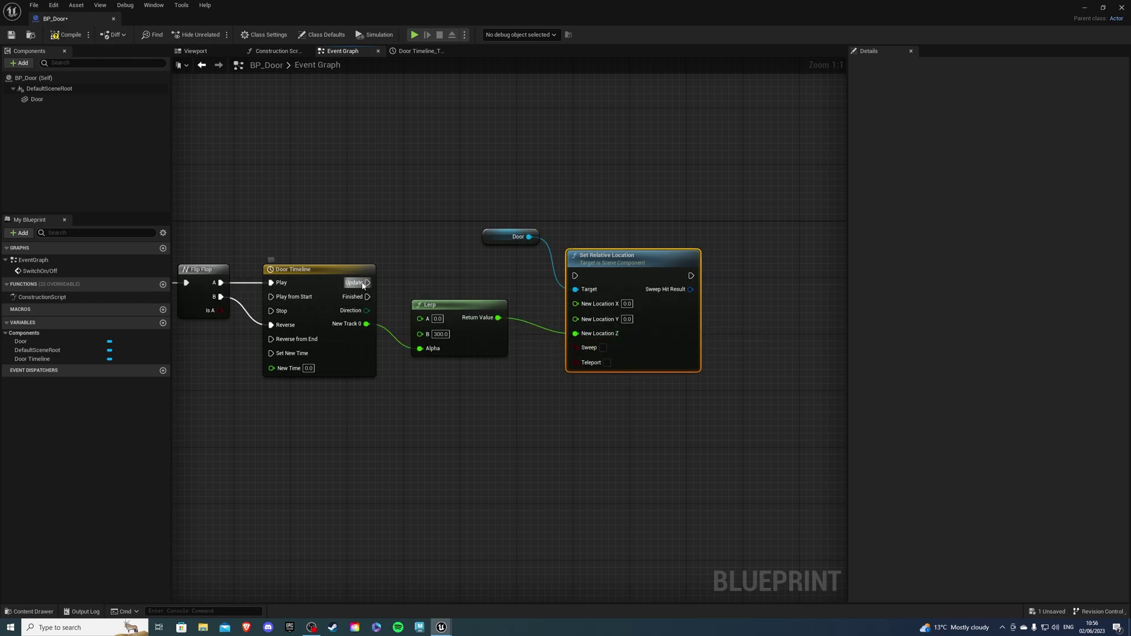
Step: Execute Set Relative Location from Door Timeline's Update output, align the node with the timeline, and compile and save the blueprint
{"action": "left_click_drag", "start_coordinate": [363, 285], "coordinate": [573, 265]}
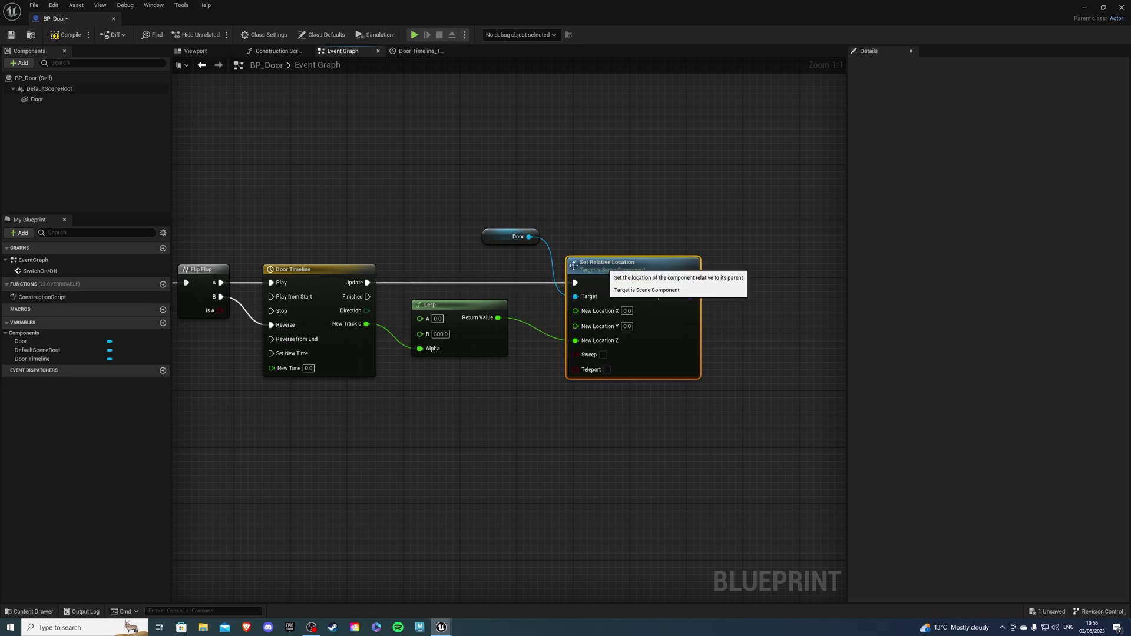
{"action": "right_click_drag", "start_coordinate": [474, 252], "coordinate": [606, 236]}
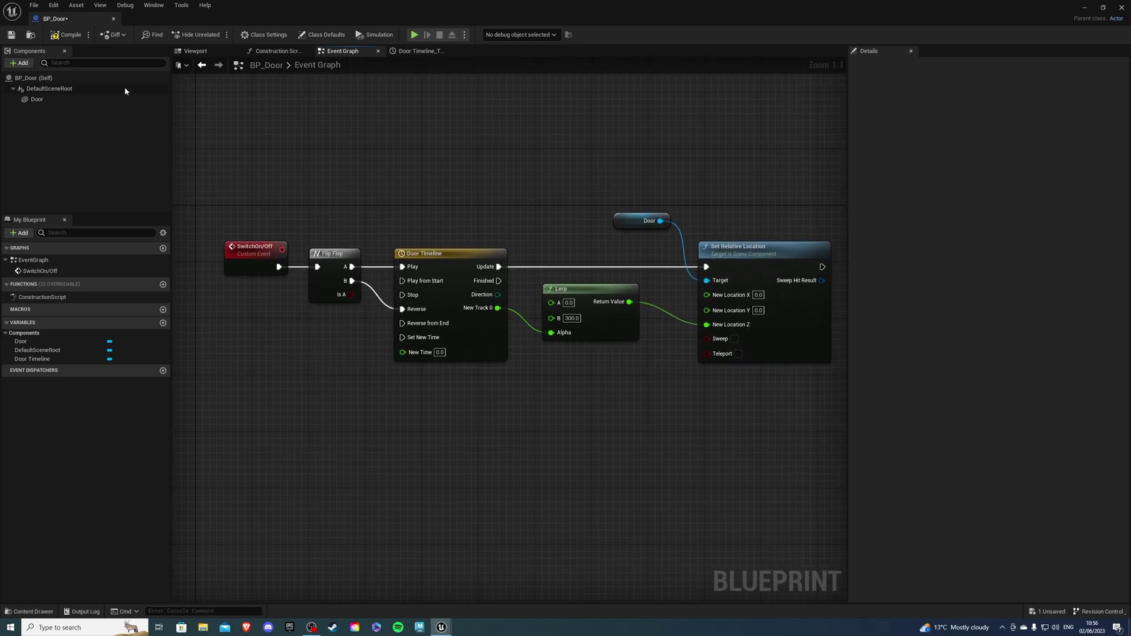
{"action": "left_click", "coordinate": [64, 34]}
{"action": "left_click", "coordinate": [11, 34]}
Step: Create an Actor blueprint class named BP_PressurePlate in the PressurePlate folder and open it for editing
{"action": "left_click", "coordinate": [24, 612]}
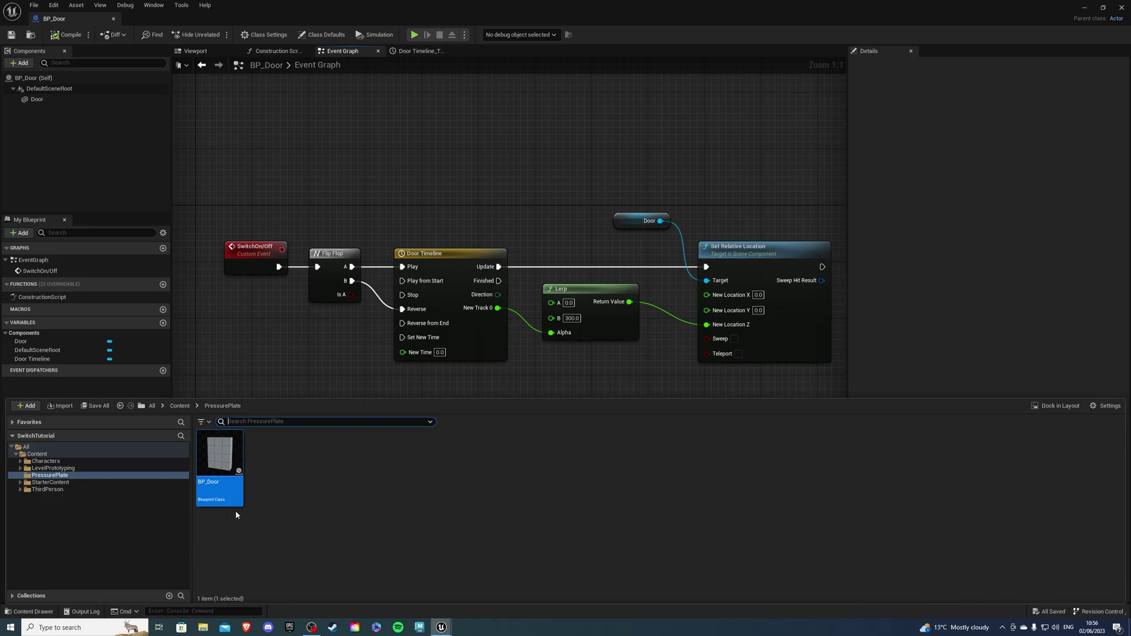
{"action": "right_click", "coordinate": [324, 479]}
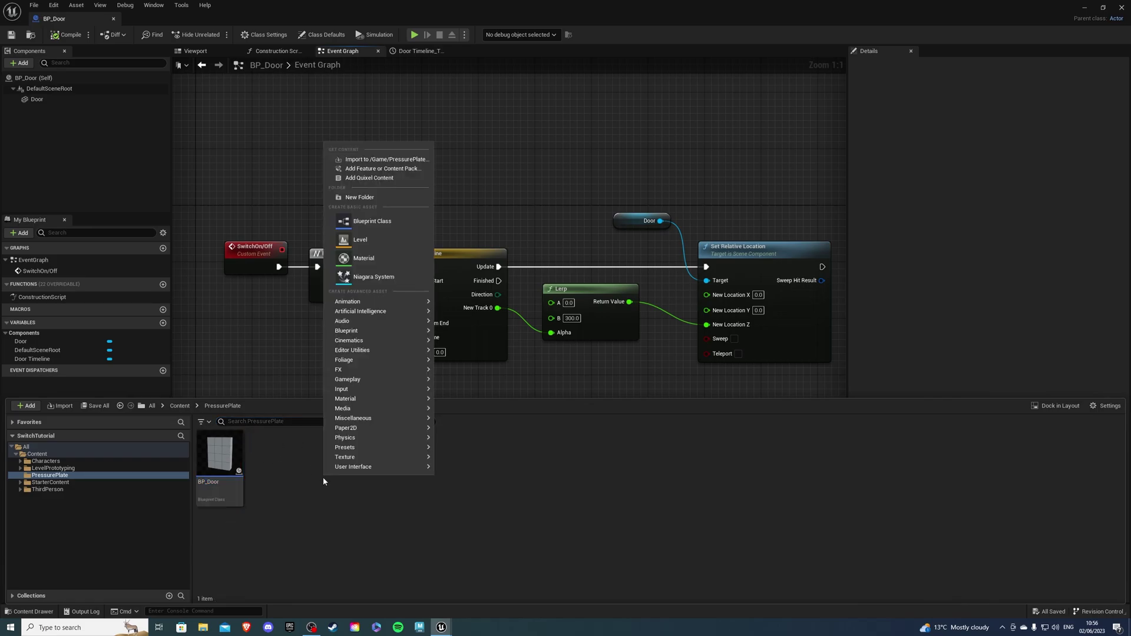
{"action": "left_click", "coordinate": [370, 226]}
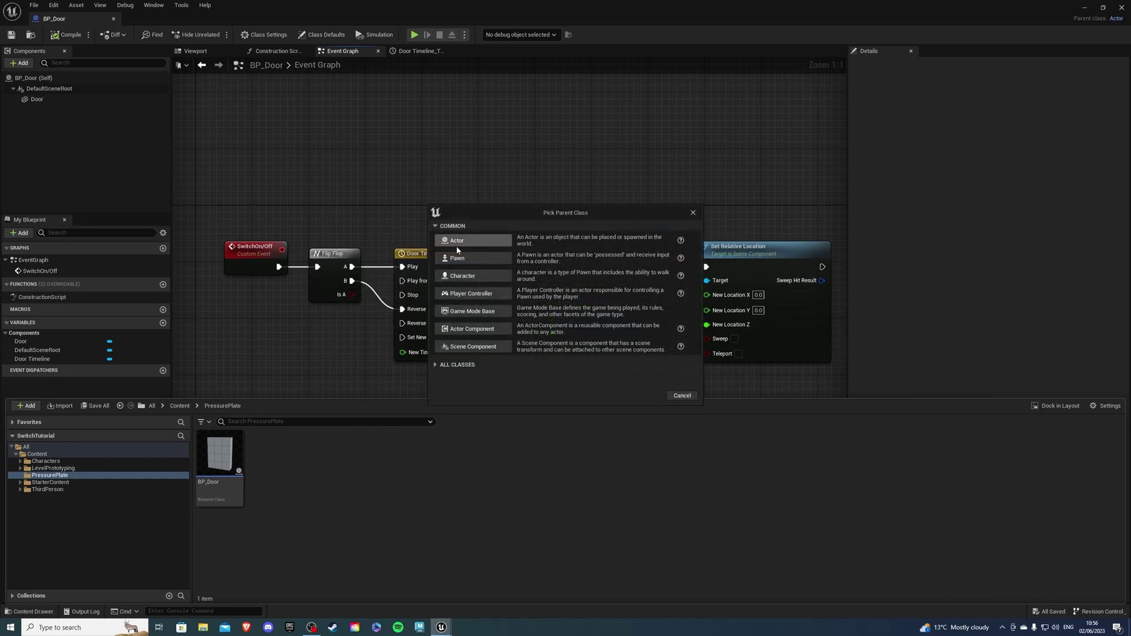
{"action": "left_click", "coordinate": [471, 241]}
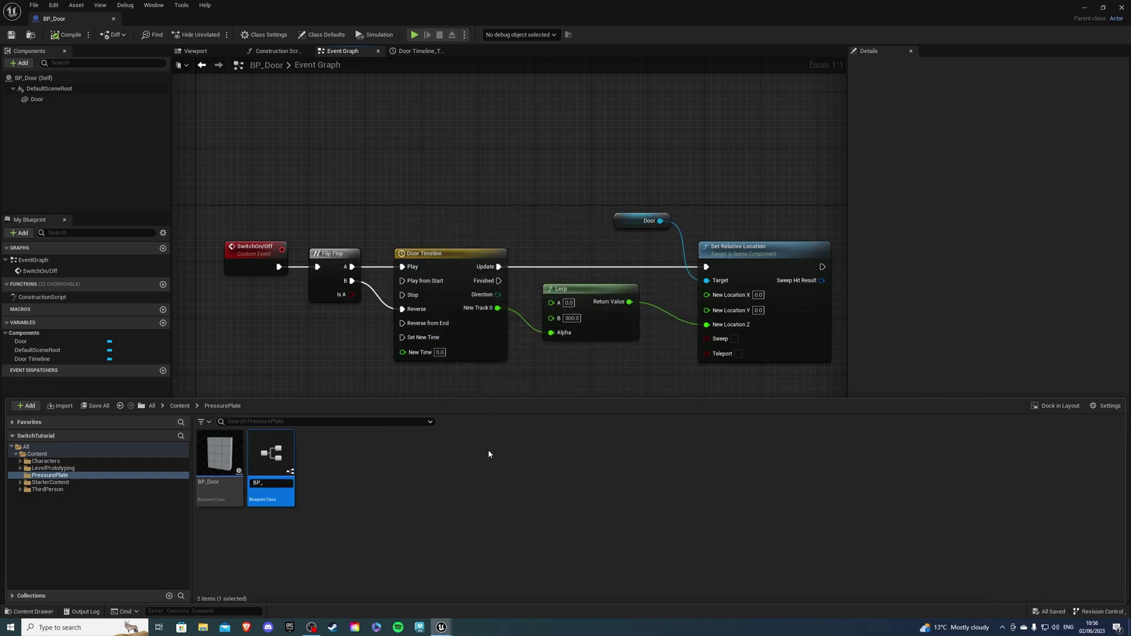
{"action": "type", "text": "BP_PressurePlate"}
{"action": "key", "text": "Return"}
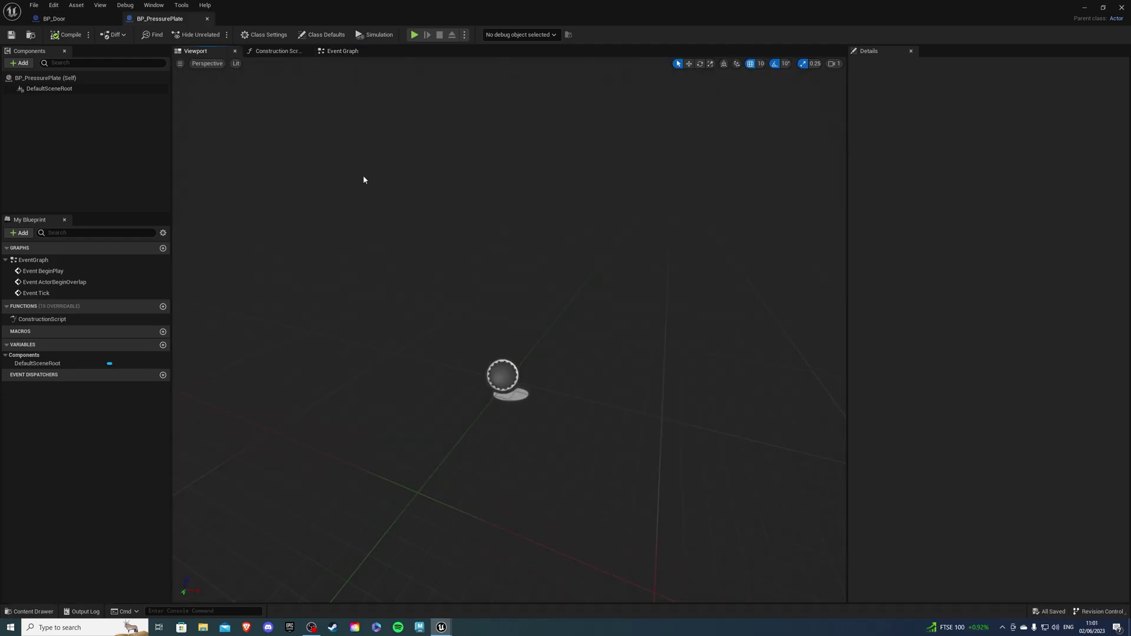
Step: Add a Static Mesh component to BP_PressurePlate and name it Frame
{"action": "left_click", "coordinate": [19, 63]}
{"action": "type", "text": "s"}
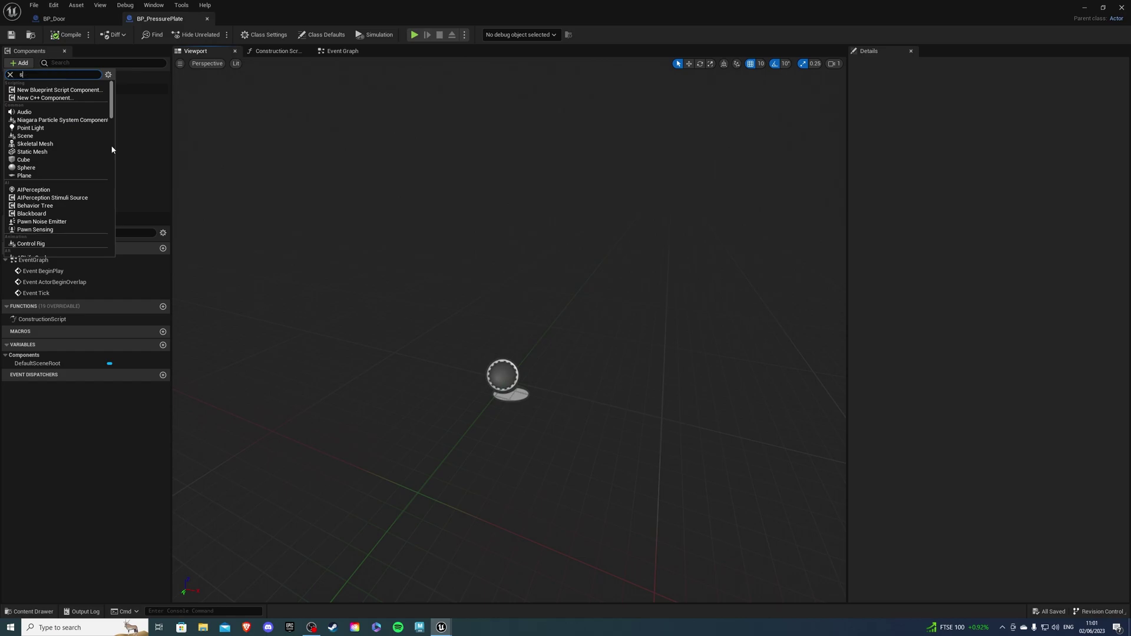
{"action": "type", "text": "tati"}
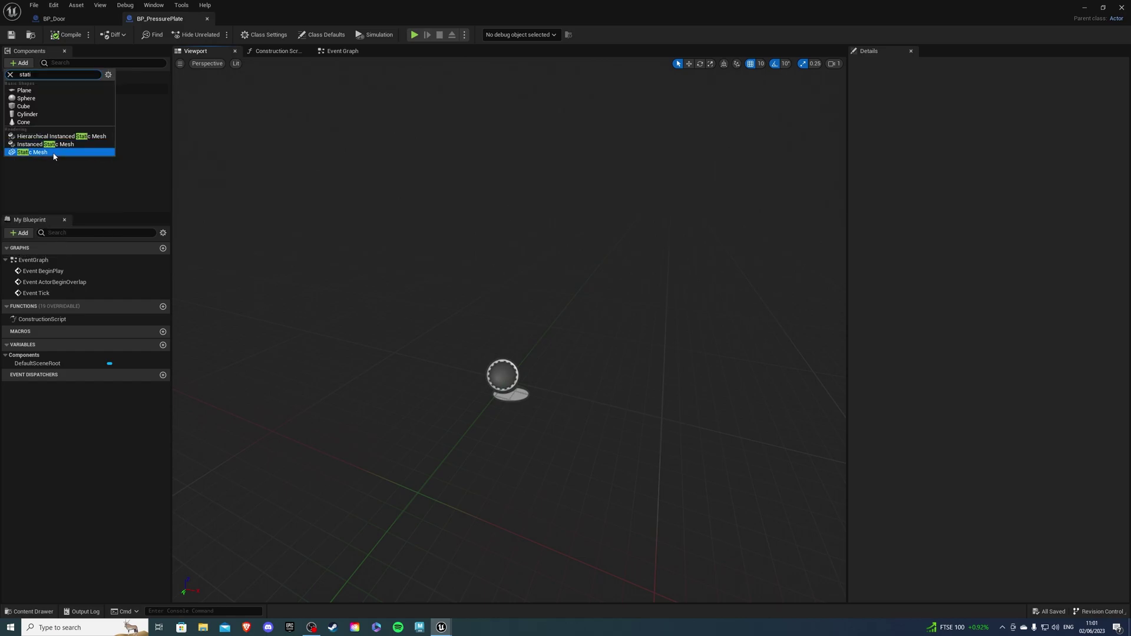
{"action": "left_click", "coordinate": [54, 152]}
{"action": "type", "text": "Fram"}
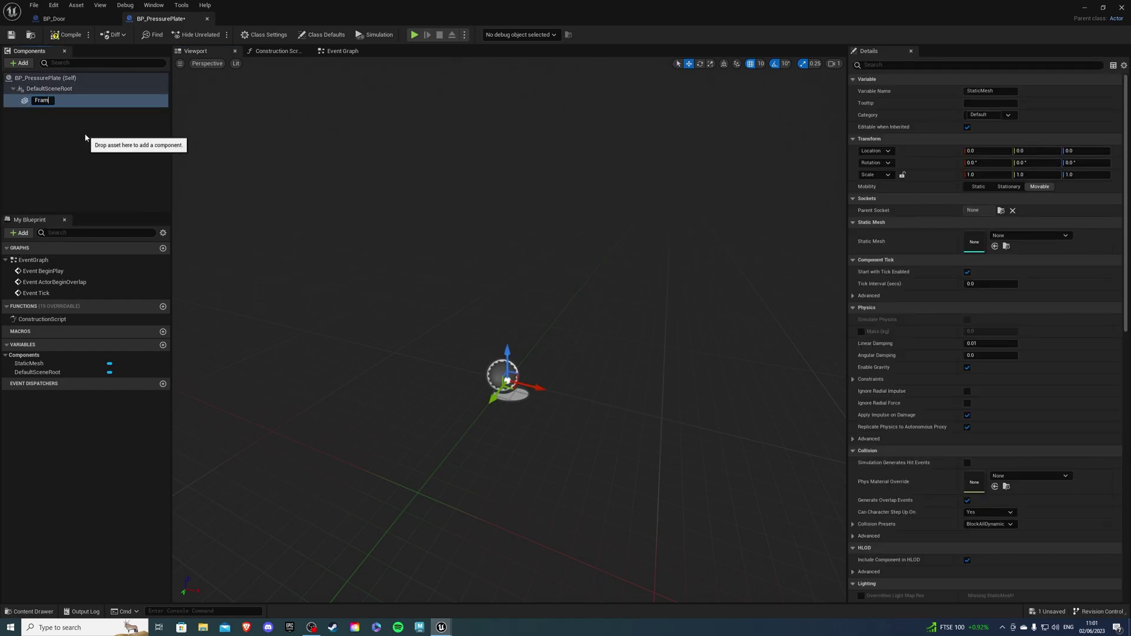
{"action": "type", "text": "e"}
{"action": "key", "text": "Return"}
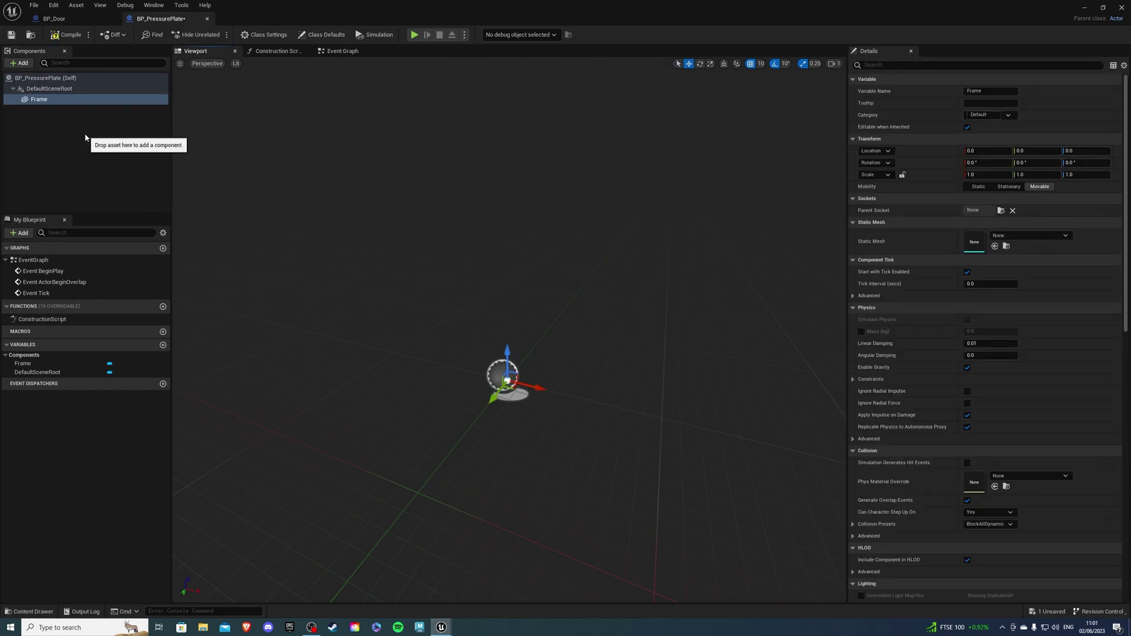
Step: Assign the Shape_Cylinder mesh to the Frame component and flatten it to a Z scale of 0.05
{"action": "left_click", "coordinate": [1001, 236]}
{"action": "type", "text": "cyl"}
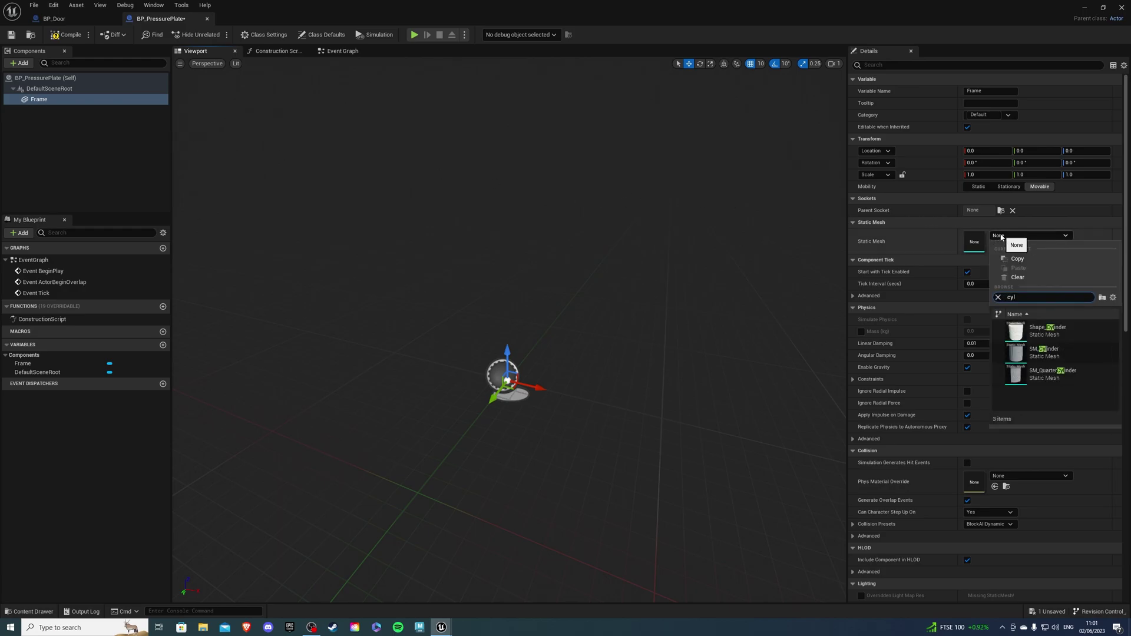
{"action": "left_click", "coordinate": [1047, 330]}
{"action": "left_click", "coordinate": [1088, 175]}
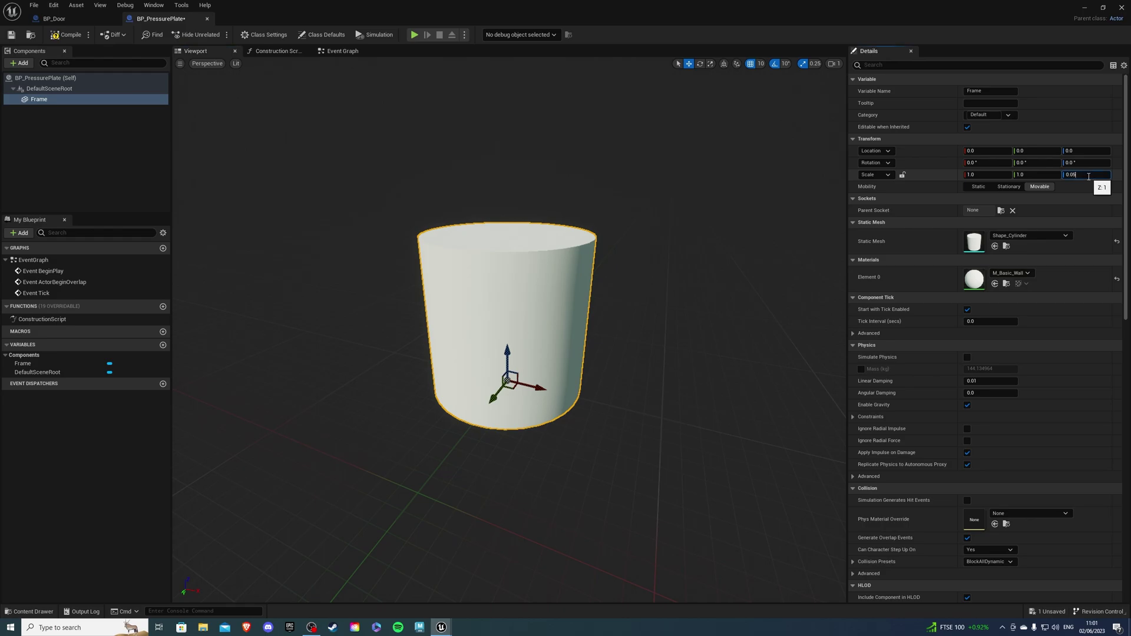
{"action": "key", "text": "Return"}
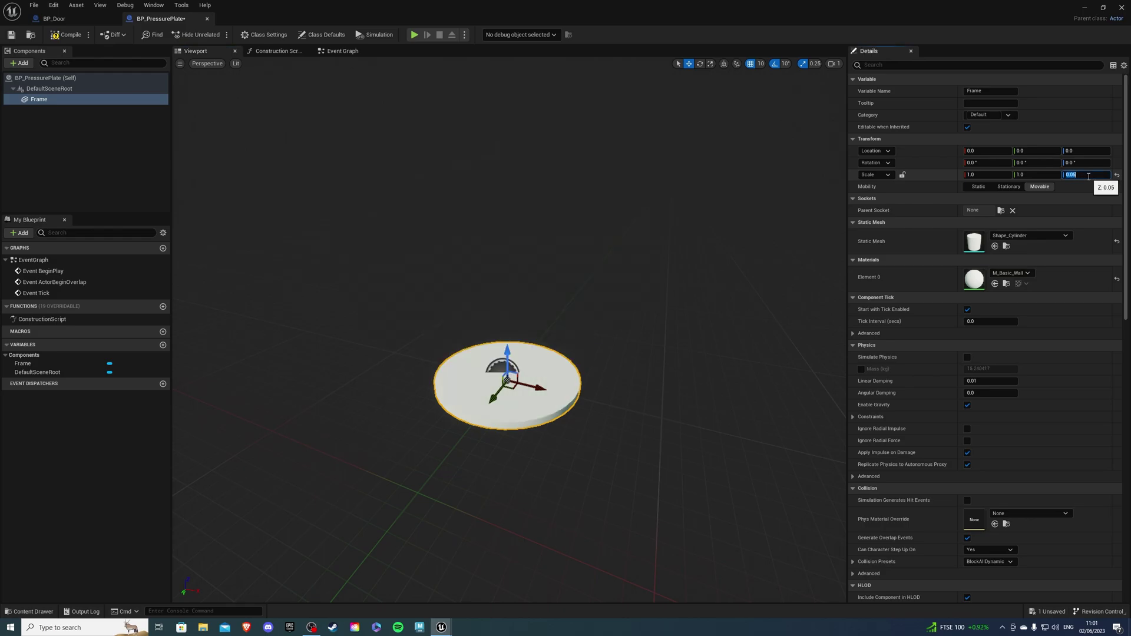
Step: Set the Frame's Element 0 material to M_Wood_Floor_Walnut_Polished
{"action": "left_click", "coordinate": [1010, 273]}
{"action": "type", "text": "wood"}
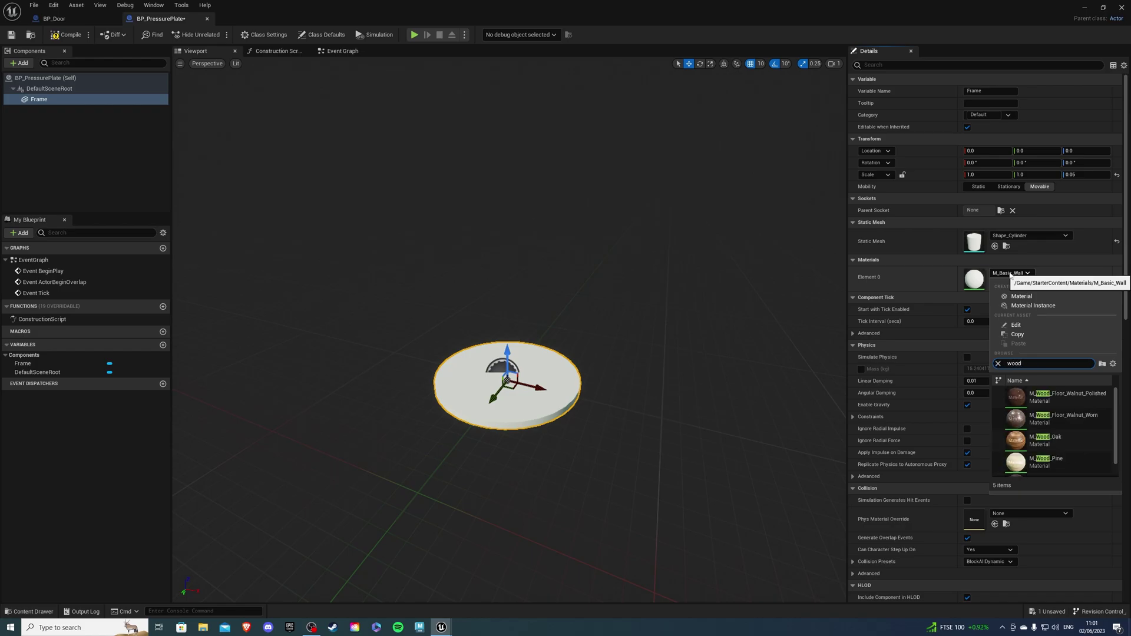
{"action": "left_click", "coordinate": [1049, 397]}
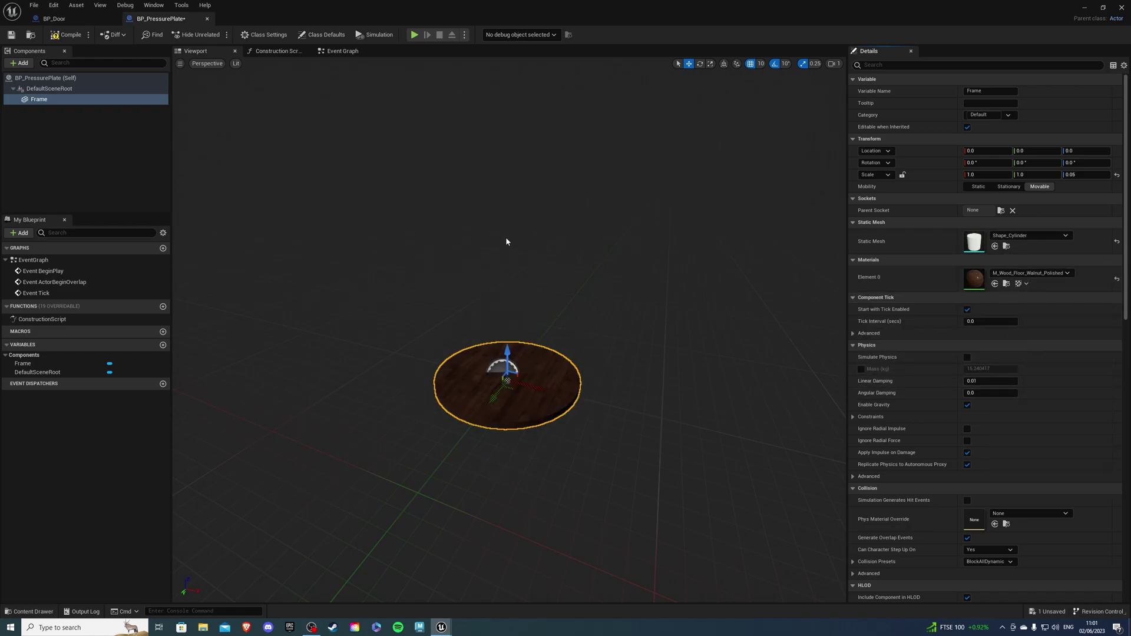
Step: Add a second Static Mesh component under DefaultSceneRoot and name it Plate
{"action": "left_click", "coordinate": [156, 160]}
{"action": "left_click", "coordinate": [19, 62]}
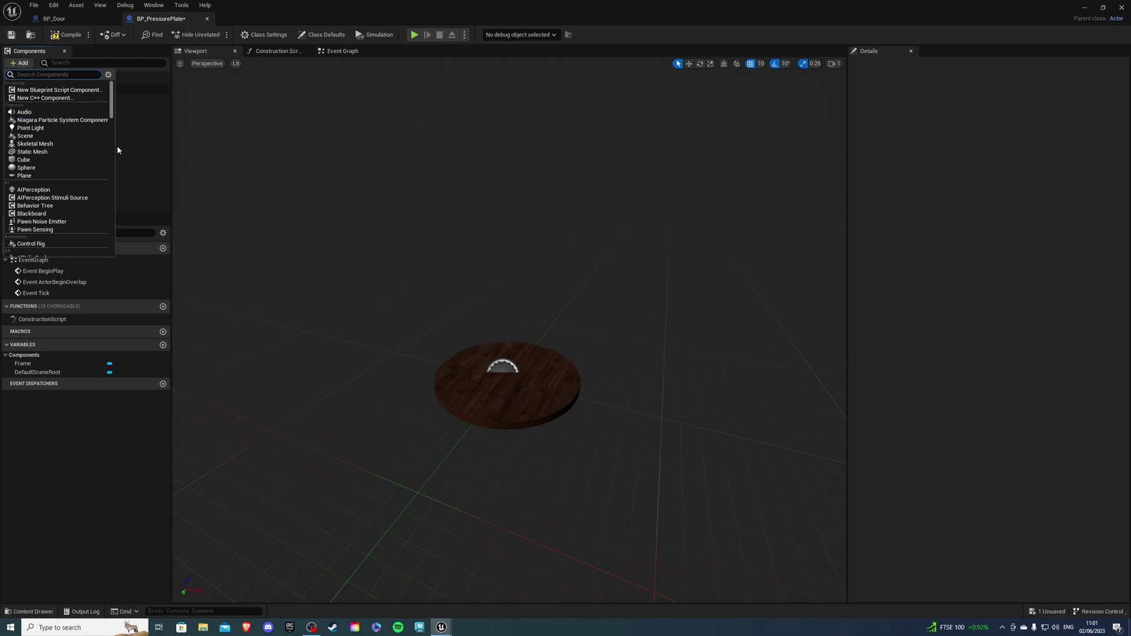
{"action": "type", "text": "st"}
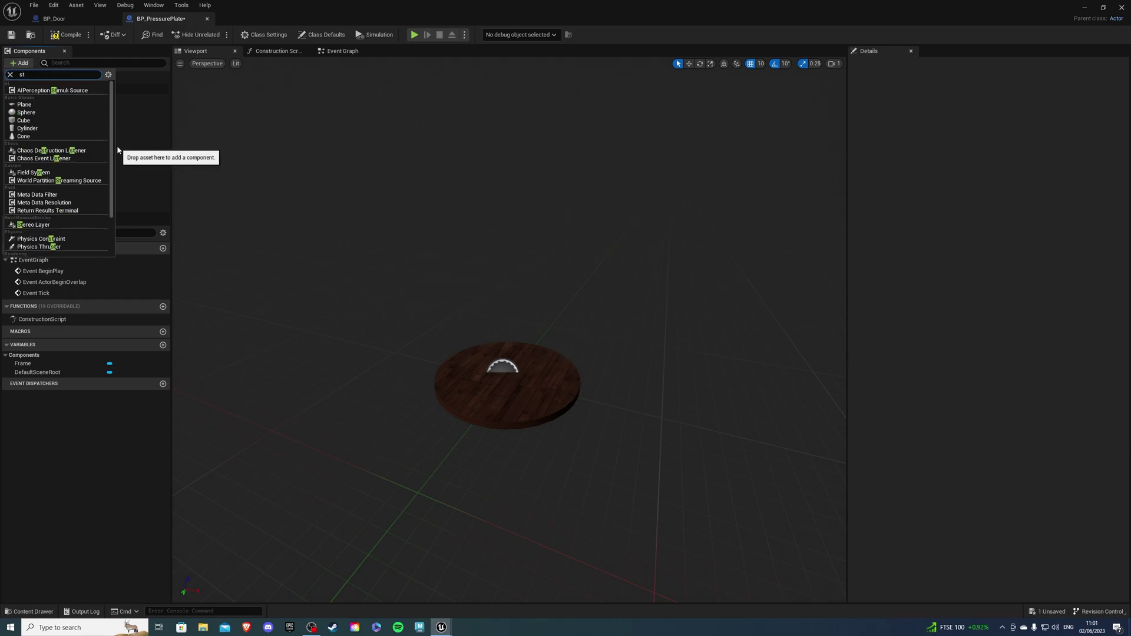
{"action": "type", "text": "ati"}
{"action": "left_click", "coordinate": [76, 152]}
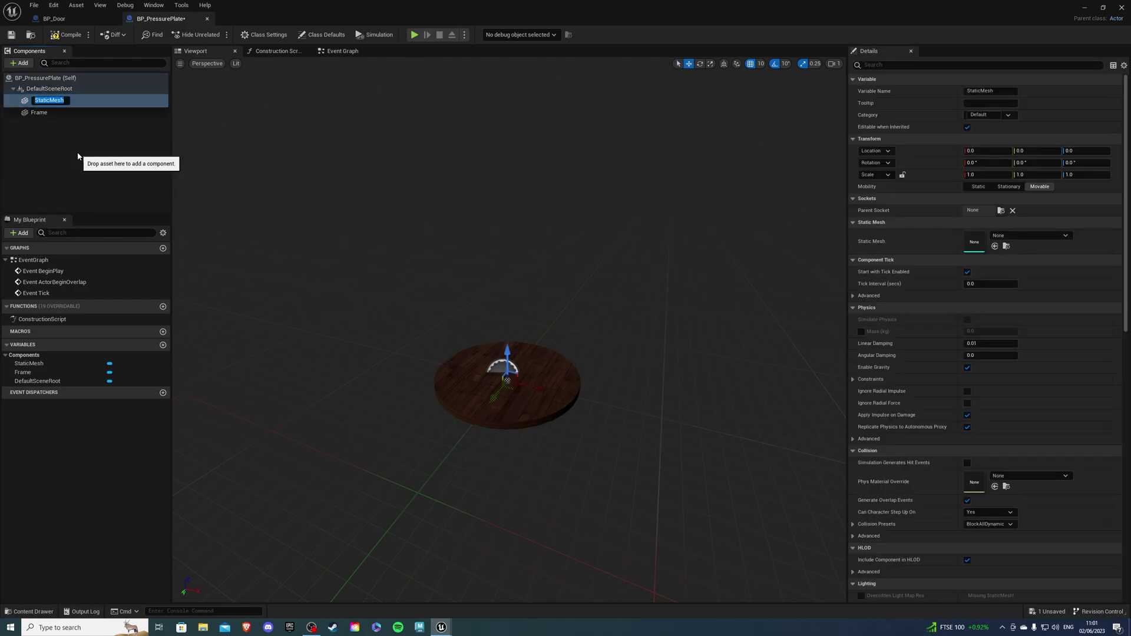
{"action": "type", "text": "Plate"}
{"action": "key", "text": "Return"}
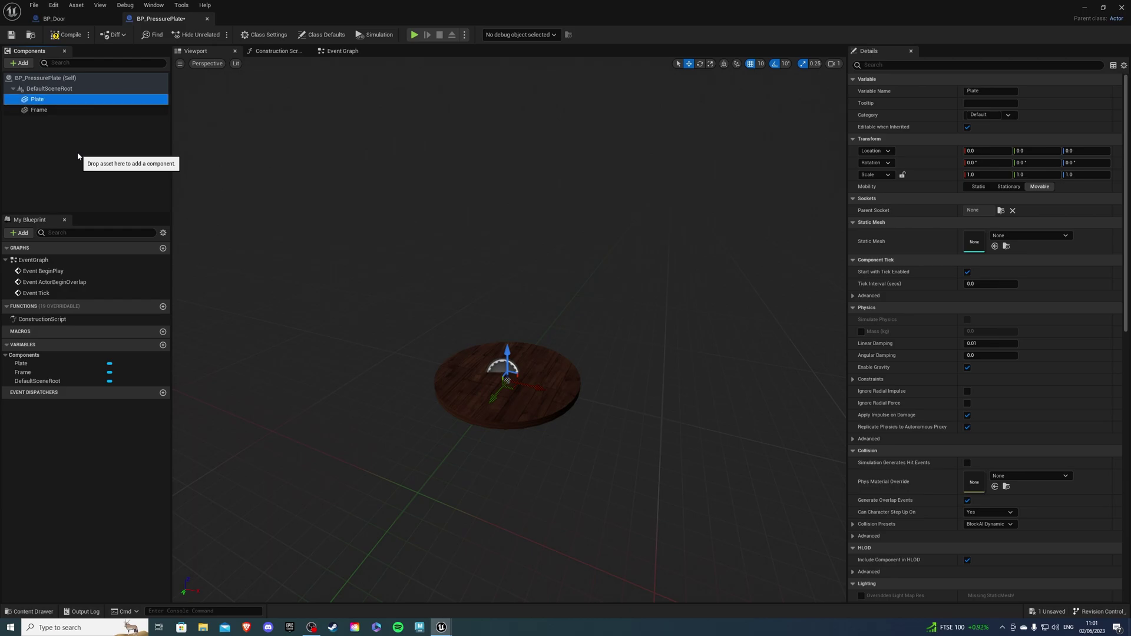
Step: Assign the Shape_Cylinder mesh and the M_Brick_Clay_Beveled material to the Plate component
{"action": "left_click", "coordinate": [1021, 235]}
{"action": "type", "text": "cyl"}
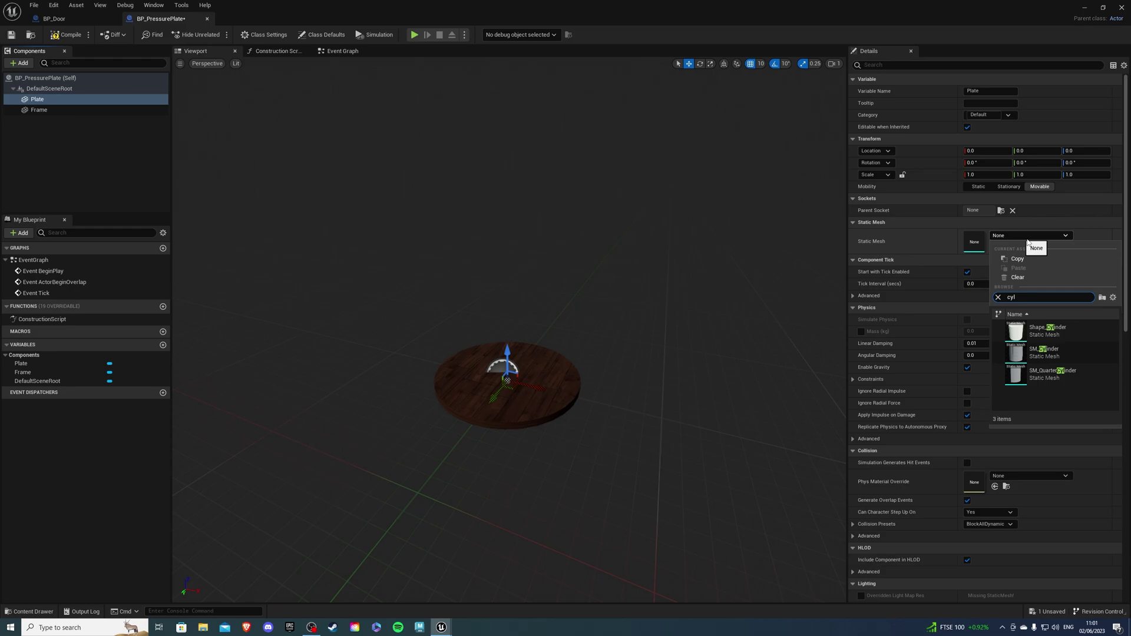
{"action": "left_click", "coordinate": [1018, 331]}
{"action": "left_click", "coordinate": [1007, 274]}
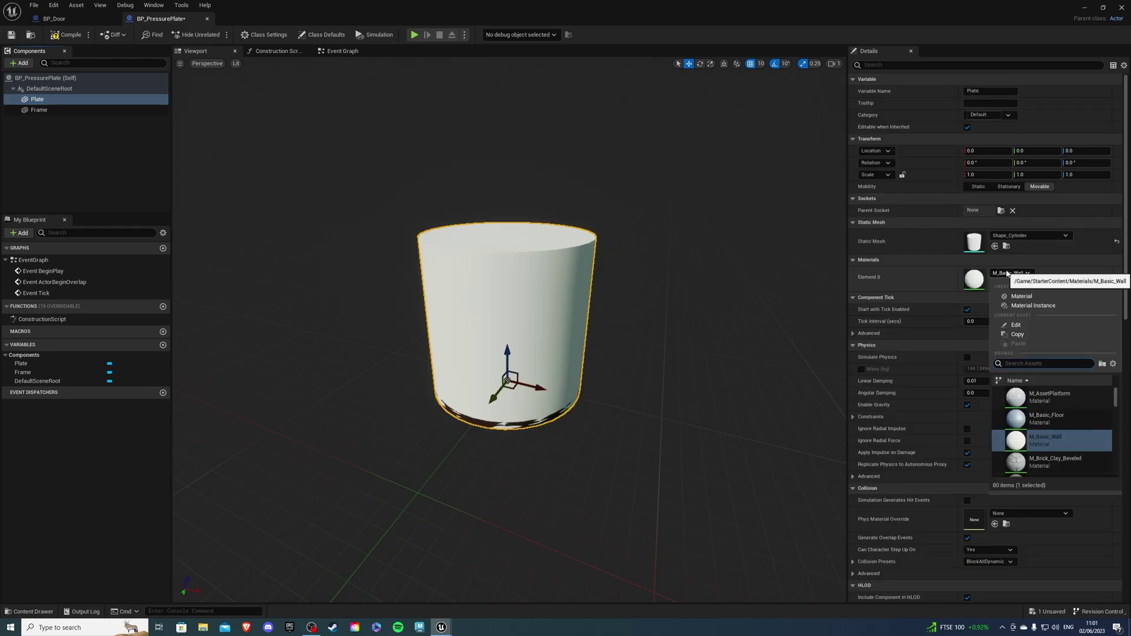
{"action": "scroll", "coordinate": [1018, 448], "scroll_direction": "down", "scroll_amount": 1}
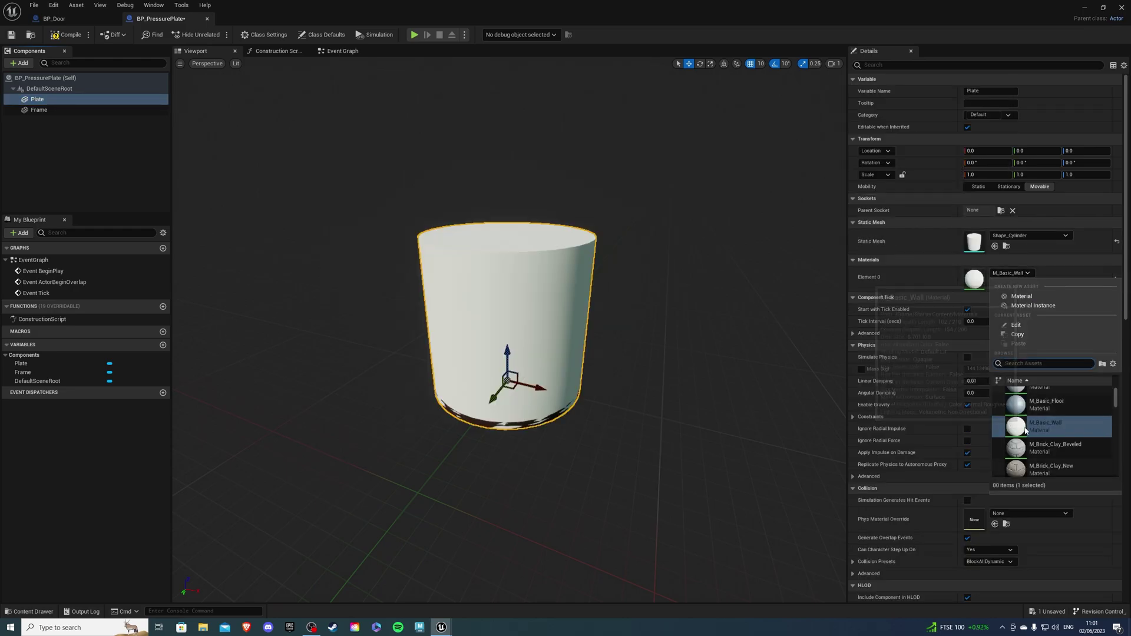
{"action": "left_click", "coordinate": [1018, 450]}
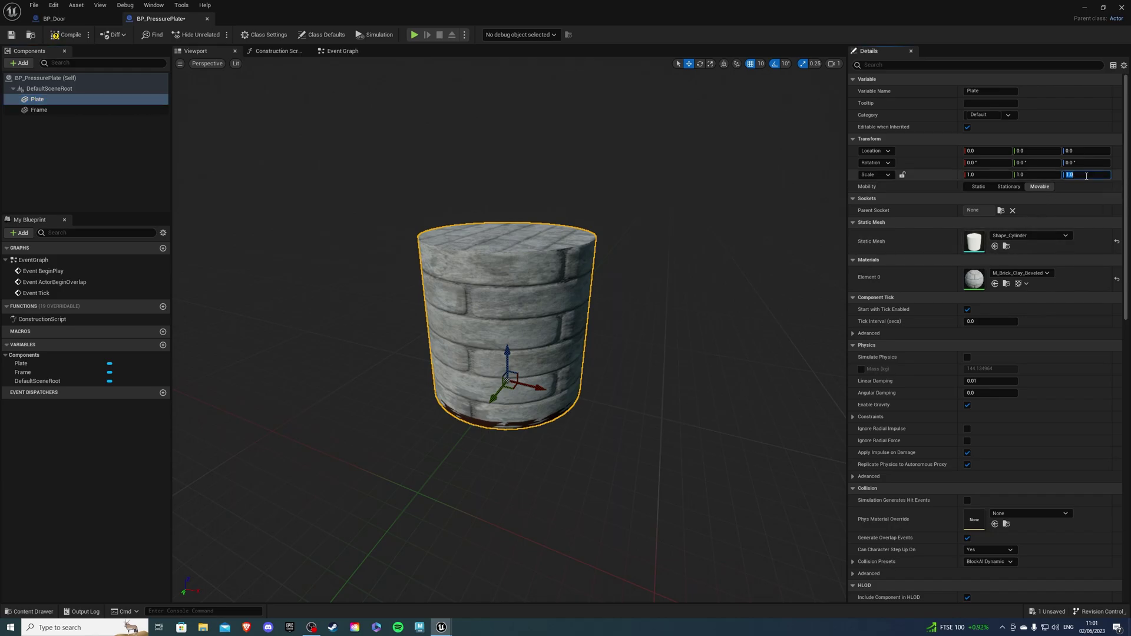
Step: Set the Plate's scale to 0.9 in X, 0.9 in Y and 0.1 in Z
{"action": "left_click", "coordinate": [1086, 175]}
{"action": "key", "text": "Return"}
{"action": "left_click", "coordinate": [989, 175]}
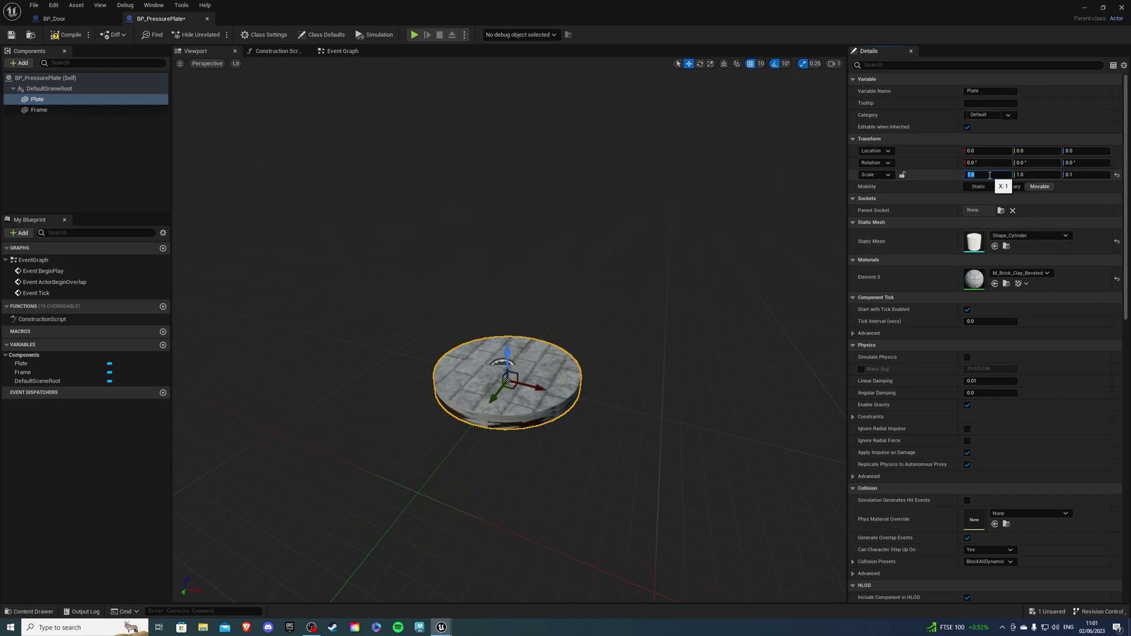
{"action": "type", "text": "0.9"}
{"action": "key", "text": "Return"}
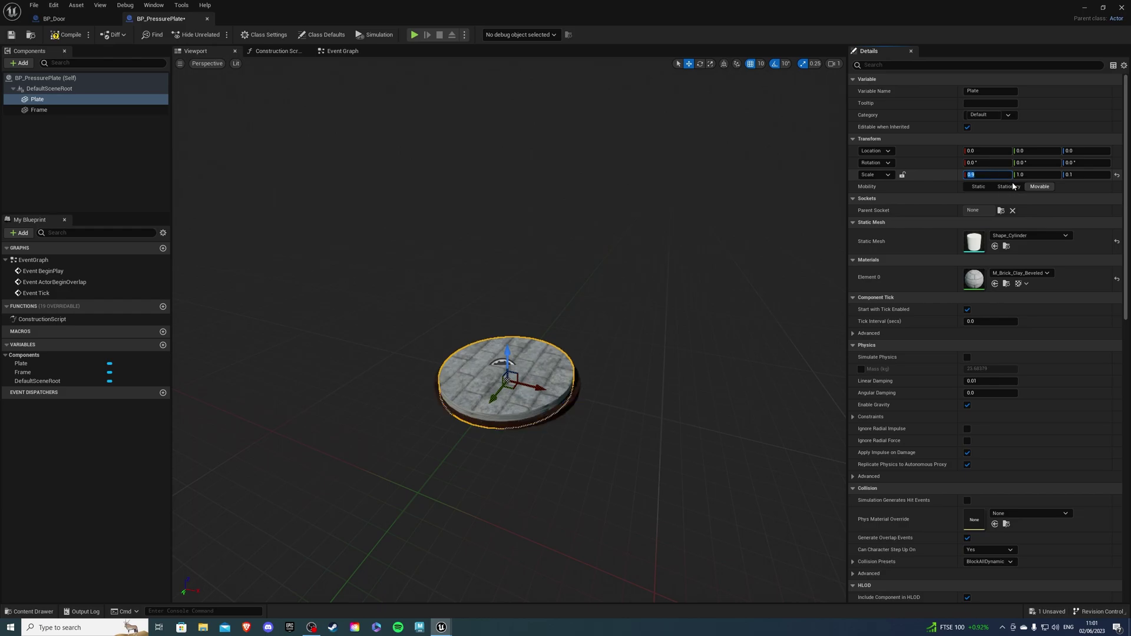
{"action": "left_click", "coordinate": [1038, 175]}
{"action": "type", "text": "0.9"}
{"action": "key", "text": "Return"}
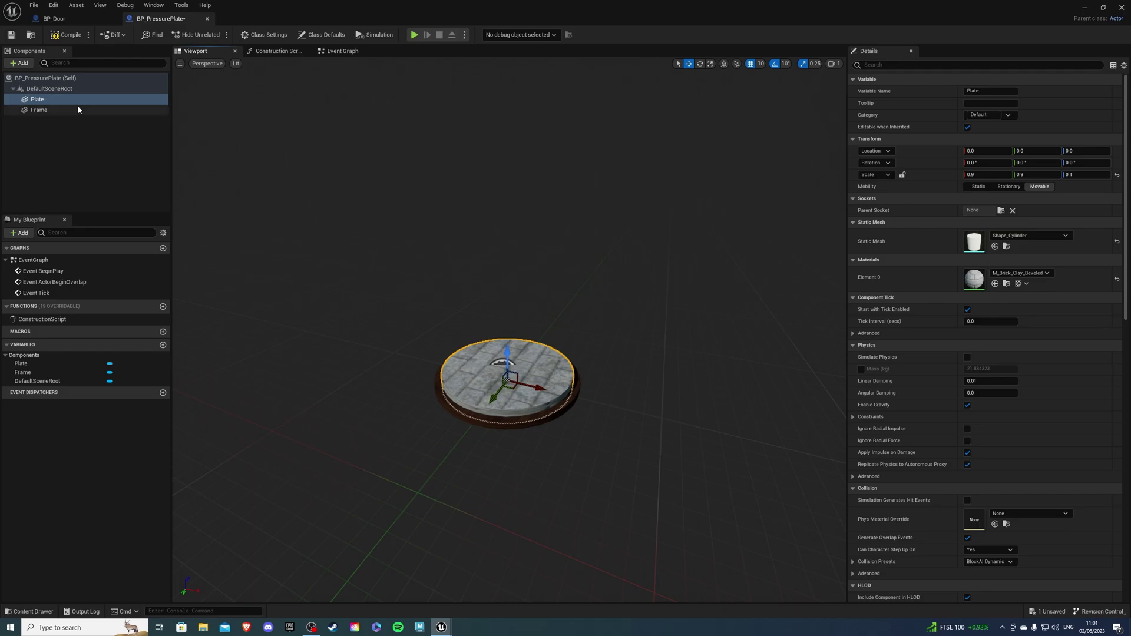
Step: Add a Sphere Collision component as a child of Plate and name it Collision
{"action": "left_click", "coordinate": [24, 65]}
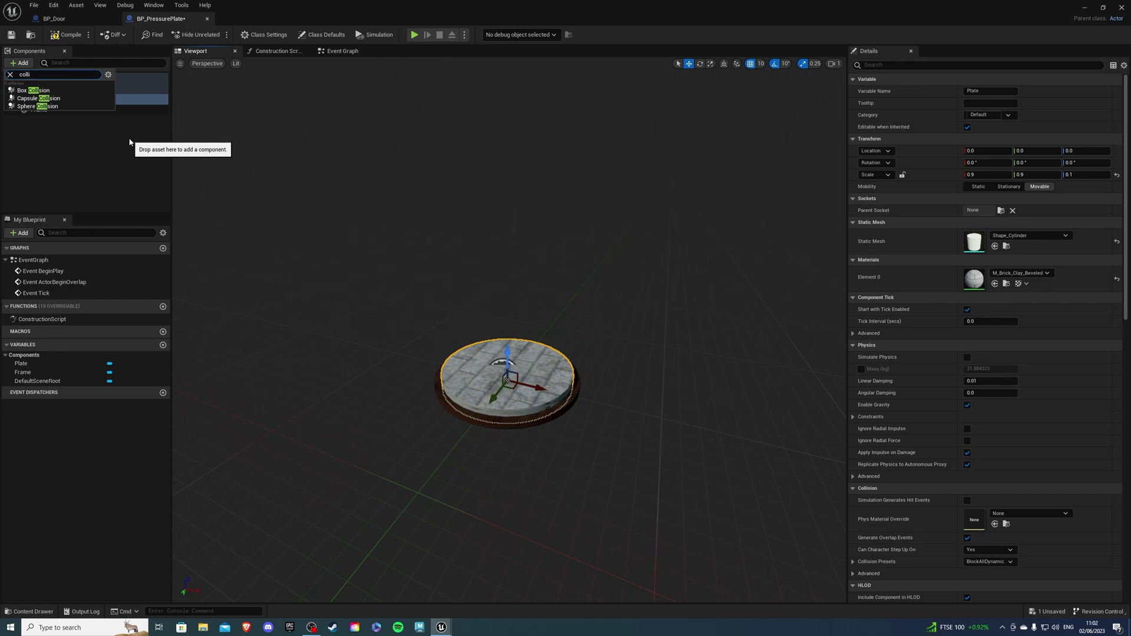
{"action": "left_click", "coordinate": [67, 107]}
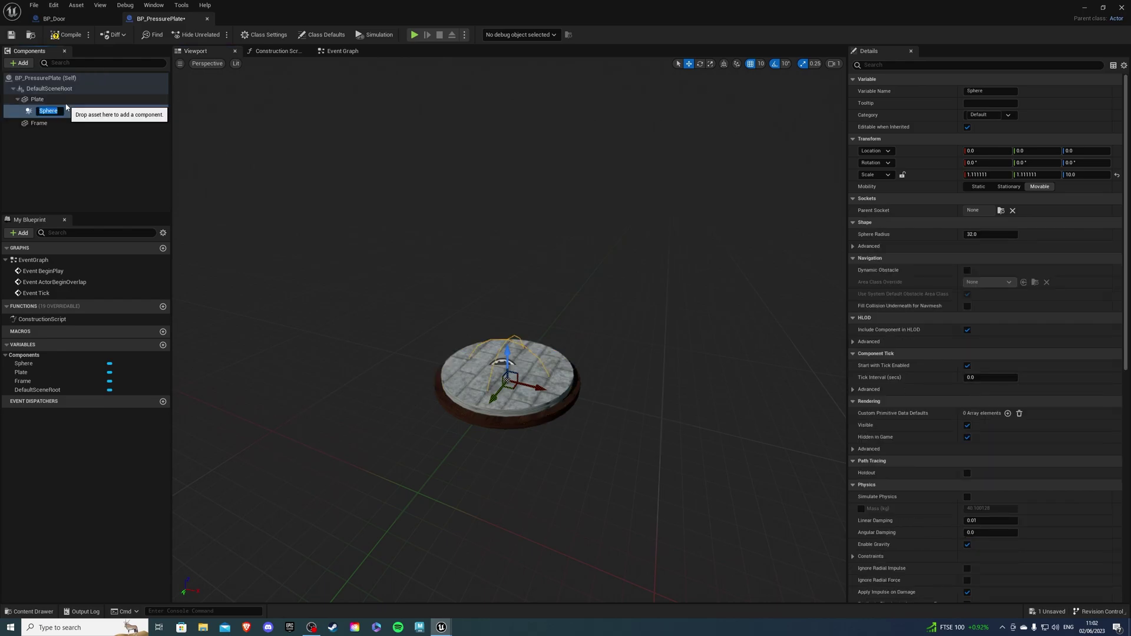
{"action": "type", "text": "Collision"}
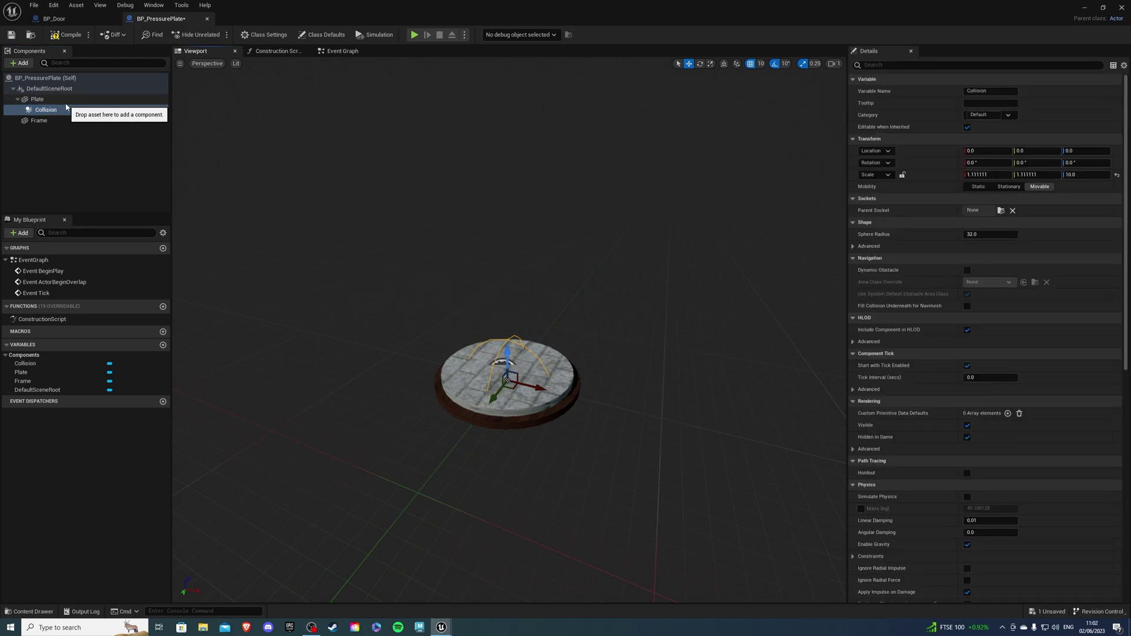
{"action": "key", "text": "Return"}
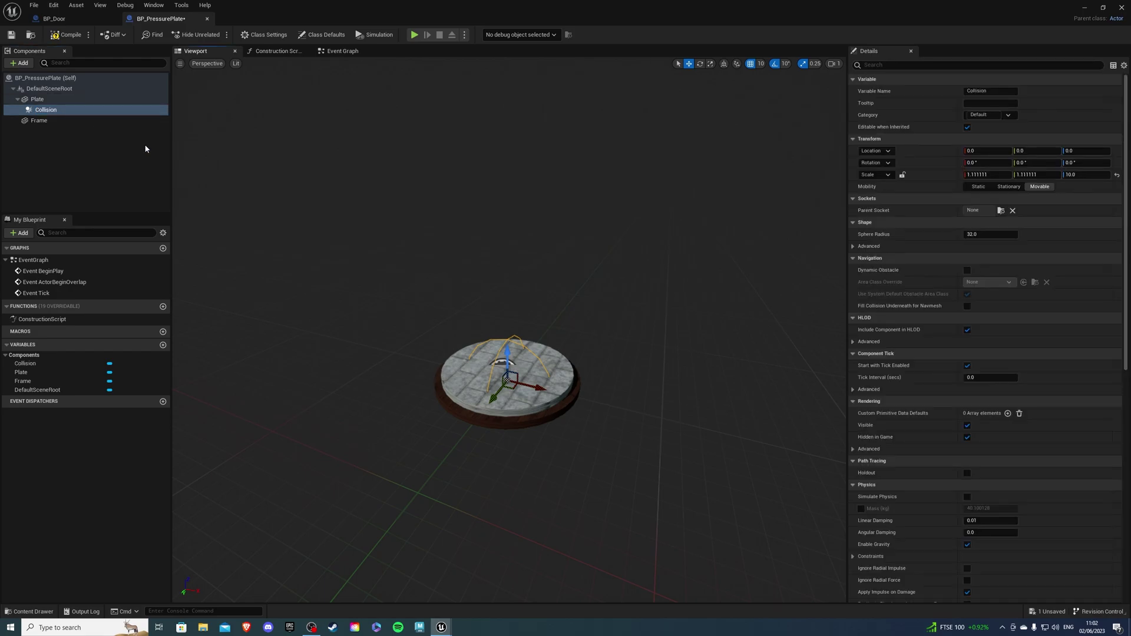
Step: Set the Collision sphere radius to 45 and raise it to a Z location of 100, compiling and saving the blueprint
{"action": "left_click", "coordinate": [989, 235]}
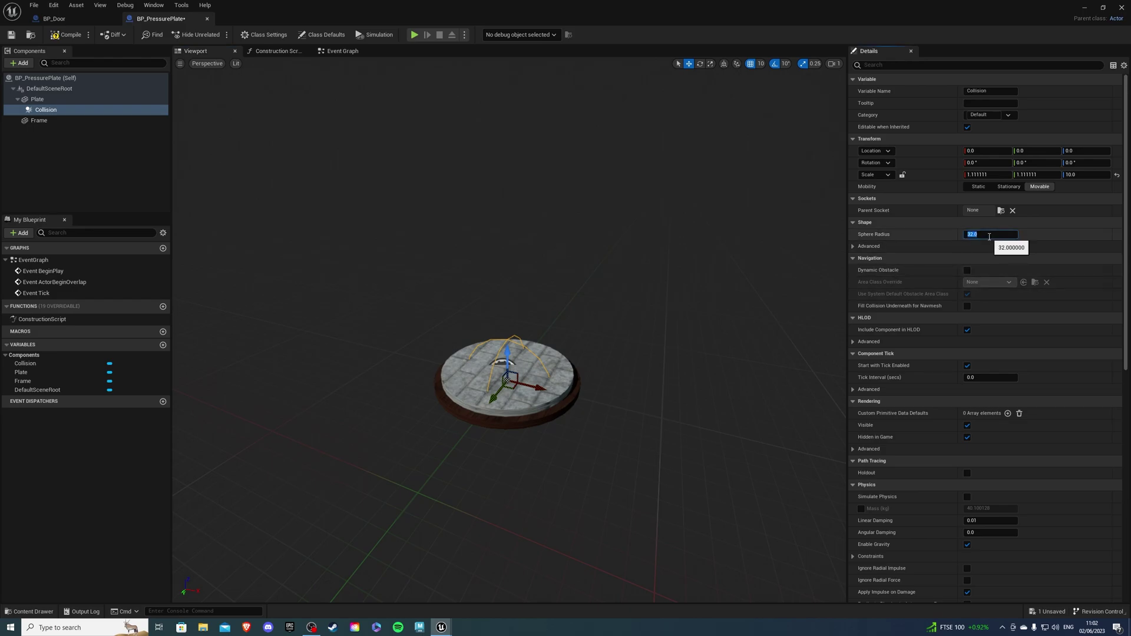
{"action": "type", "text": "45"}
{"action": "key", "text": "Return"}
{"action": "left_click_drag", "start_coordinate": [507, 353], "coordinate": [507, 344]}
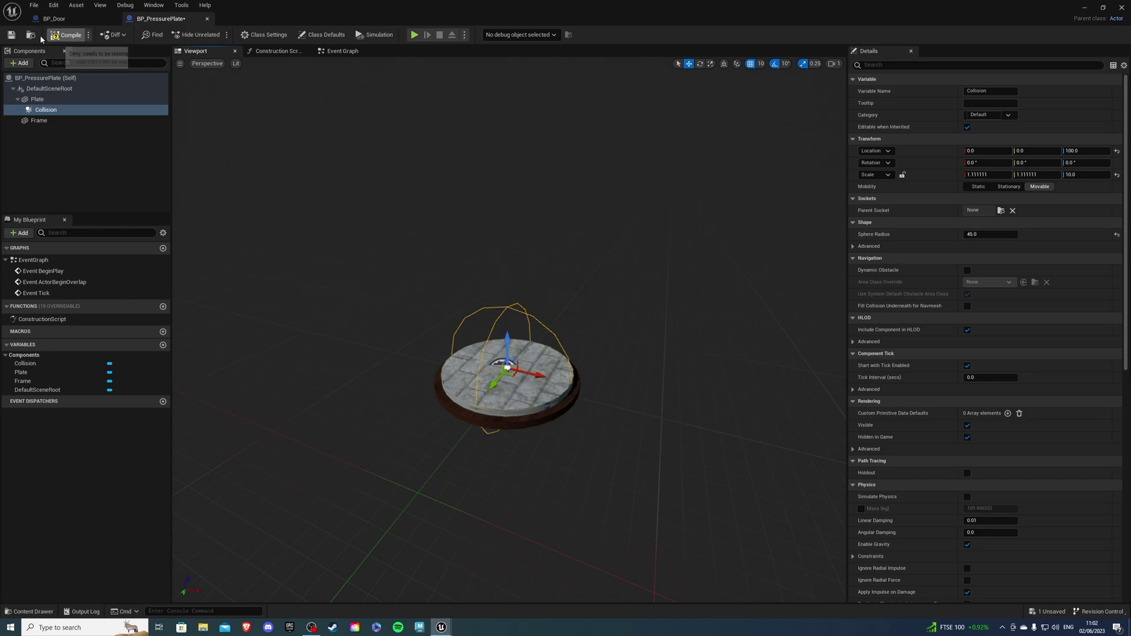
{"action": "left_click", "coordinate": [66, 35]}
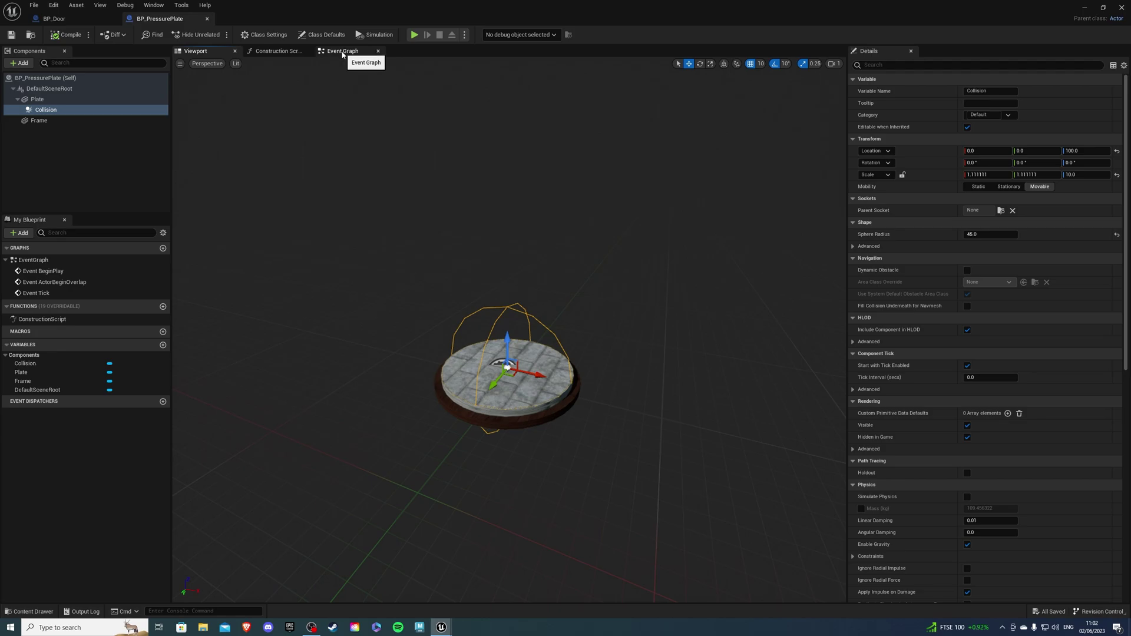
Step: Delete all the default event nodes from BP_PressurePlate's Event Graph
{"action": "left_click", "coordinate": [341, 53]}
{"action": "left_click_drag", "start_coordinate": [343, 221], "coordinate": [598, 453]}
{"action": "key", "text": "Delete"}
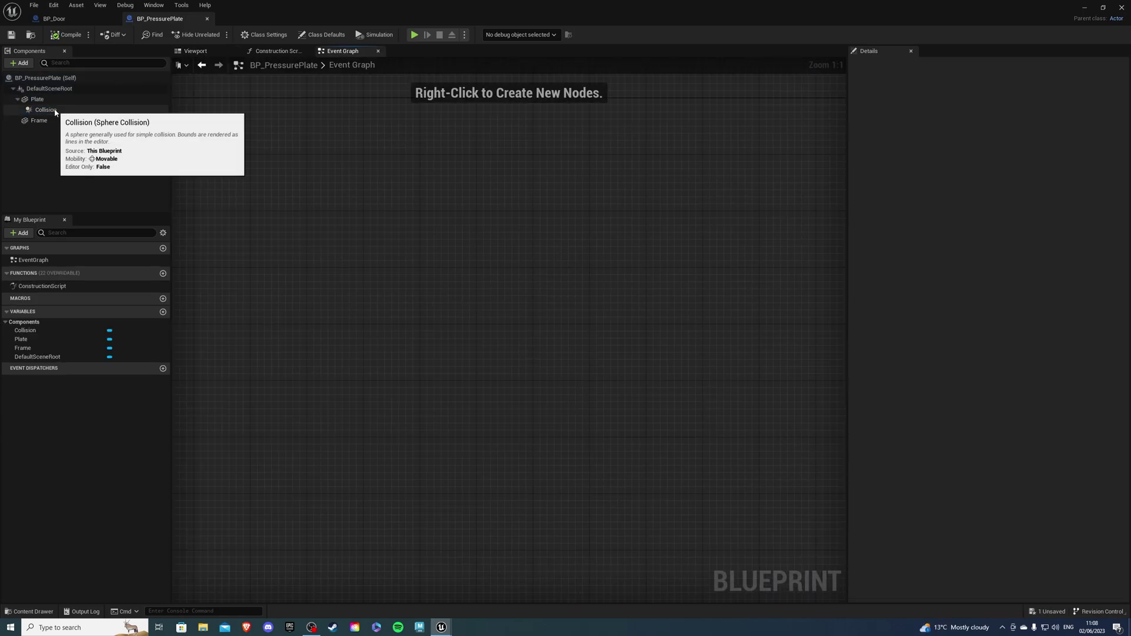
Step: Add an On Component Begin Overlap event for the Collision component to the Event Graph
{"action": "right_click", "coordinate": [55, 111]}
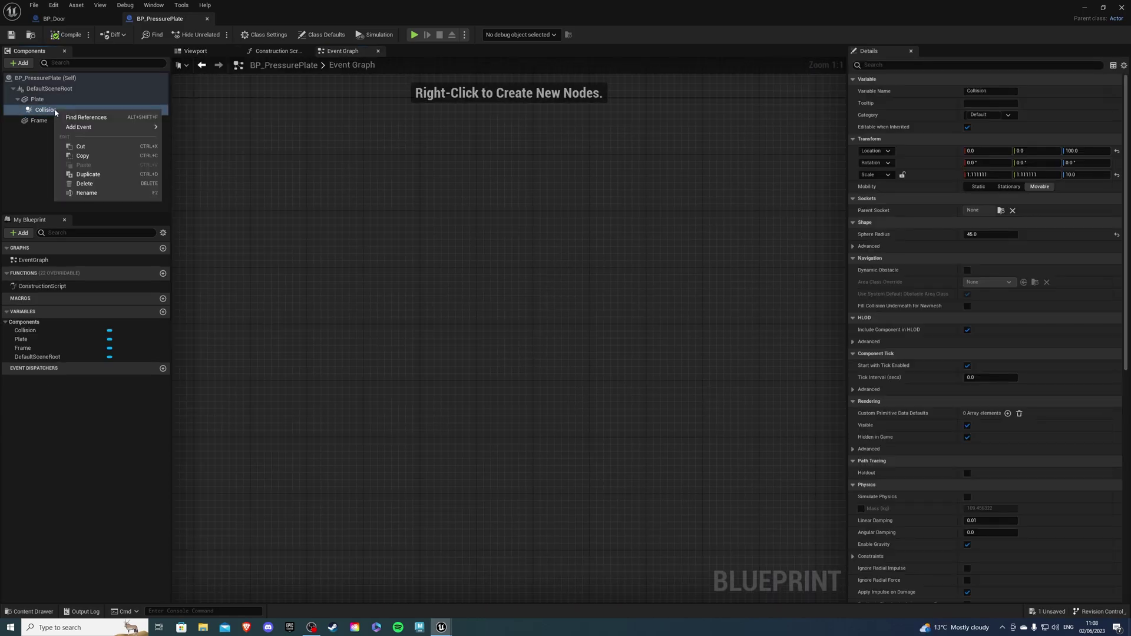
{"action": "mouse_move", "coordinate": [74, 127]}
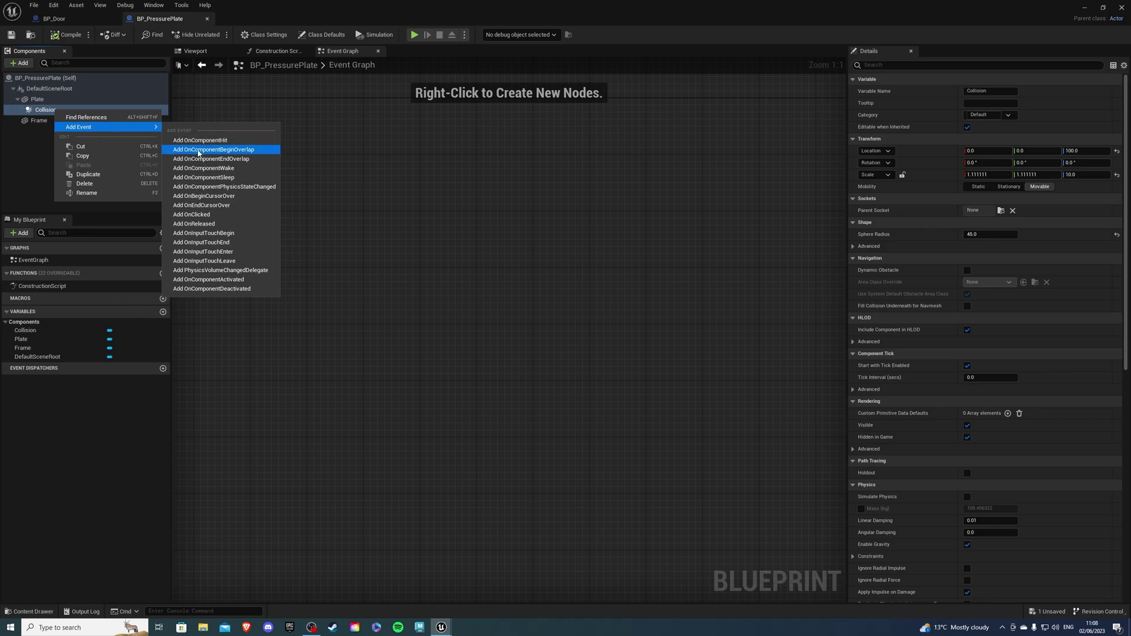
{"action": "left_click", "coordinate": [205, 152]}
Step: Add an On Component End Overlap event for the Collision component to the Event Graph
{"action": "right_click", "coordinate": [81, 115]}
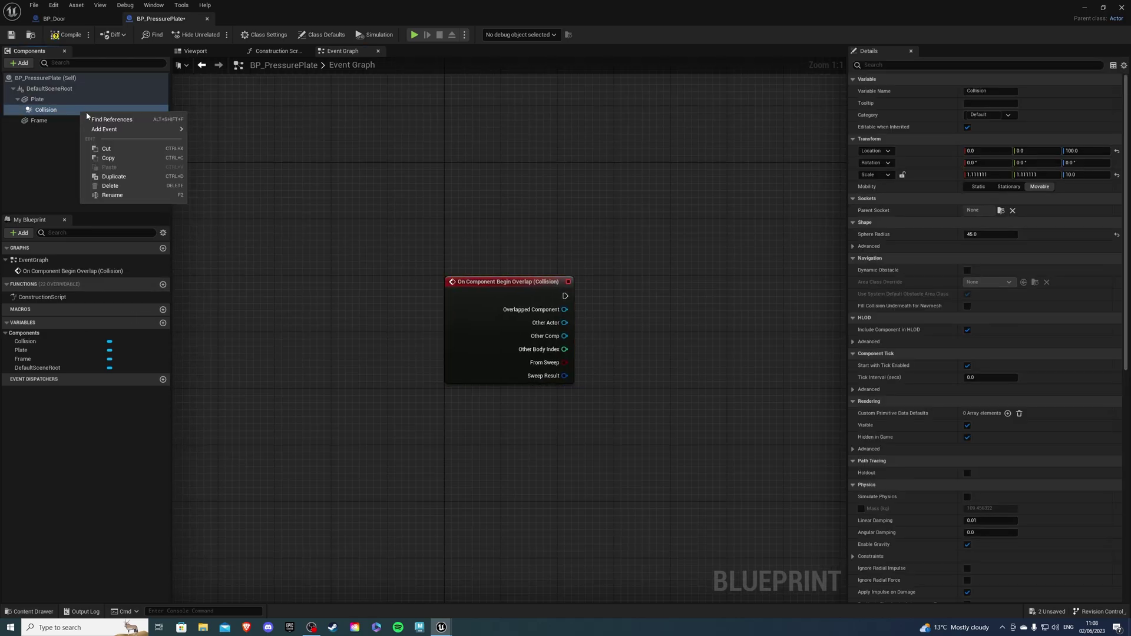
{"action": "mouse_move", "coordinate": [115, 131]}
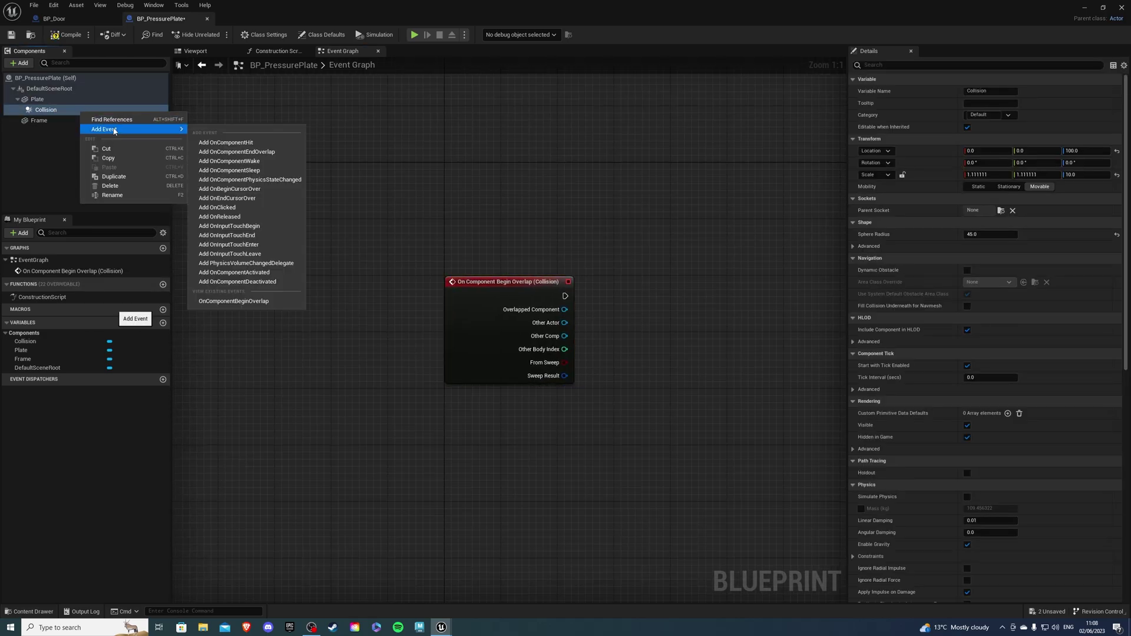
{"action": "left_click", "coordinate": [232, 154]}
{"action": "right_click_drag", "start_coordinate": [583, 232], "coordinate": [471, 286]}
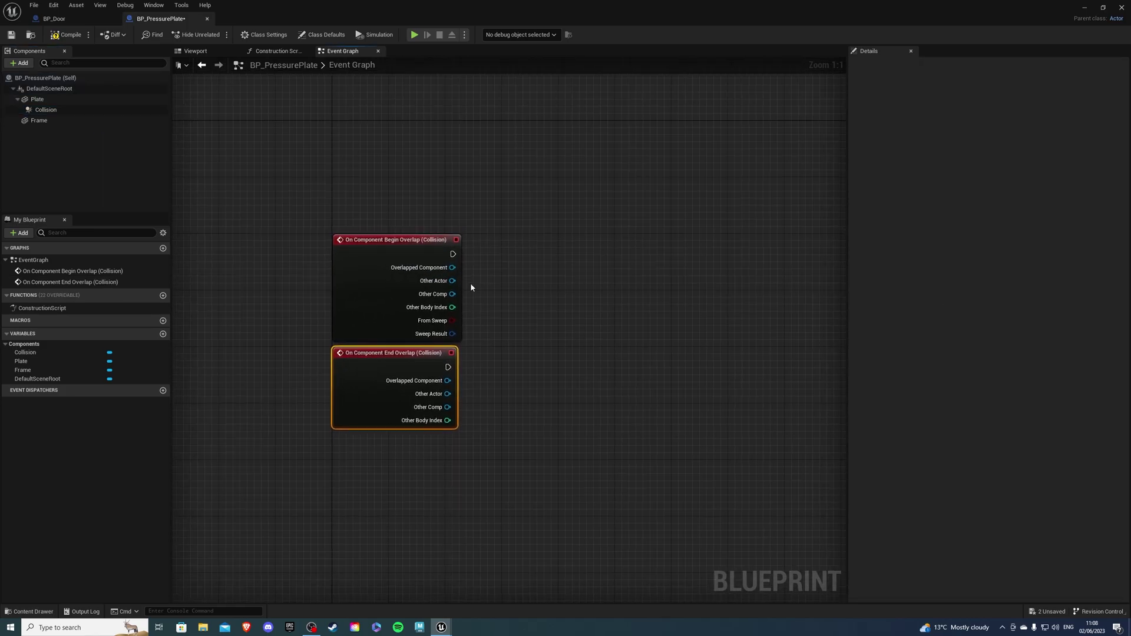
Step: Create a variable named DoorRef of type BP Door Object Reference, then compile and save the blueprint
{"action": "left_click", "coordinate": [163, 334]}
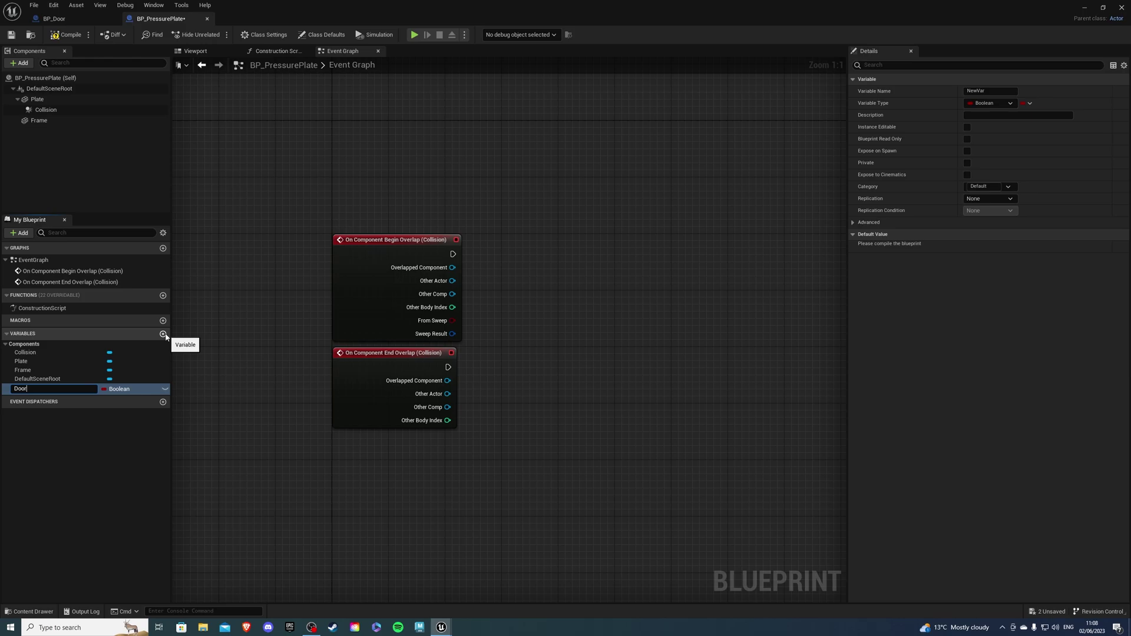
{"action": "type", "text": "DoorRef"}
{"action": "key", "text": "Return"}
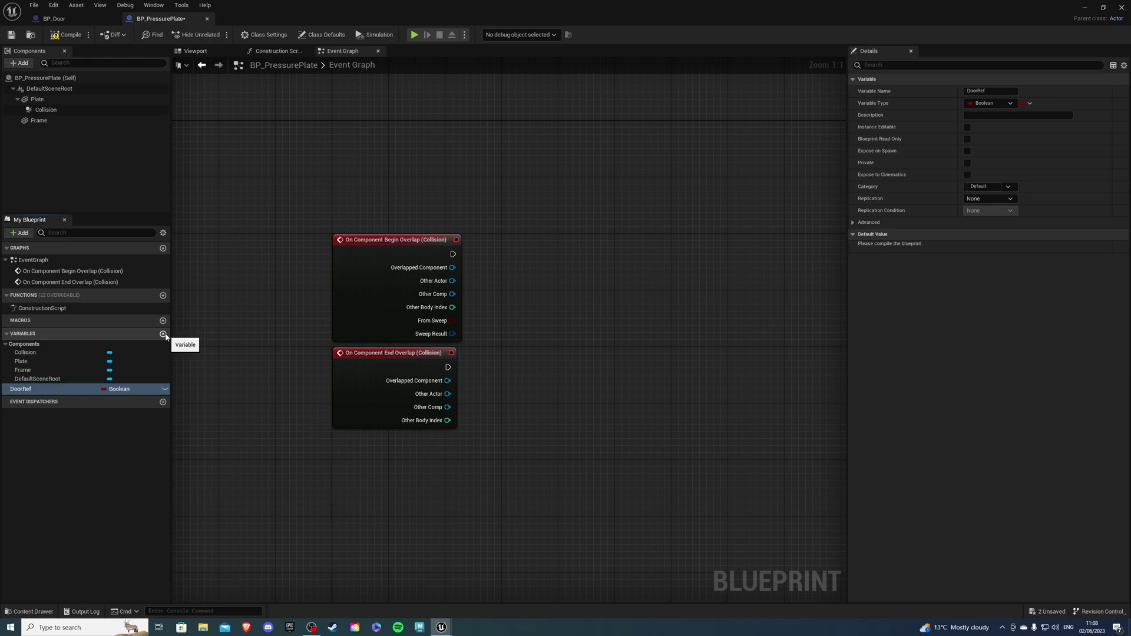
{"action": "left_click", "coordinate": [121, 389]}
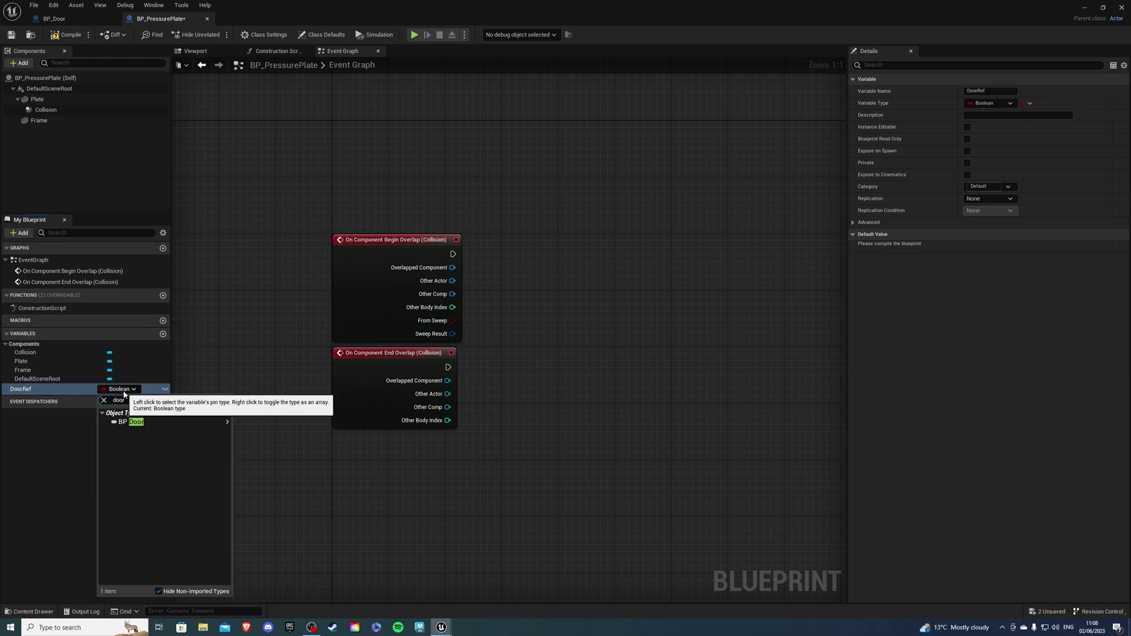
{"action": "mouse_move", "coordinate": [171, 425]}
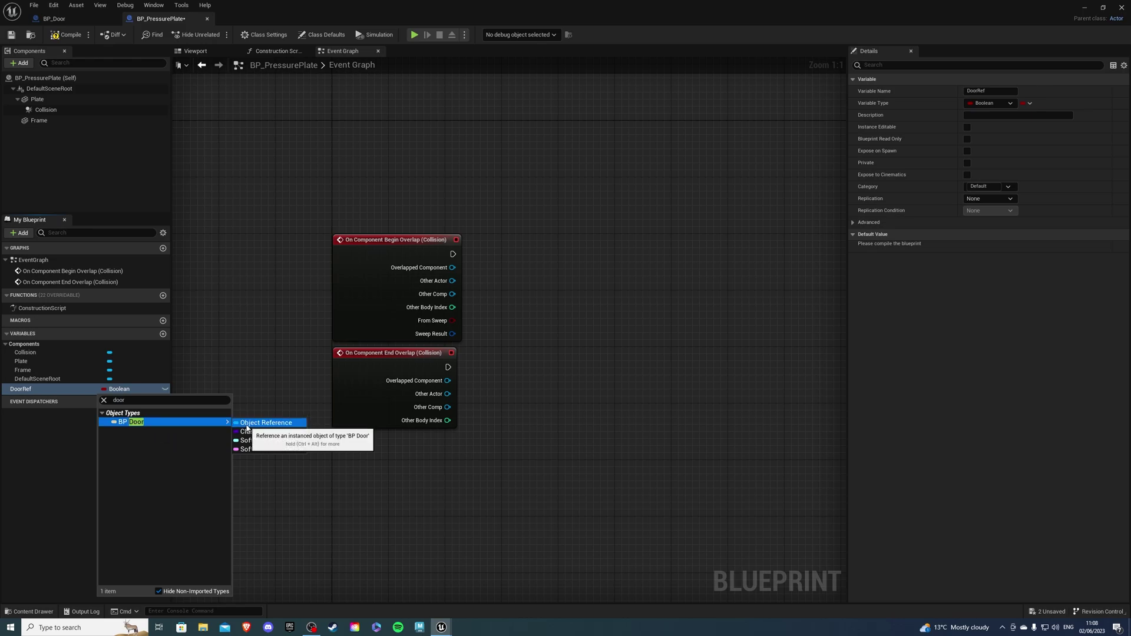
{"action": "left_click", "coordinate": [254, 423]}
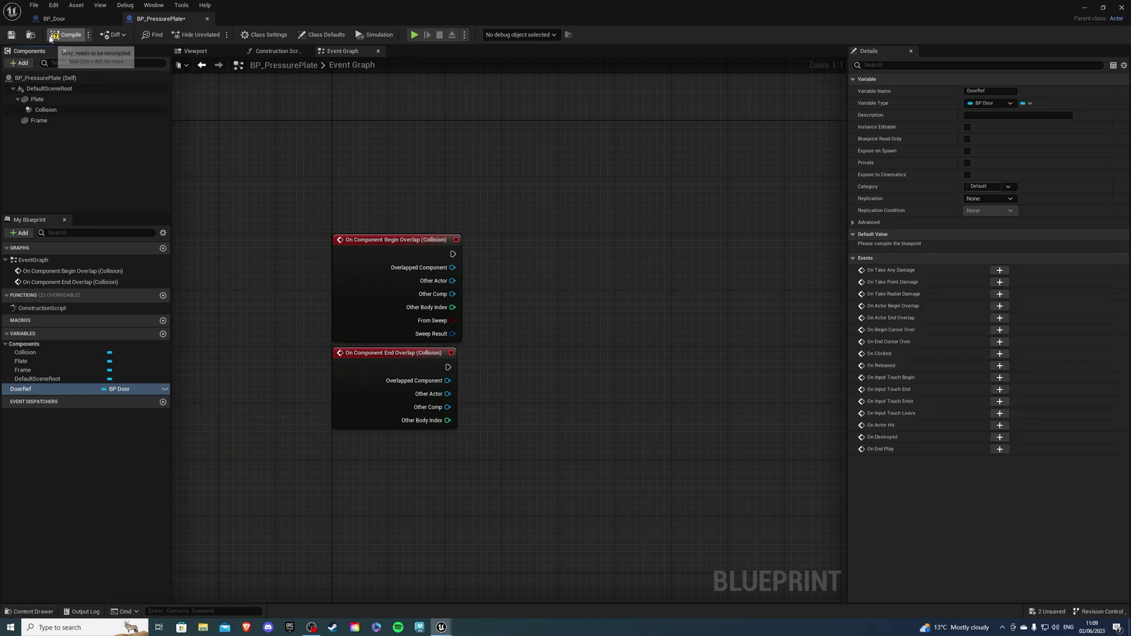
{"action": "left_click", "coordinate": [65, 34]}
{"action": "left_click", "coordinate": [12, 34]}
Step: Place a Door Ref getter in the graph and add a Switch on/ Off call targeting it
{"action": "right_click_drag", "start_coordinate": [561, 200], "coordinate": [481, 194]}
{"action": "left_click_drag", "start_coordinate": [69, 390], "coordinate": [562, 312]}
{"action": "left_click", "coordinate": [511, 330]}
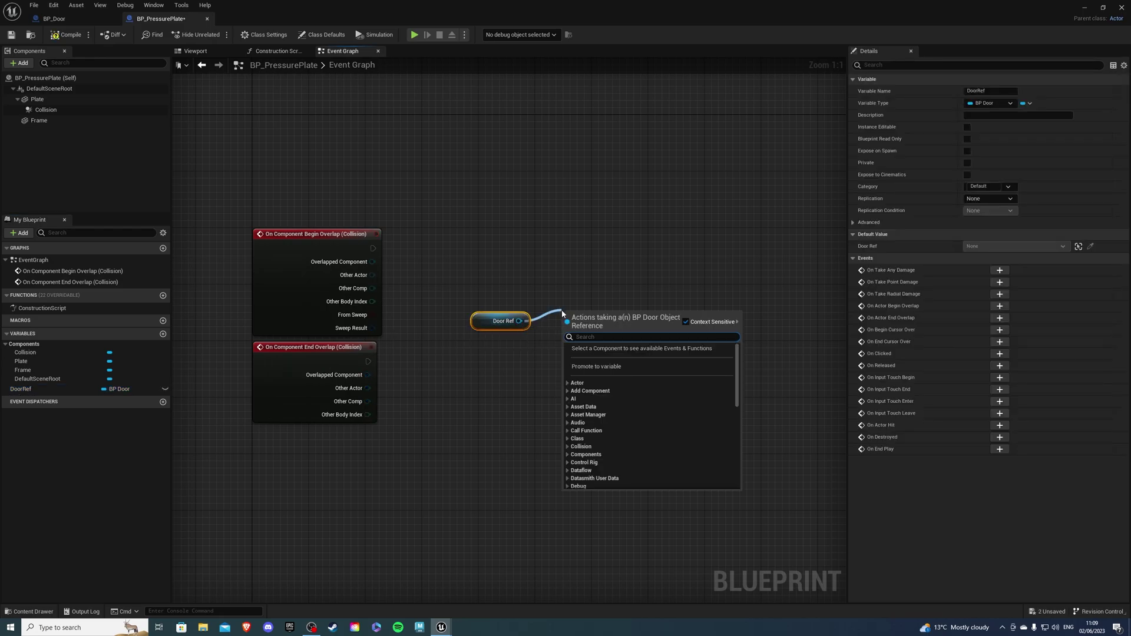
{"action": "type", "text": "sw"}
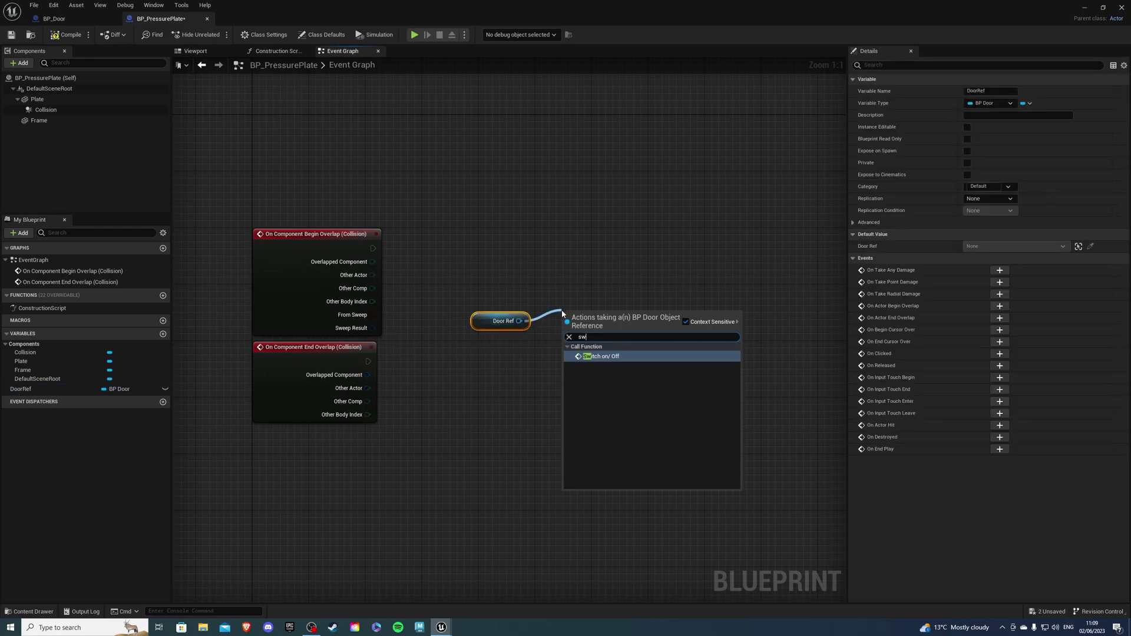
{"action": "left_click", "coordinate": [608, 357]}
{"action": "left_click_drag", "start_coordinate": [599, 323], "coordinate": [583, 286]}
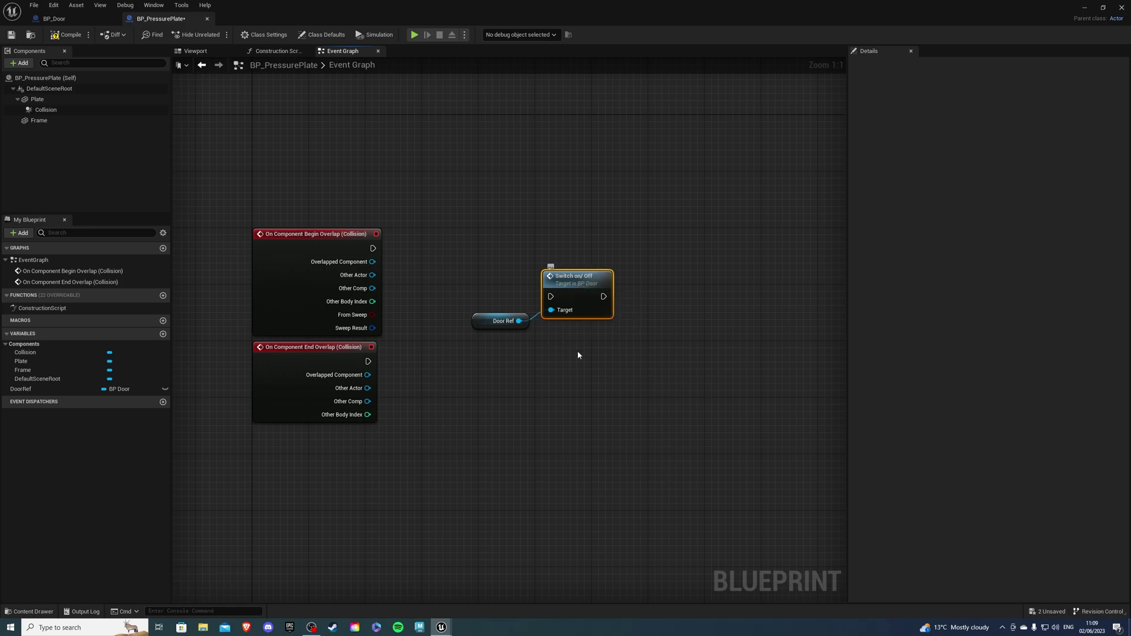
Step: Duplicate the Switch on/ Off call, wire each overlap event to its own call, and connect Door Ref to the duplicate's Target
{"action": "key", "text": "ctrl+d"}
{"action": "left_click_drag", "start_coordinate": [369, 361], "coordinate": [571, 354]}
{"action": "left_click_drag", "start_coordinate": [373, 248], "coordinate": [560, 228]}
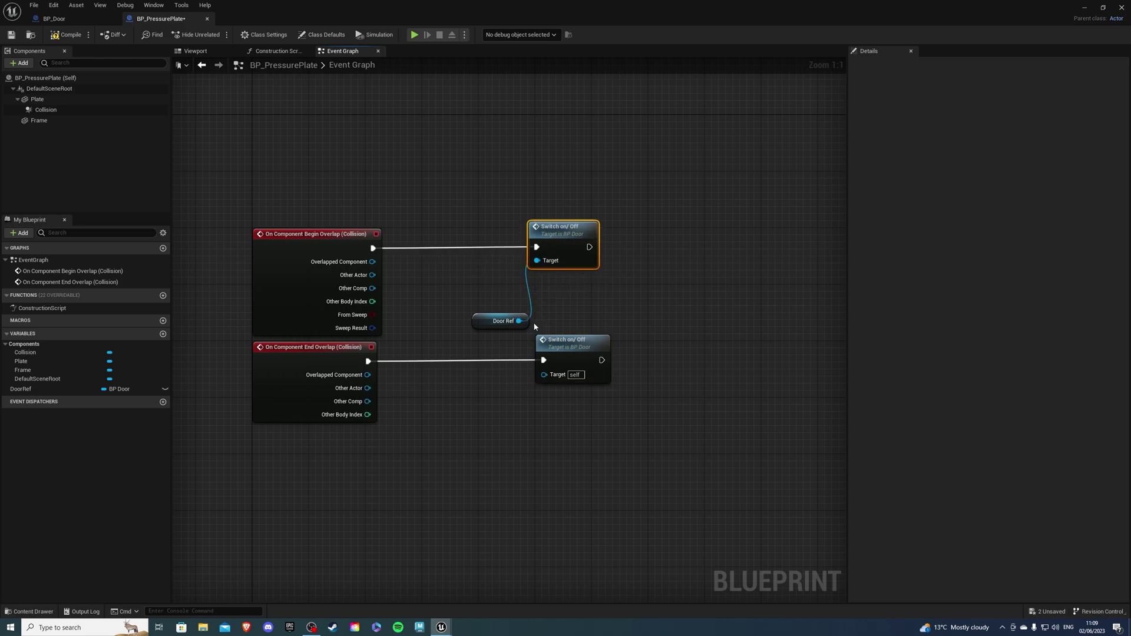
{"action": "left_click_drag", "start_coordinate": [518, 321], "coordinate": [541, 374]}
{"action": "left_click_drag", "start_coordinate": [479, 321], "coordinate": [463, 306]}
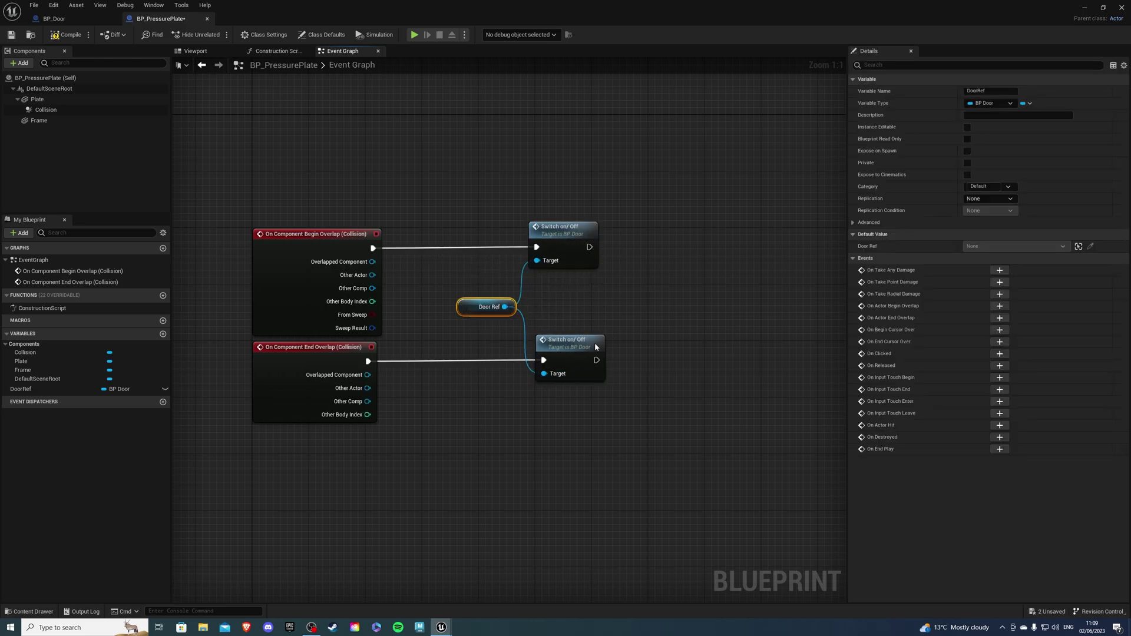
{"action": "left_click_drag", "start_coordinate": [567, 349], "coordinate": [561, 350]}
Step: Add a timeline named Plate Timeline after the begin-overlap Switch on/ Off call, wired to its Play input
{"action": "right_click_drag", "start_coordinate": [636, 307], "coordinate": [475, 361]}
{"action": "left_click", "coordinate": [475, 361]}
{"action": "left_click_drag", "start_coordinate": [427, 301], "coordinate": [492, 303]}
{"action": "type", "text": "add time"}
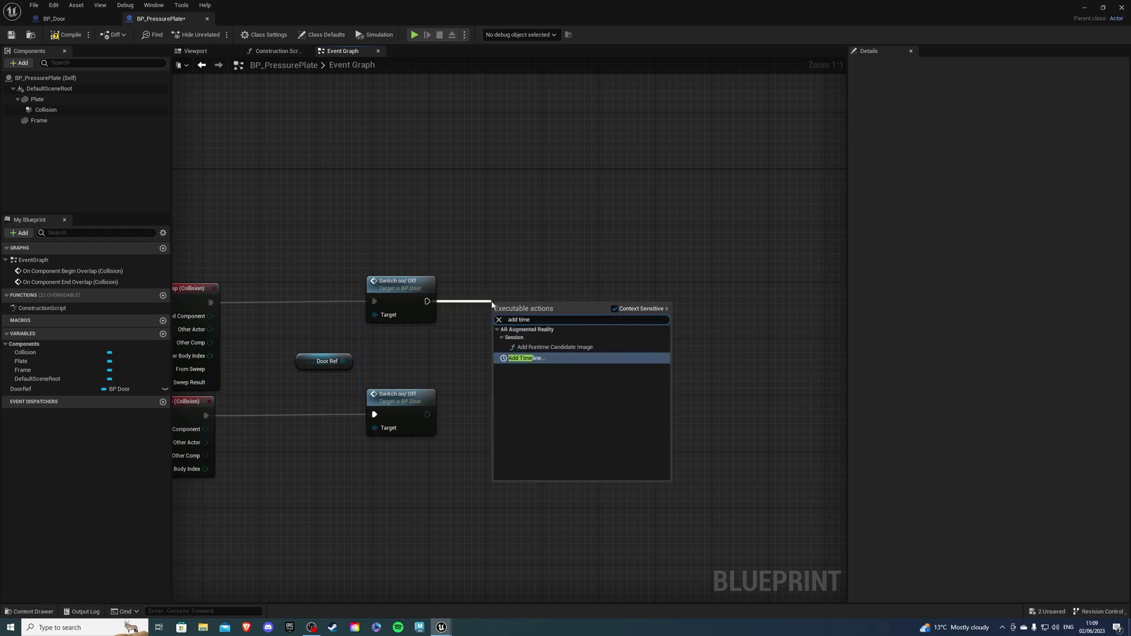
{"action": "key", "text": "Return"}
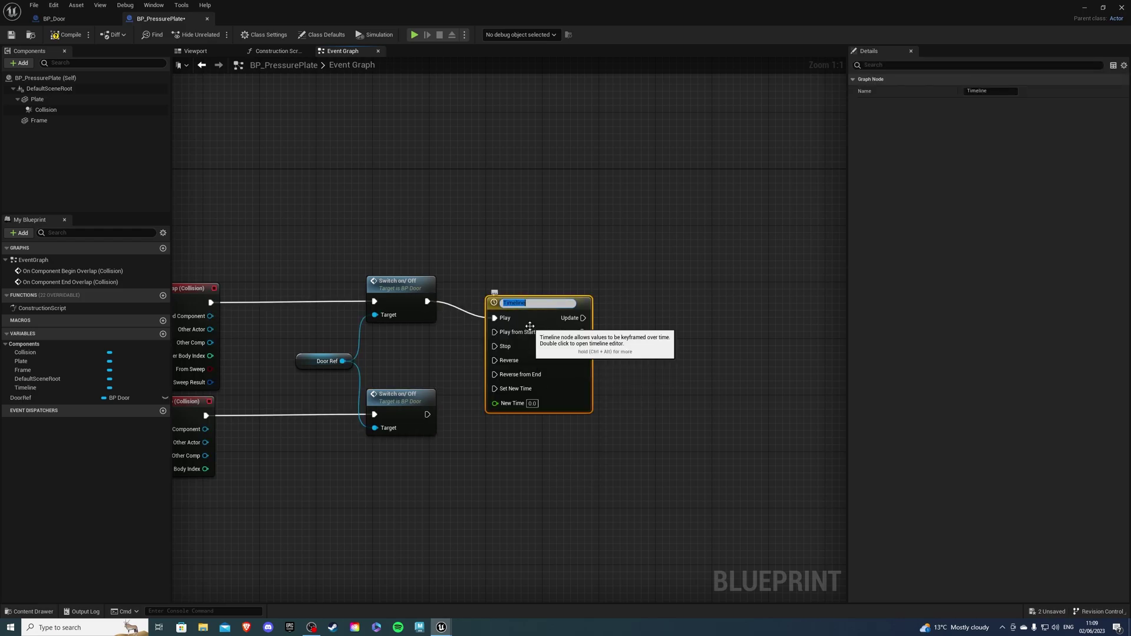
{"action": "type", "text": "Plate Timeline"}
{"action": "key", "text": "Return"}
Step: Align Plate Timeline with the calls and connect the end-overlap Switch on/ Off call to its Reverse input
{"action": "left_click_drag", "start_coordinate": [549, 314], "coordinate": [587, 303]}
{"action": "right_click_drag", "start_coordinate": [470, 412], "coordinate": [553, 392]}
{"action": "left_click_drag", "start_coordinate": [510, 392], "coordinate": [613, 327]}
{"action": "right_click_drag", "start_coordinate": [565, 448], "coordinate": [427, 480]}
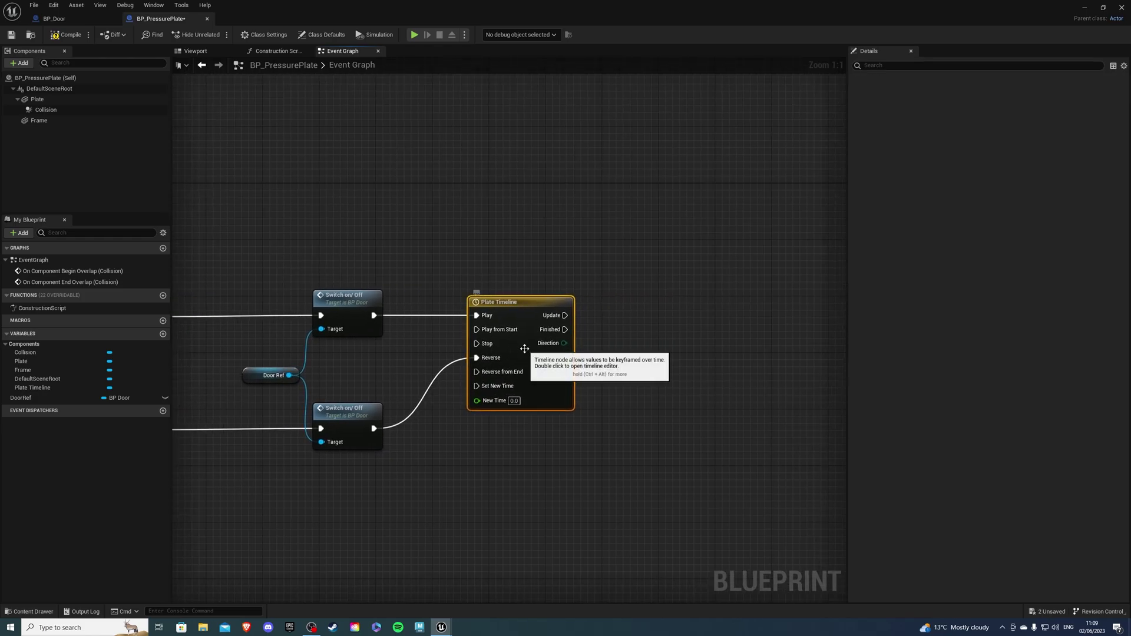
Step: Add a float track to Plate Timeline with its first key at time 0 and value 0
{"action": "double_click", "coordinate": [505, 341]}
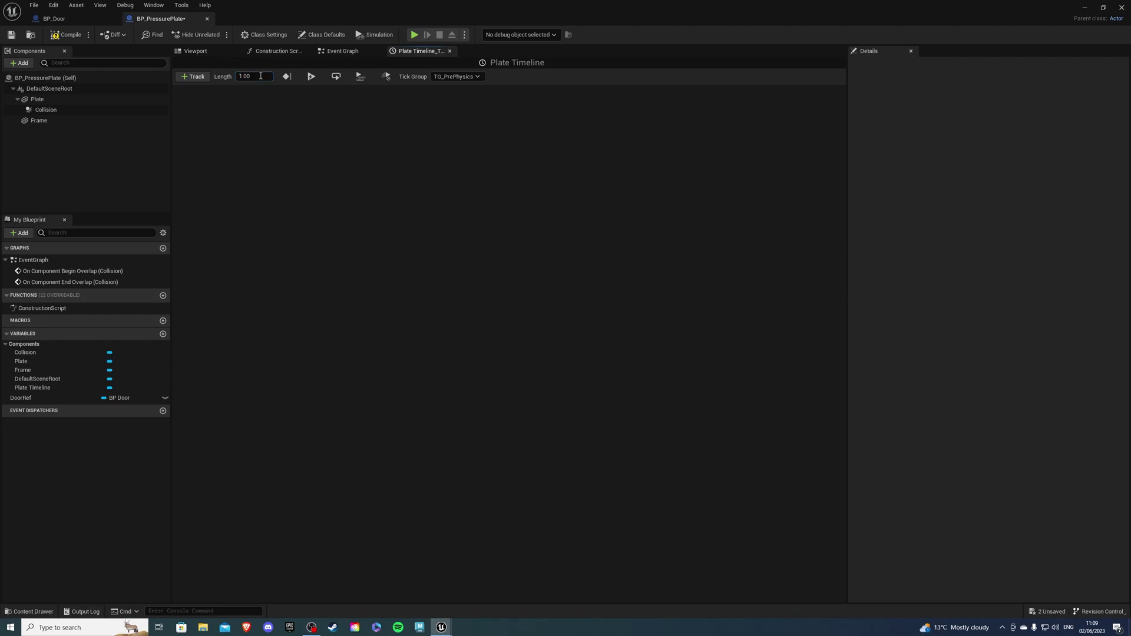
{"action": "left_click", "coordinate": [196, 77]}
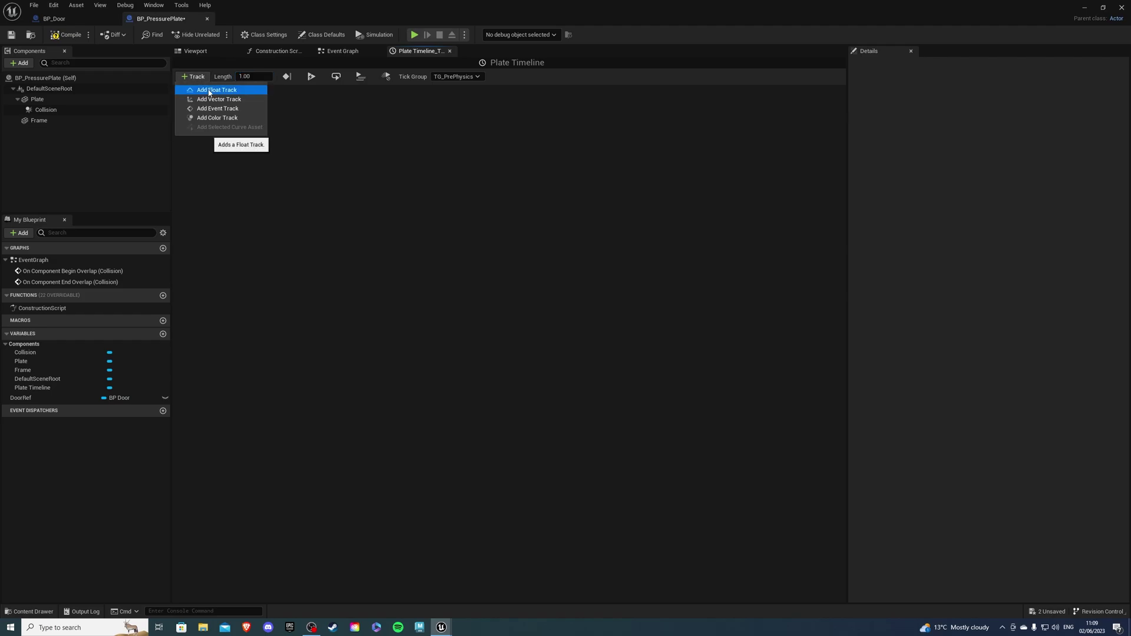
{"action": "left_click", "coordinate": [219, 100]}
{"action": "right_click", "coordinate": [297, 141]}
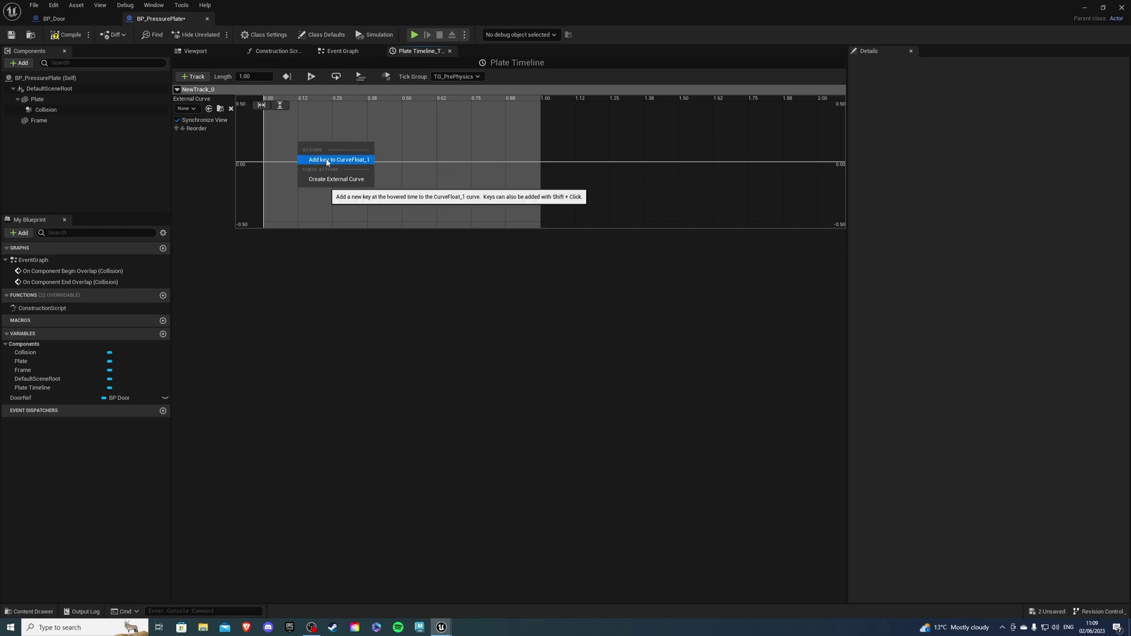
{"action": "left_click", "coordinate": [327, 159]}
{"action": "left_click", "coordinate": [321, 105]}
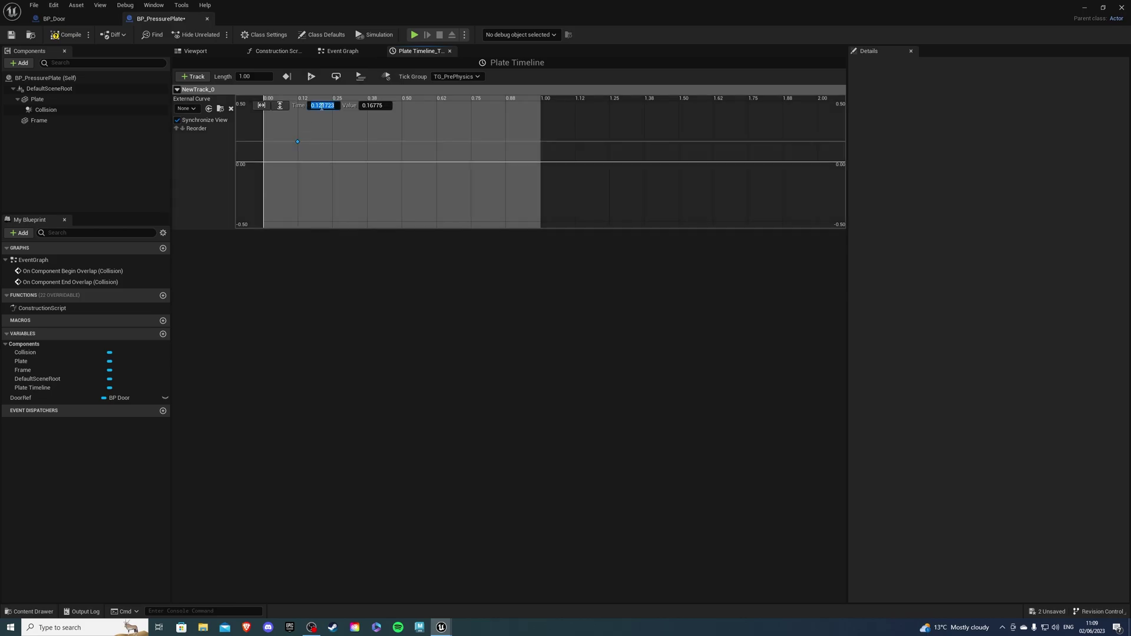
{"action": "type", "text": "0"}
{"action": "key", "text": "Tab"}
{"action": "type", "text": "0"}
{"action": "key", "text": "Return"}
Step: Add a second key at time 1.0 with value 1.0 to the float track and save the blueprint
{"action": "right_click", "coordinate": [382, 142]}
{"action": "left_click", "coordinate": [401, 161]}
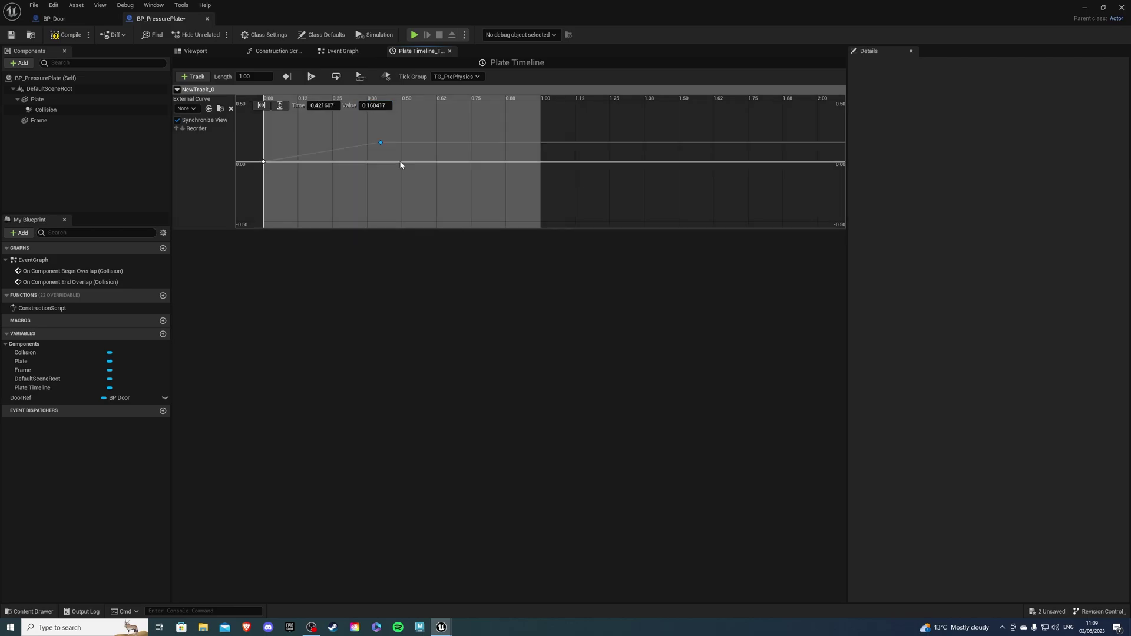
{"action": "left_click", "coordinate": [320, 106]}
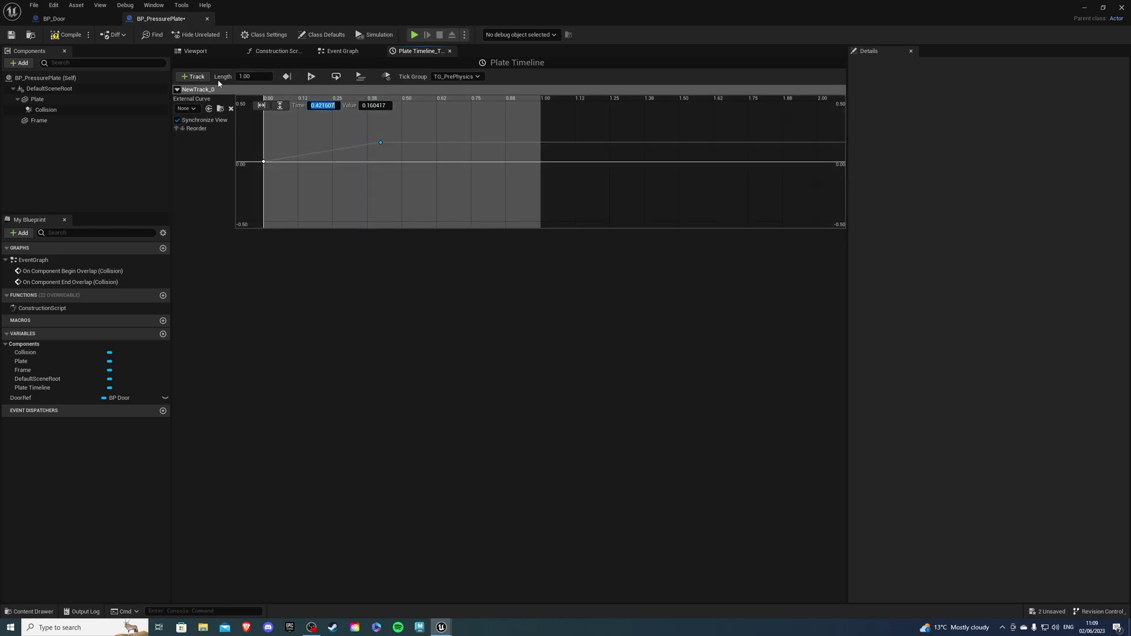
{"action": "type", "text": "1.0"}
{"action": "key", "text": "Return"}
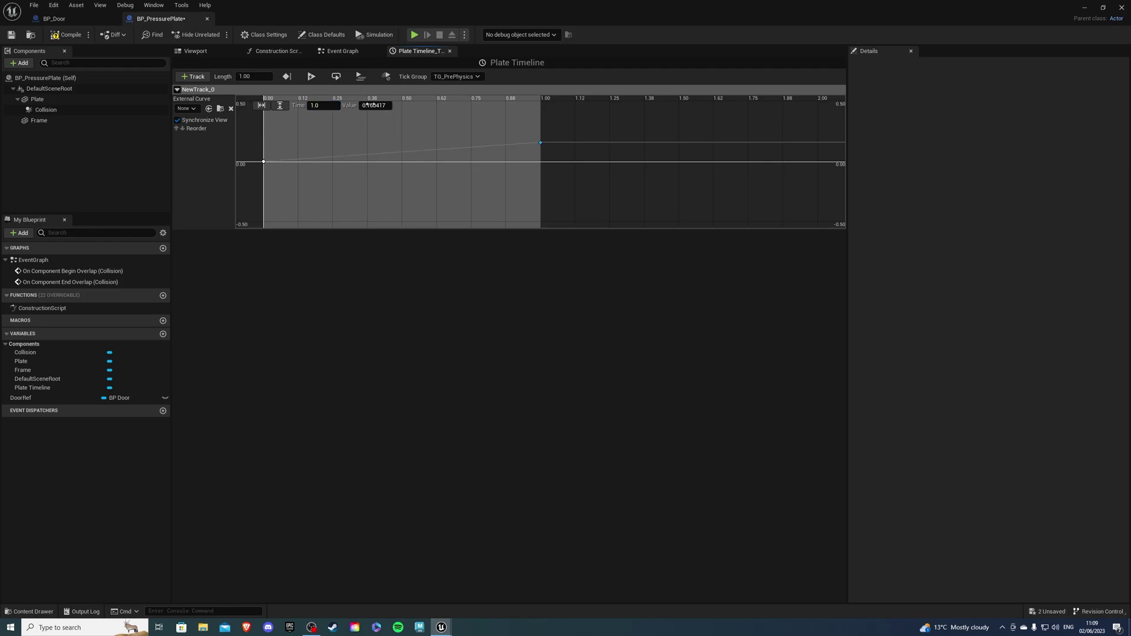
{"action": "left_click", "coordinate": [371, 105]}
{"action": "type", "text": "1"}
{"action": "key", "text": "Return"}
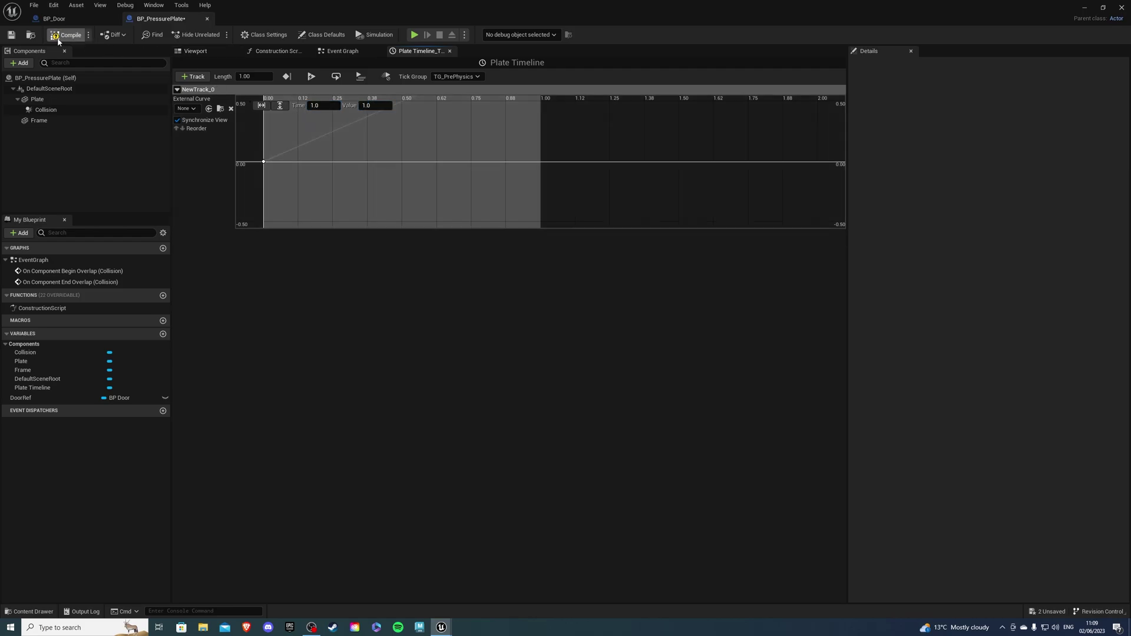
{"action": "left_click", "coordinate": [11, 35]}
Step: Add a float Lerp node to the Event Graph and connect the timeline's New Track 0 output to its Alpha
{"action": "left_click", "coordinate": [341, 50]}
{"action": "right_click_drag", "start_coordinate": [537, 230], "coordinate": [373, 151]}
{"action": "left_click_drag", "start_coordinate": [408, 279], "coordinate": [466, 287]}
{"action": "type", "text": "lerp"}
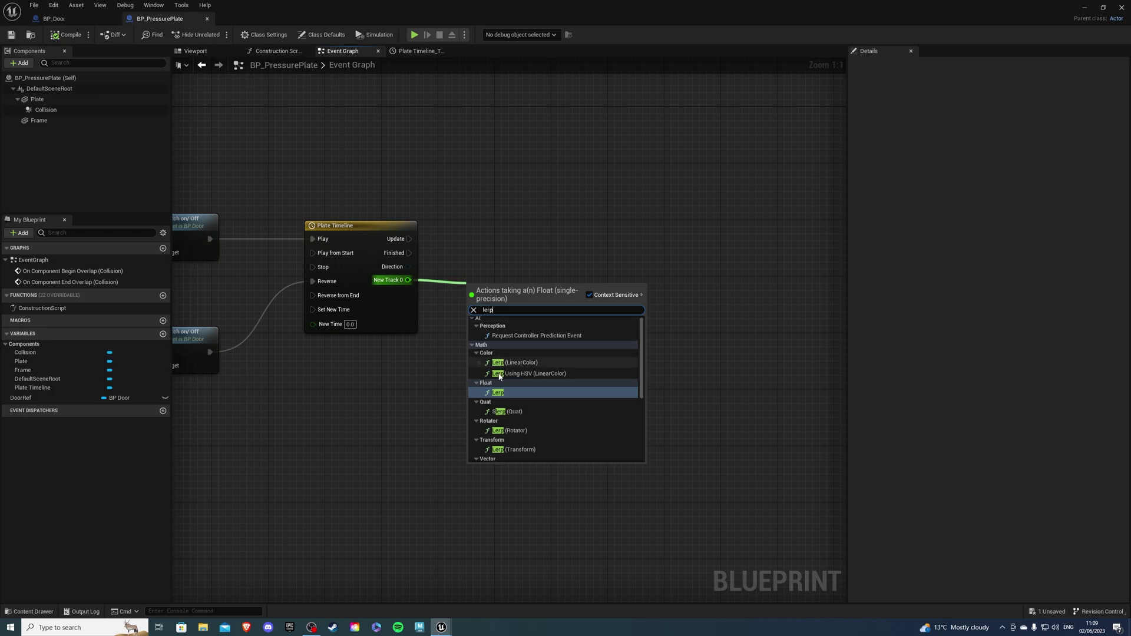
{"action": "left_click", "coordinate": [501, 387]}
{"action": "left_click", "coordinate": [435, 293]}
{"action": "left_click", "coordinate": [436, 288], "text": "alt"}
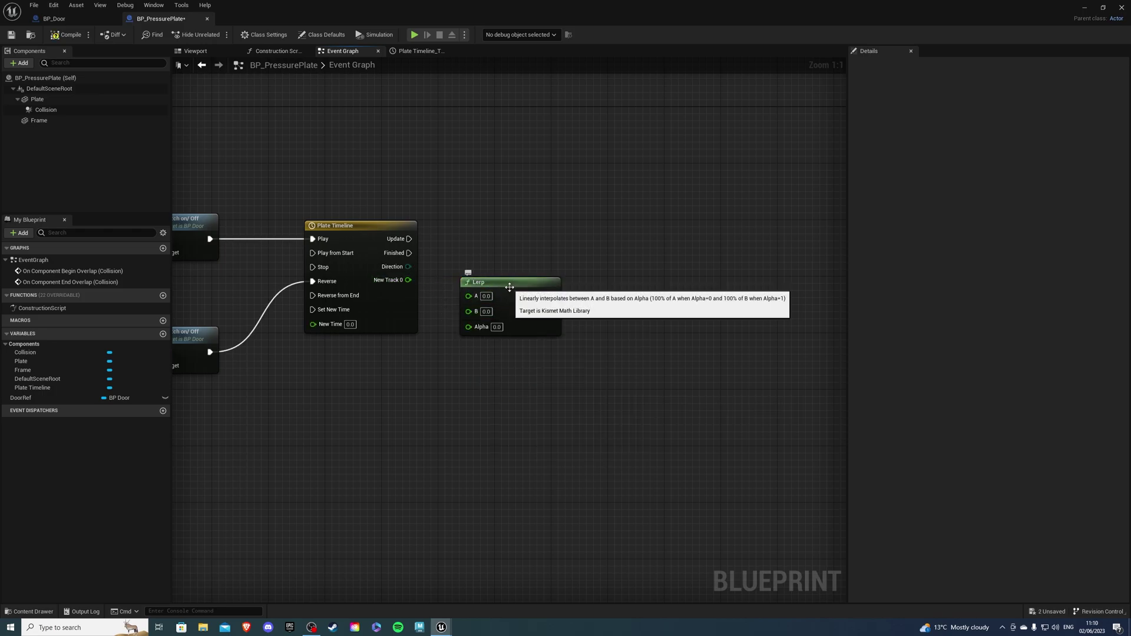
{"action": "left_click_drag", "start_coordinate": [509, 287], "coordinate": [516, 266]}
{"action": "left_click_drag", "start_coordinate": [408, 280], "coordinate": [476, 304]}
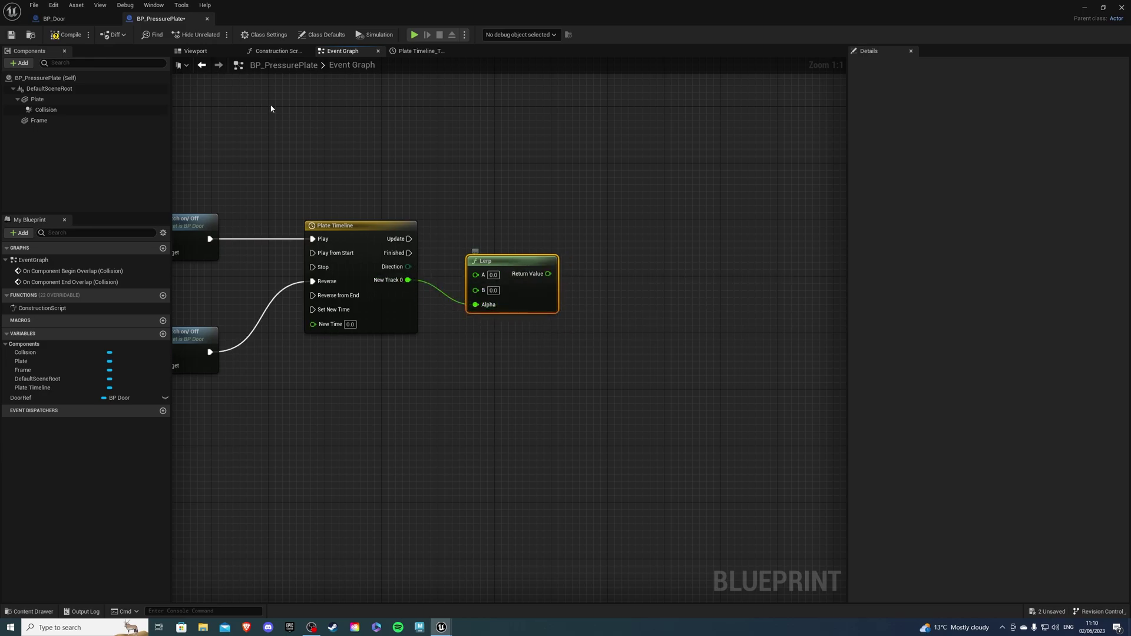
Step: Check the plate's vertical travel in the blueprint viewport and set the Lerp node's B value to -5.0
{"action": "left_click", "coordinate": [195, 51]}
{"action": "left_click", "coordinate": [464, 326]}
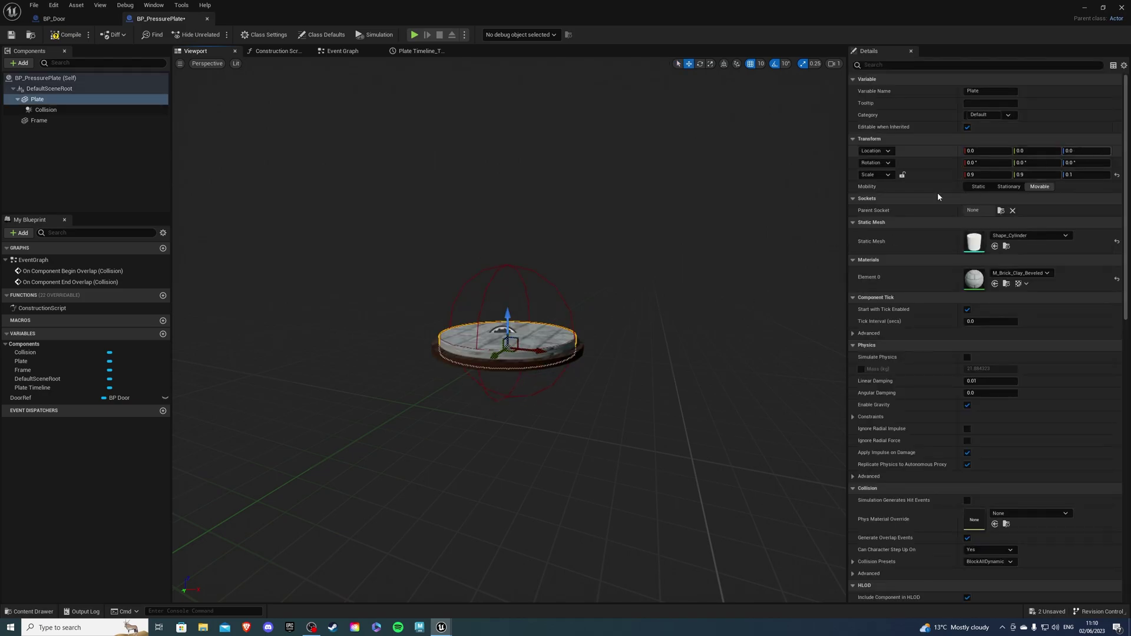
{"action": "mouse_move", "coordinate": [507, 317]}
{"action": "left_mouse_down"}
{"action": "mouse_move", "coordinate": [508, 329]}
{"action": "mouse_move", "coordinate": [507, 317]}
{"action": "left_mouse_up"}
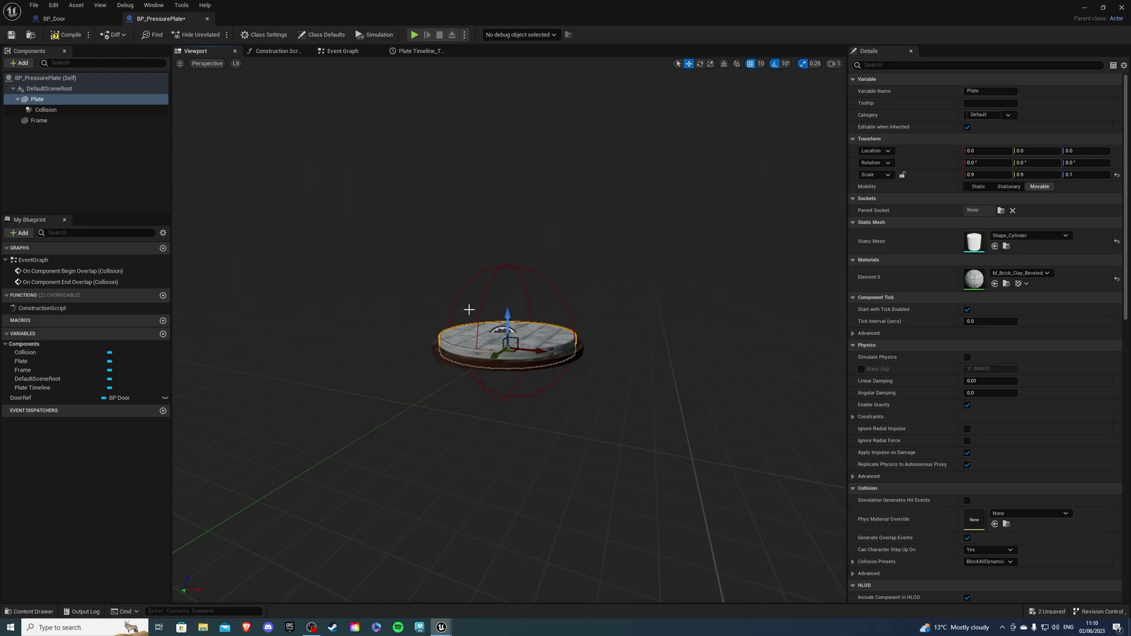
{"action": "left_click", "coordinate": [344, 51]}
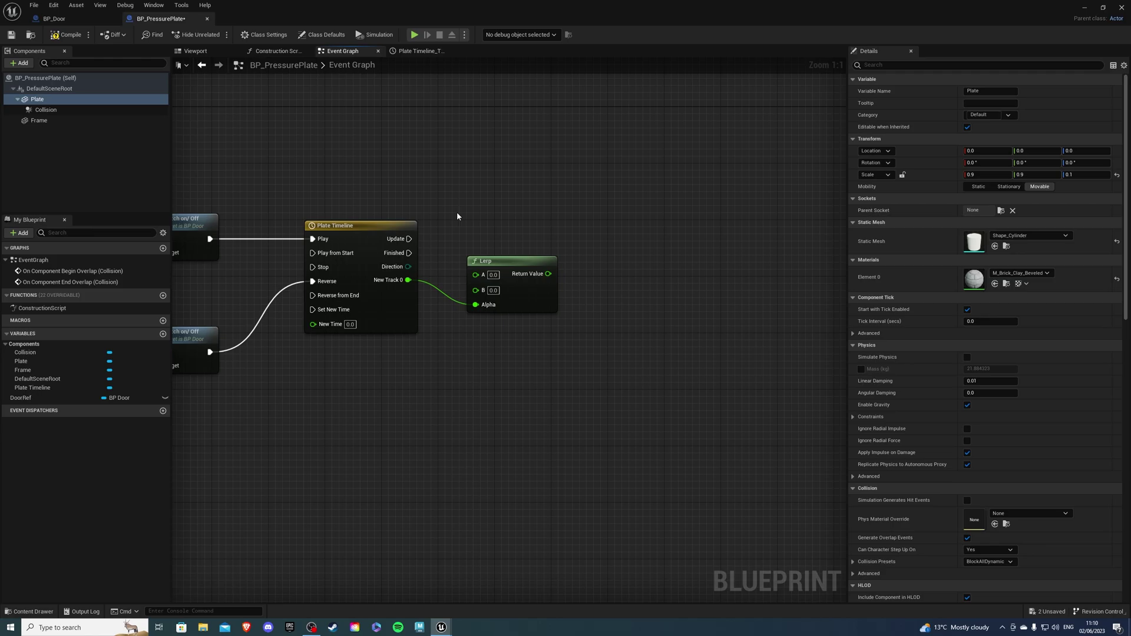
{"action": "left_click", "coordinate": [493, 290]}
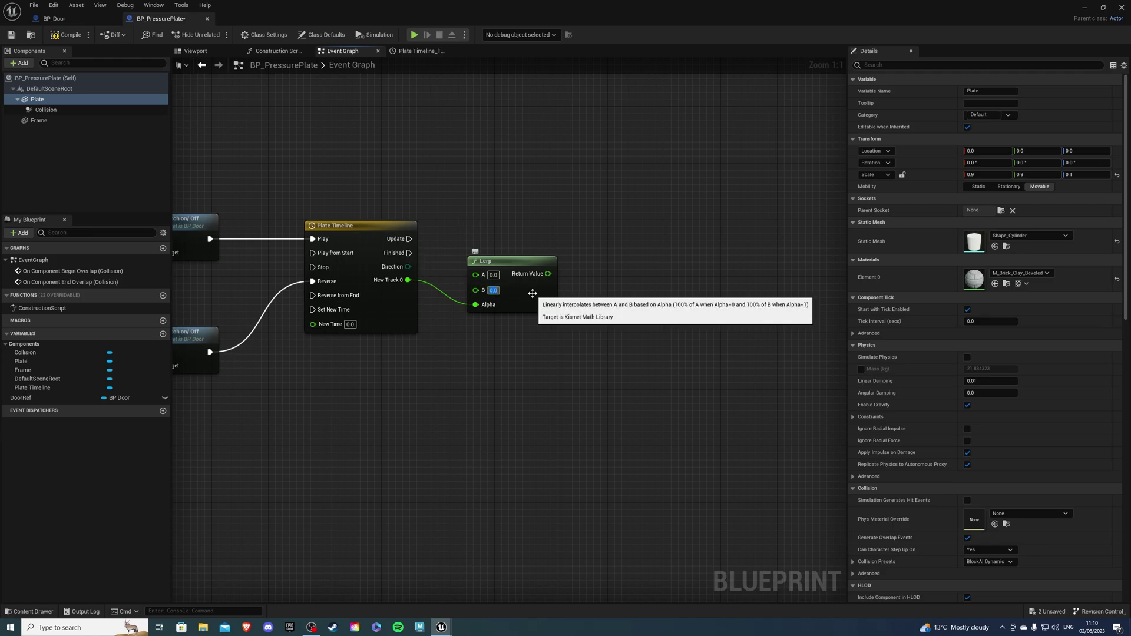
{"action": "key", "text": "Return"}
Step: Add a Set Relative Location node targeting the Plate component and split its New Location into X, Y and Z
{"action": "right_click_drag", "start_coordinate": [538, 248], "coordinate": [467, 284]}
{"action": "left_click_drag", "start_coordinate": [39, 103], "coordinate": [575, 259]}
{"action": "type", "text": "set relati"}
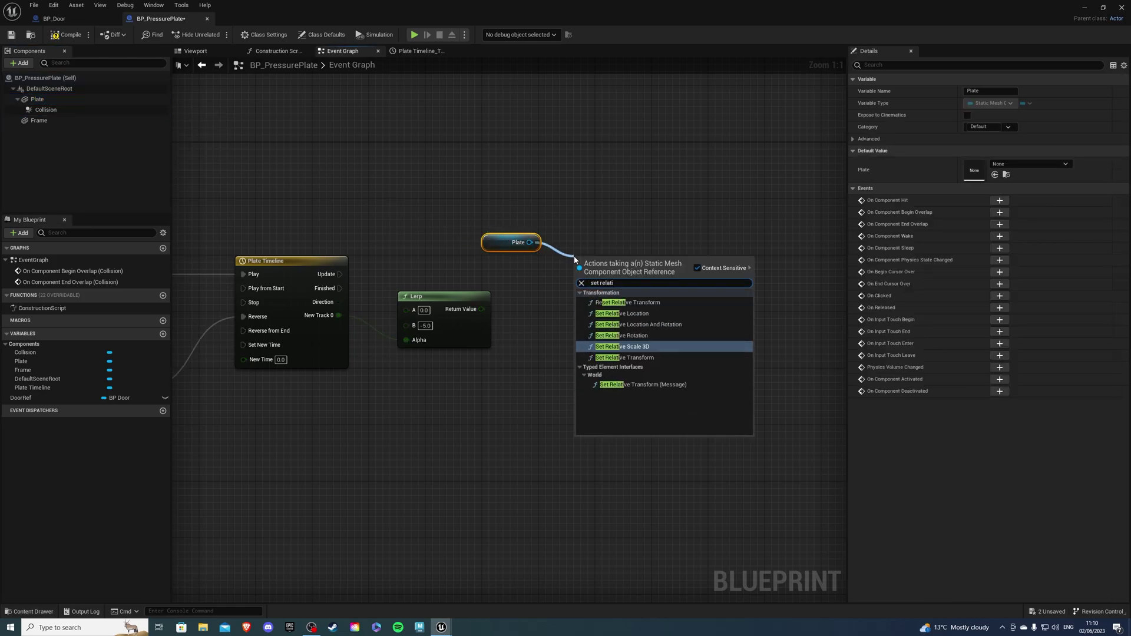
{"action": "left_click", "coordinate": [622, 313]}
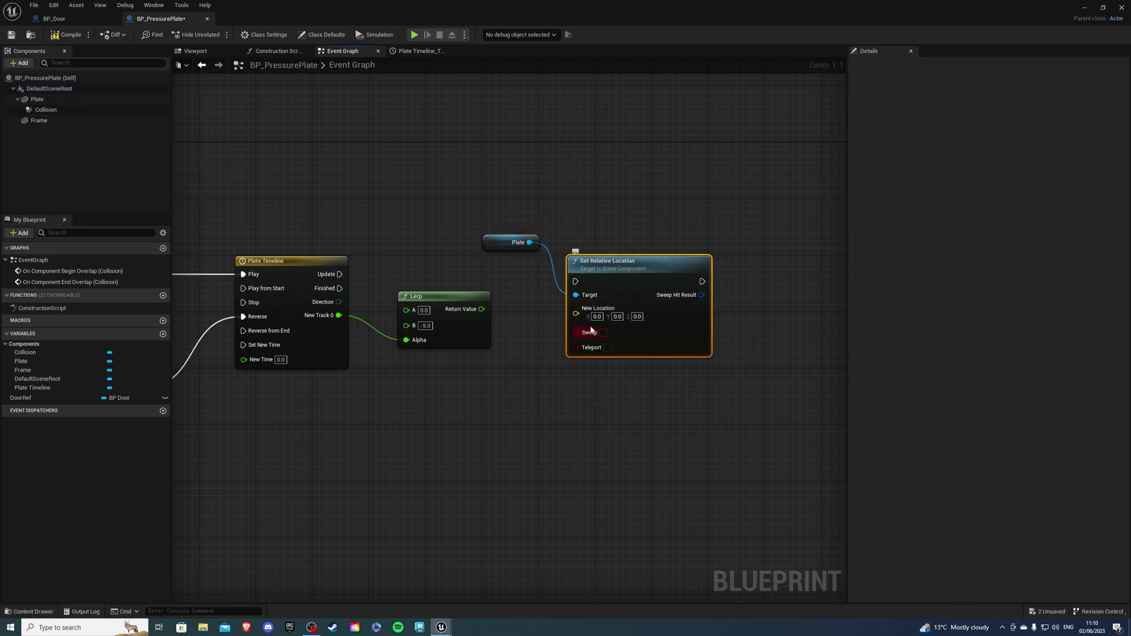
{"action": "right_click", "coordinate": [581, 319]}
{"action": "left_click", "coordinate": [619, 330]}
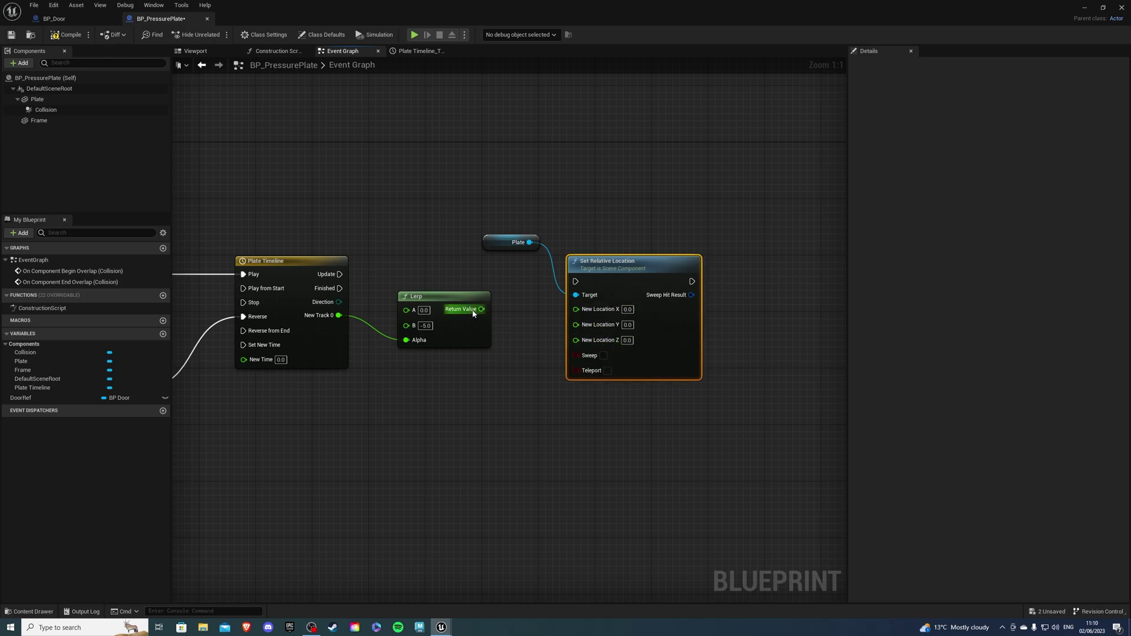
Step: Connect the Lerp result to New Location Z and the timeline's Update to Set Relative Location, straightening the connection
{"action": "left_click_drag", "start_coordinate": [481, 308], "coordinate": [577, 344]}
{"action": "left_click_drag", "start_coordinate": [339, 274], "coordinate": [576, 281]}
{"action": "key", "text": "q"}
{"action": "left_click", "coordinate": [438, 260]}
{"action": "right_click_drag", "start_coordinate": [439, 259], "coordinate": [634, 232]}
{"action": "scroll", "coordinate": [634, 236], "scroll_direction": "down", "scroll_amount": 3}
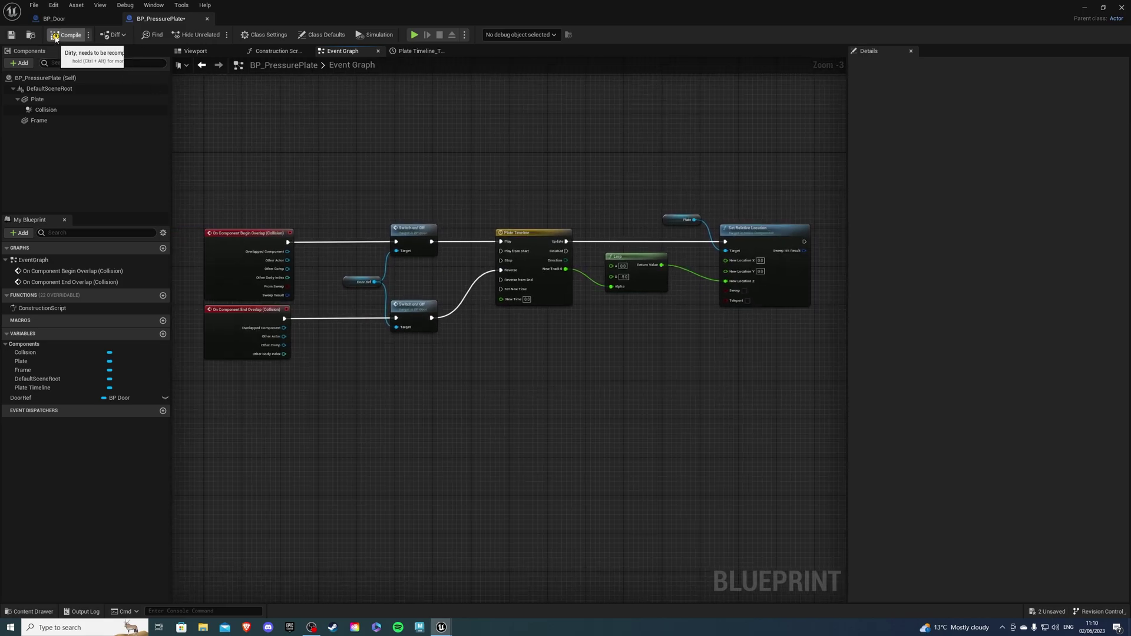
Step: Compile and save BP_PressurePlate, and place an instance of it on the level floor near the Player Start
{"action": "left_click", "coordinate": [12, 35]}
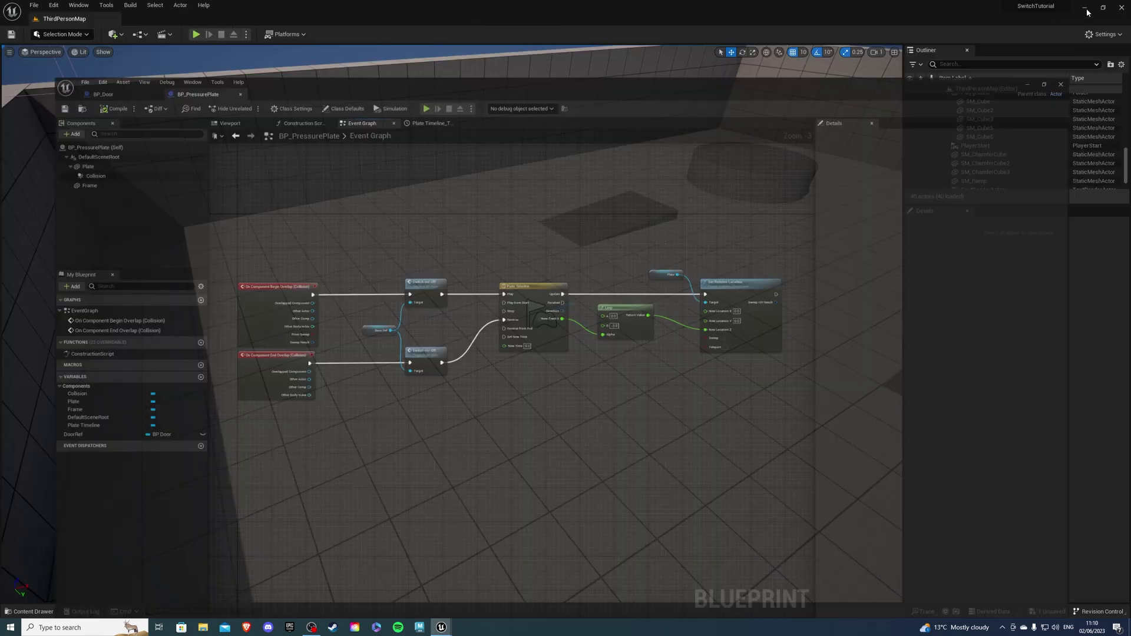
{"action": "key", "text": "ctrl+space"}
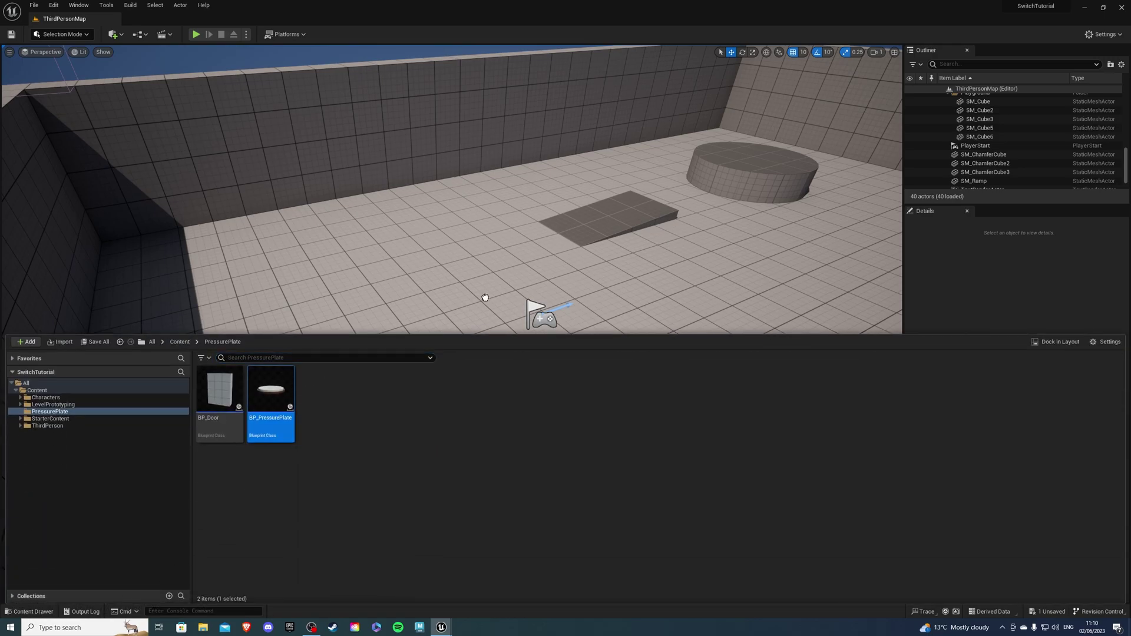
{"action": "left_click_drag", "start_coordinate": [485, 298], "coordinate": [525, 335]}
Step: Make BP_PressurePlate's DoorRef variable Instance Editable, and compile and save the blueprint
{"action": "mouse_move", "coordinate": [441, 631]}
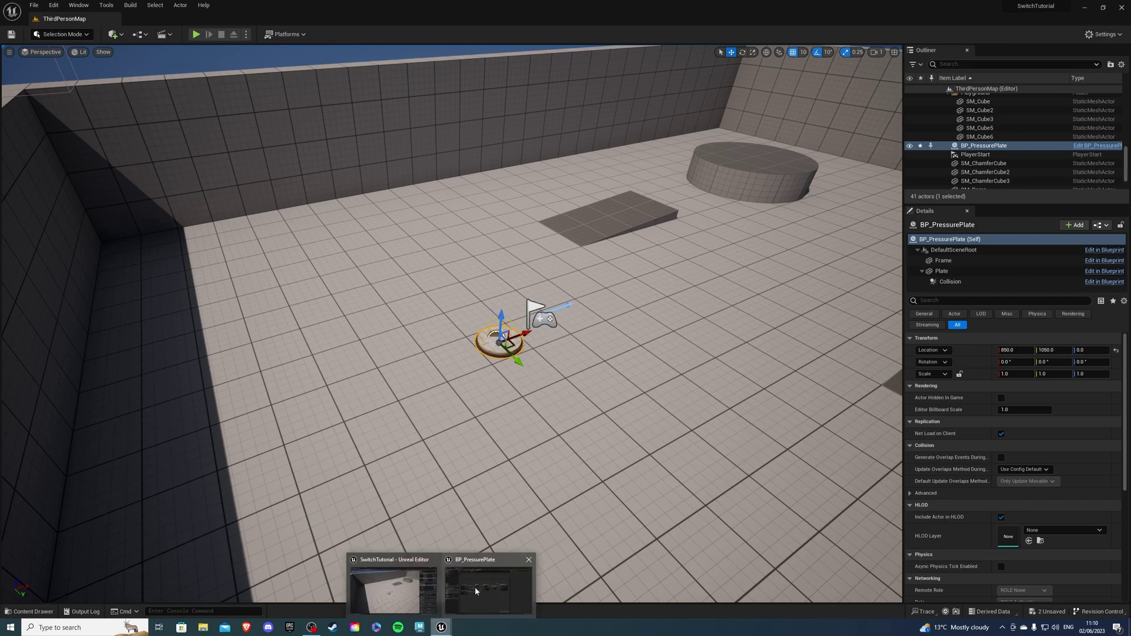
{"action": "left_click", "coordinate": [475, 587]}
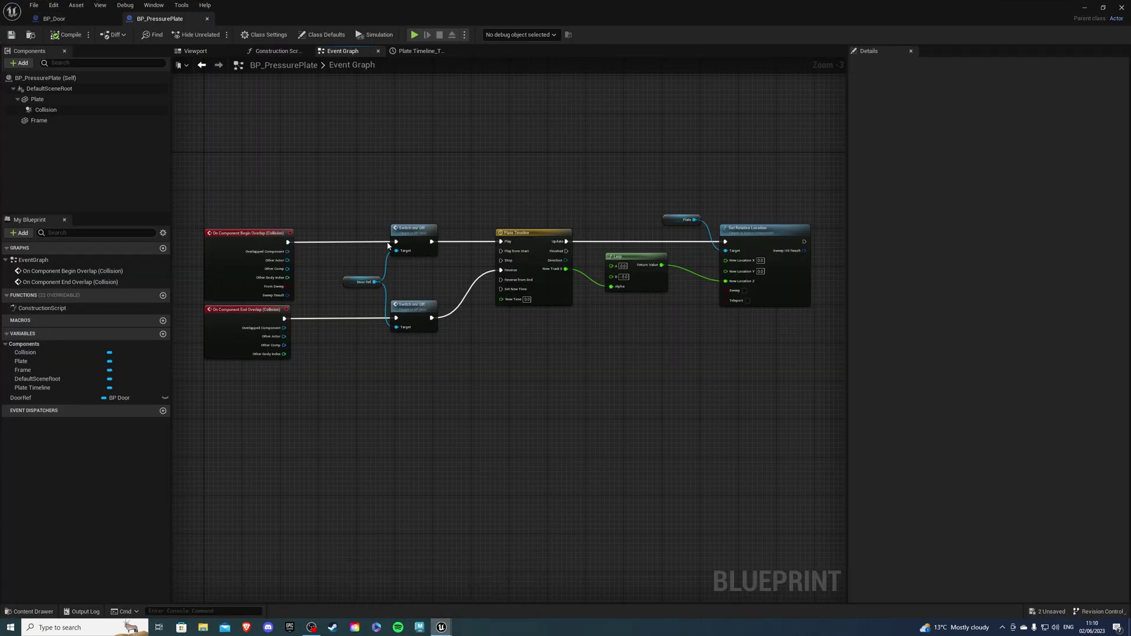
{"action": "left_click", "coordinate": [349, 281]}
{"action": "scroll", "coordinate": [348, 283], "scroll_direction": "up", "scroll_amount": 3}
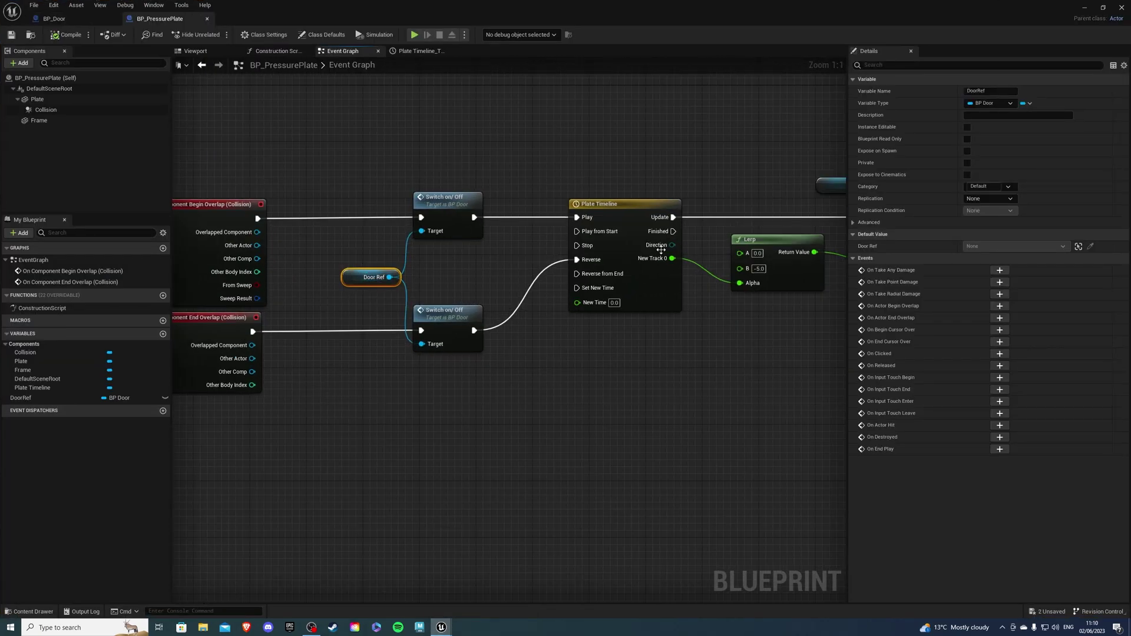
{"action": "left_click", "coordinate": [967, 127]}
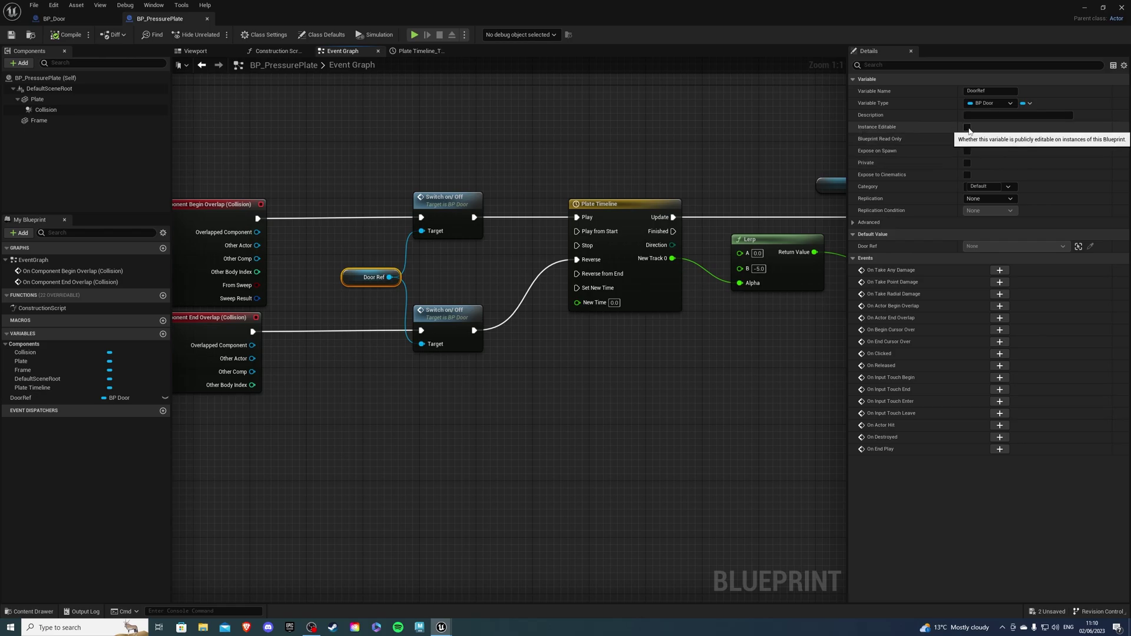
{"action": "left_click", "coordinate": [51, 37]}
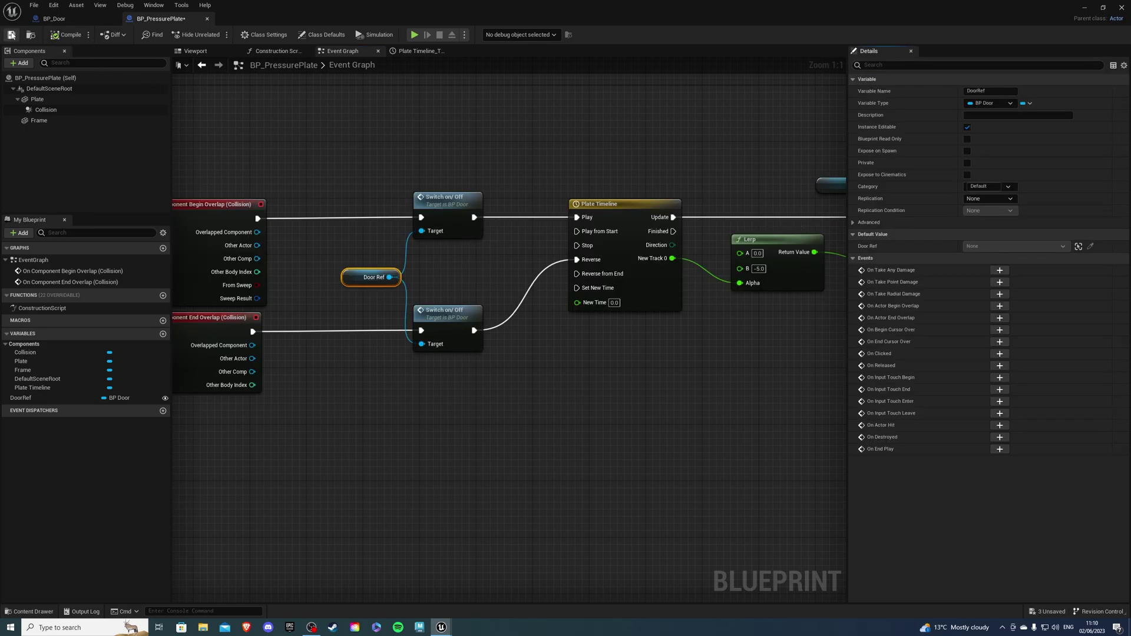
Step: Place a BP_Door instance in the level at X 600, Y 600, Z 0
{"action": "left_click", "coordinate": [1085, 11]}
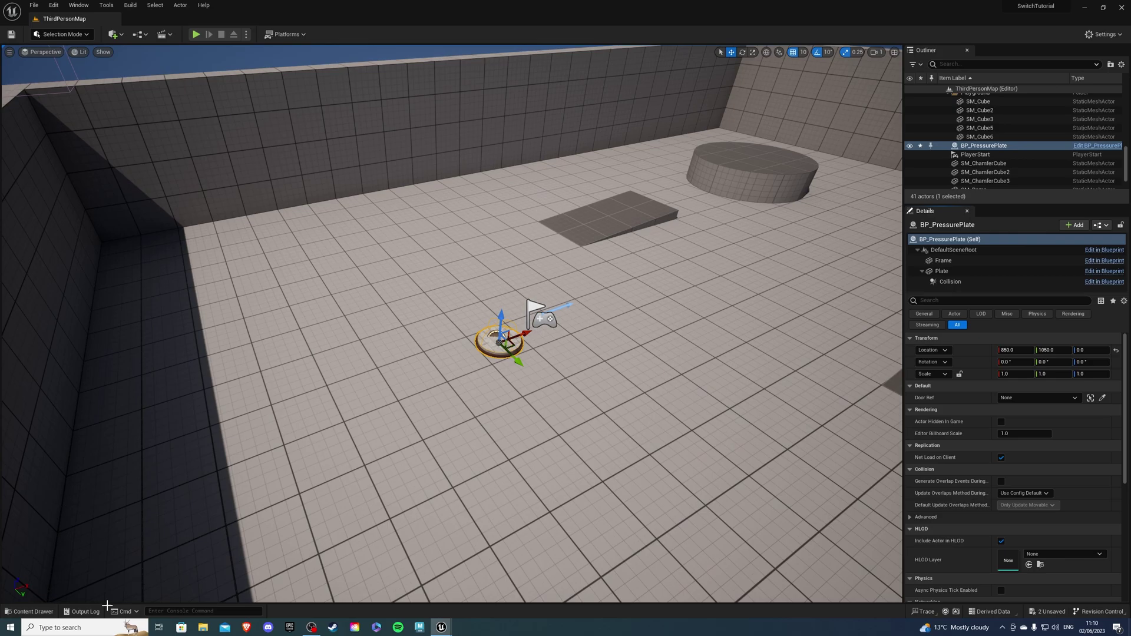
{"action": "left_click", "coordinate": [33, 611]}
{"action": "left_click_drag", "start_coordinate": [226, 407], "coordinate": [318, 276]}
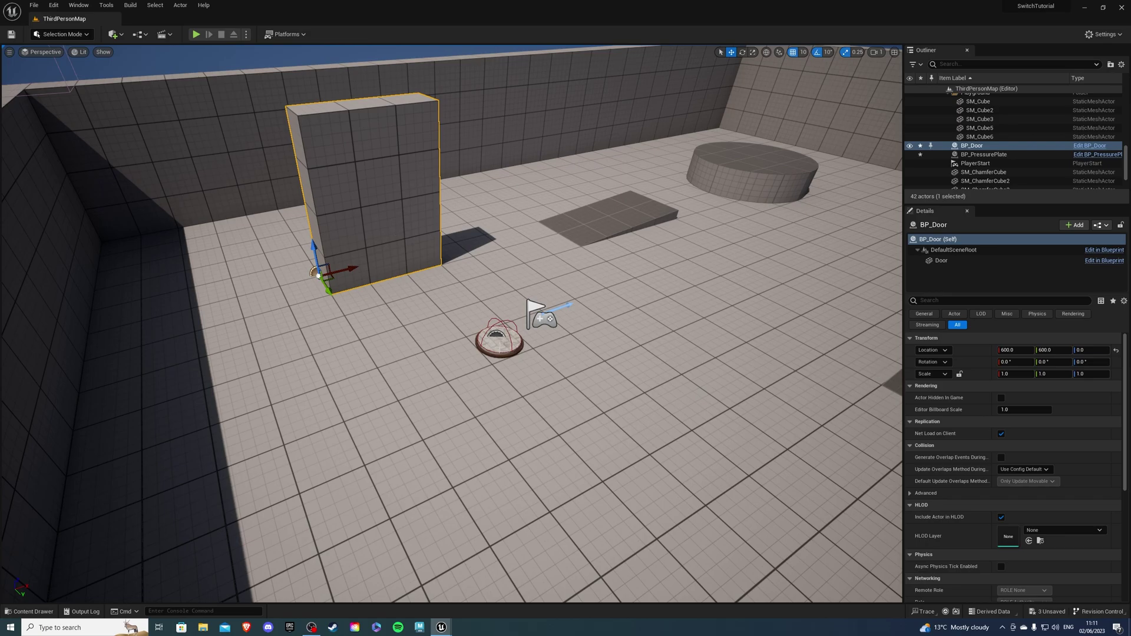
Step: Assign the placed BP_Door as the Door Ref of the pressure plate in the level
{"action": "left_click", "coordinate": [500, 346]}
{"action": "left_click", "coordinate": [1013, 400]}
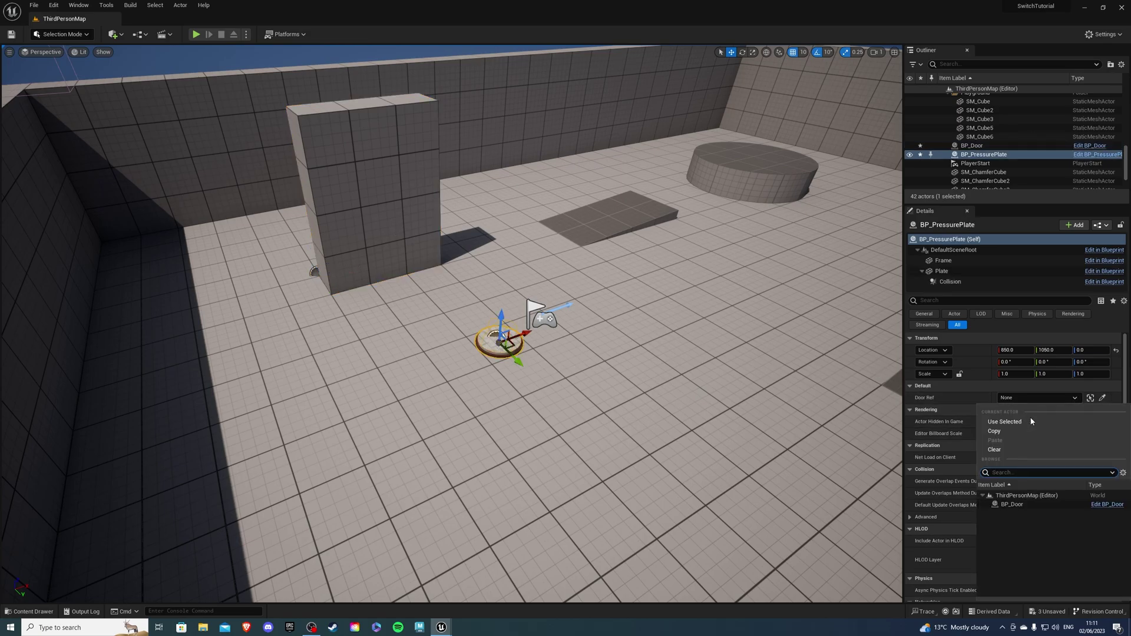
{"action": "left_click", "coordinate": [1012, 505]}
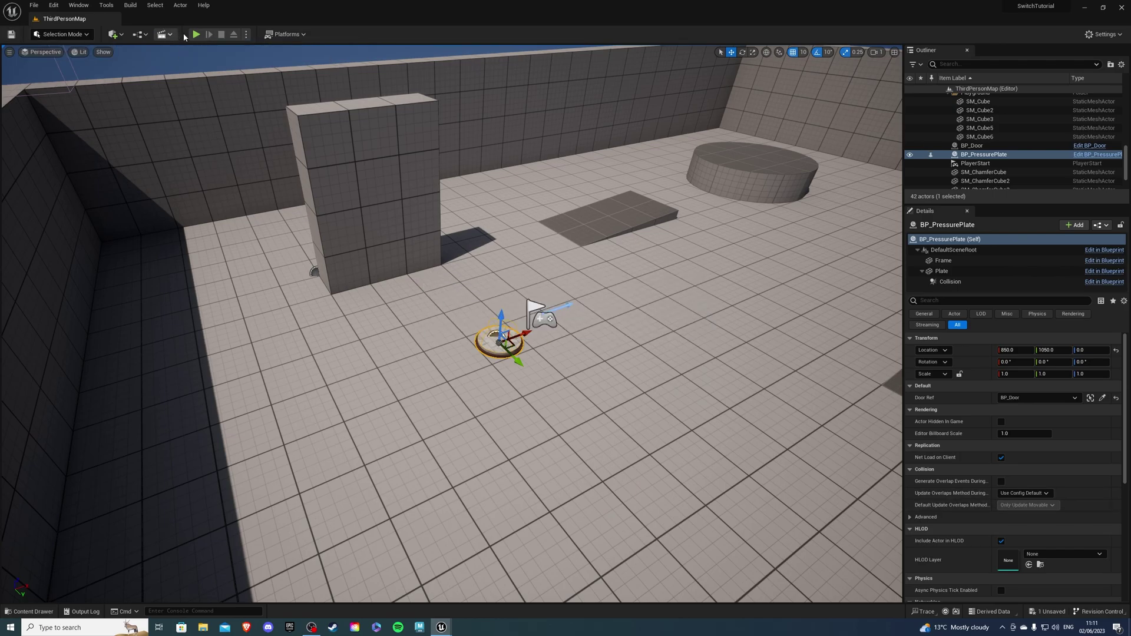
Step: Play the level and move the character on and off the pressure plate to test the door, ending the play session
{"action": "key", "text": "alt+p"}
{"action": "key", "text": "w"}
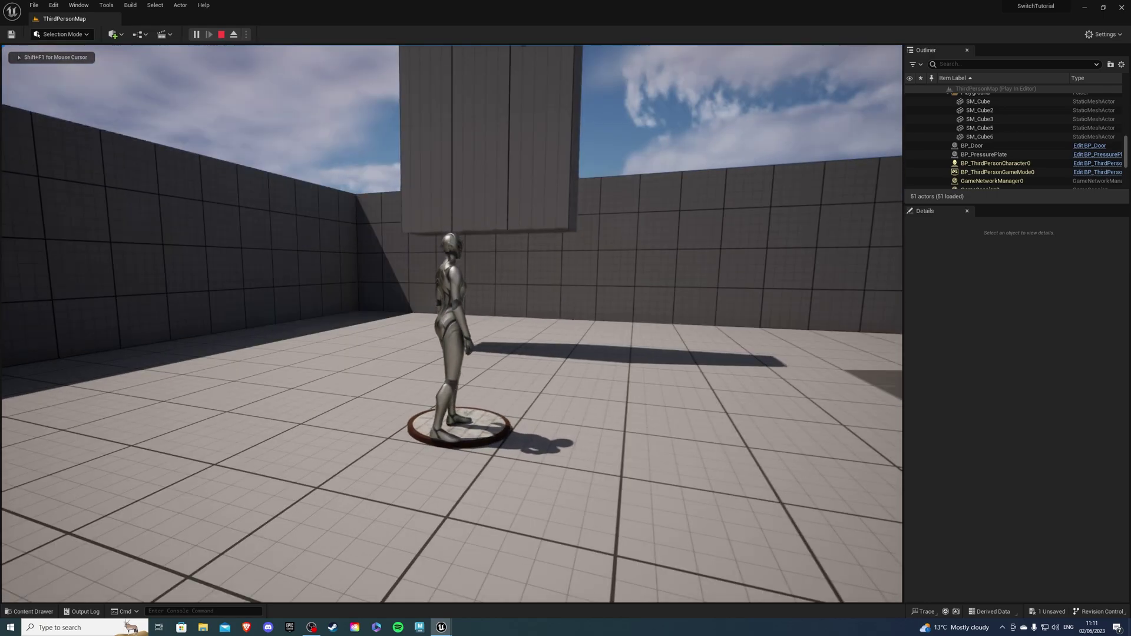
{"action": "key", "text": "w"}
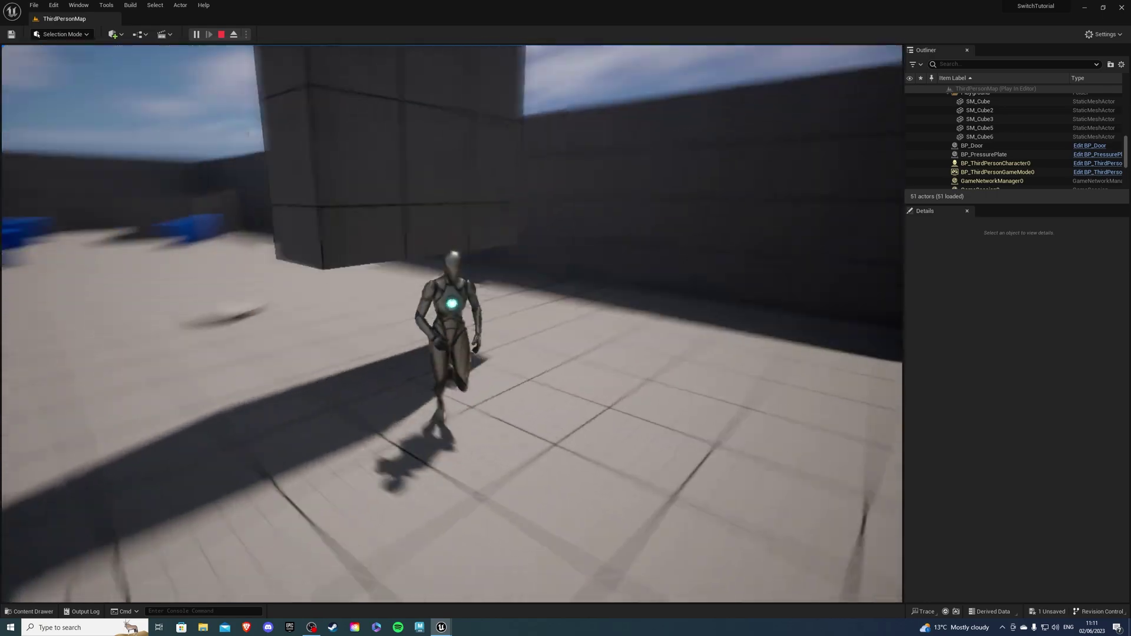
{"action": "key", "text": "Escape"}
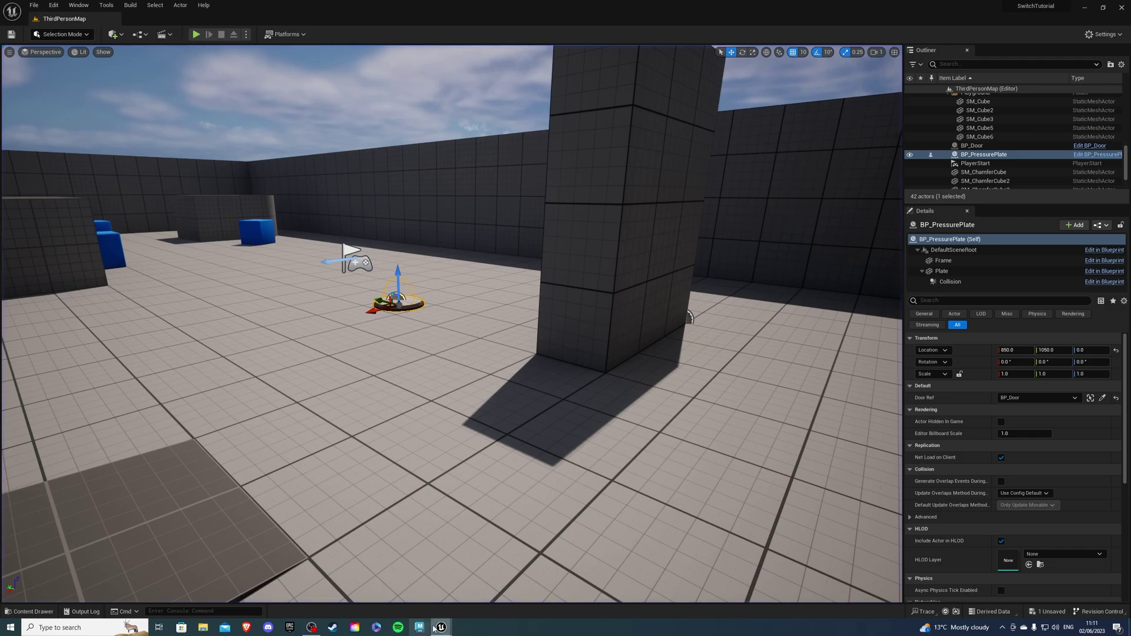
Step: In BP_PressurePlate, delete the End Overlap branch's Switch on/Off node, connect End Overlap directly to Plate Timeline's Reverse, and compile
{"action": "mouse_move", "coordinate": [442, 629]}
{"action": "left_click", "coordinate": [472, 602]}
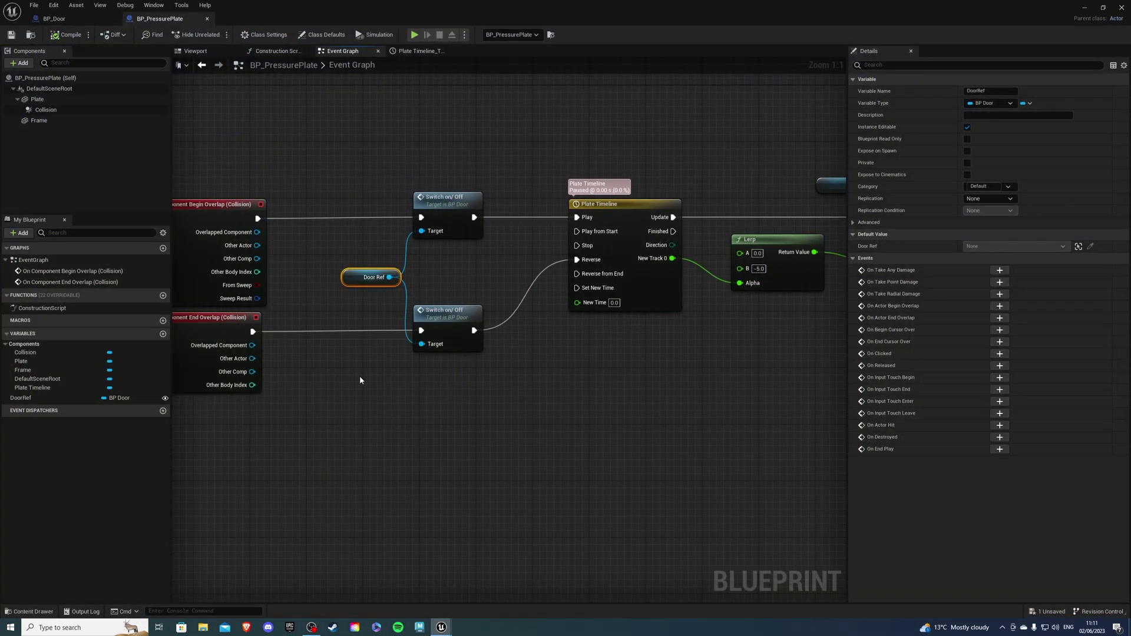
{"action": "right_click_drag", "start_coordinate": [360, 380], "coordinate": [450, 386]}
{"action": "left_click", "coordinate": [545, 330]}
{"action": "key", "text": "Delete"}
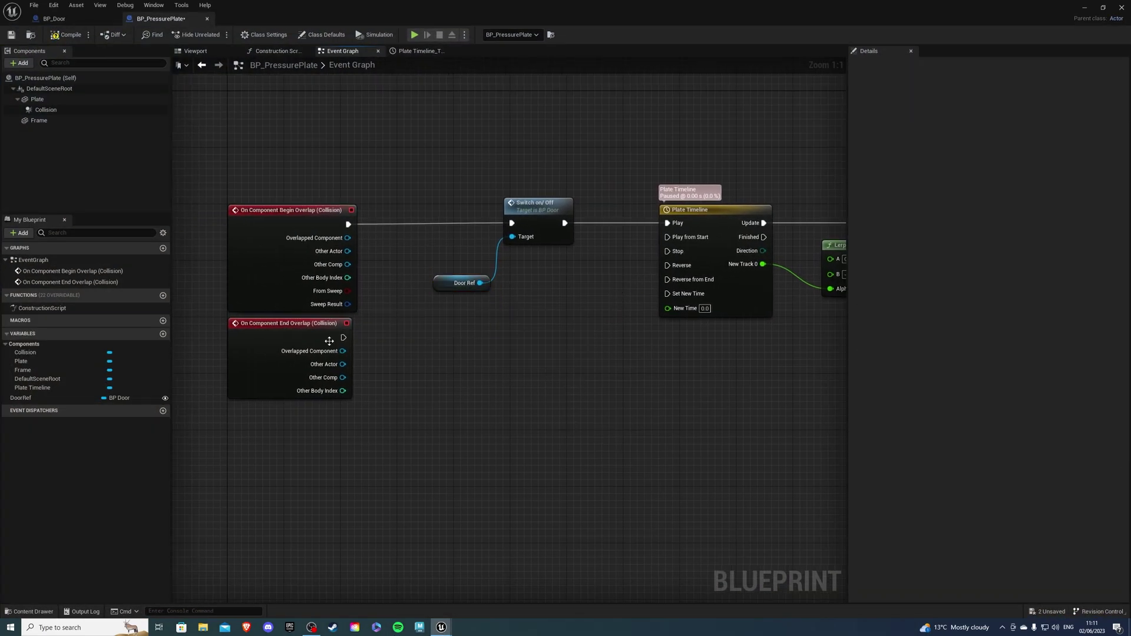
{"action": "left_click_drag", "start_coordinate": [342, 337], "coordinate": [667, 265]}
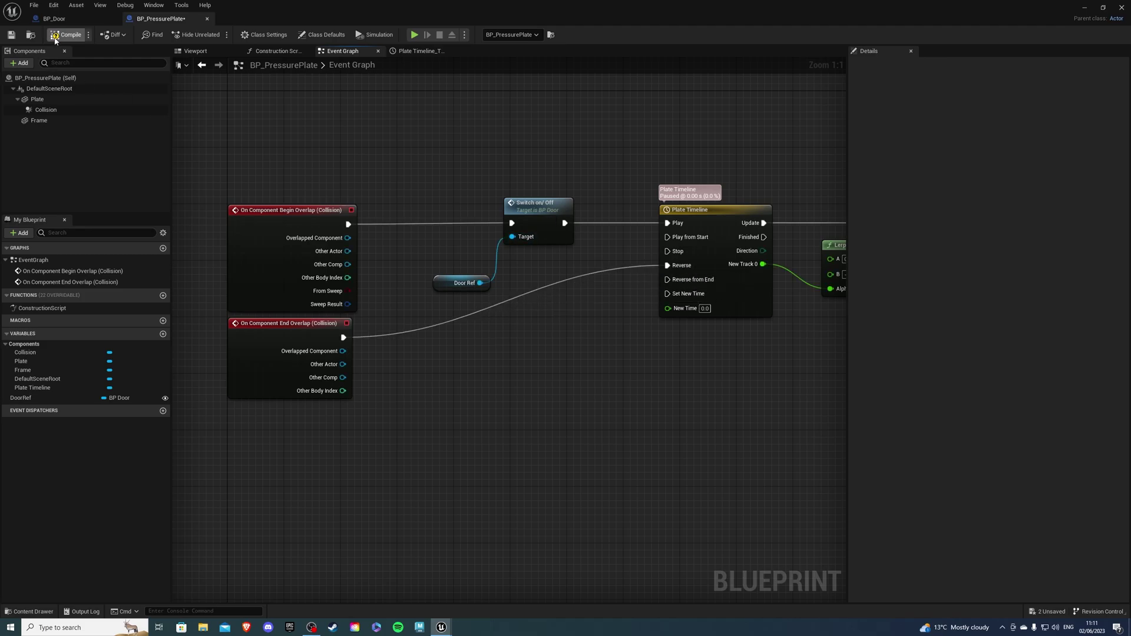
{"action": "left_click", "coordinate": [56, 36]}
Step: Play the level again and step on and off the plate repeatedly to test the door toggling and the plate's return
{"action": "left_click", "coordinate": [1084, 9]}
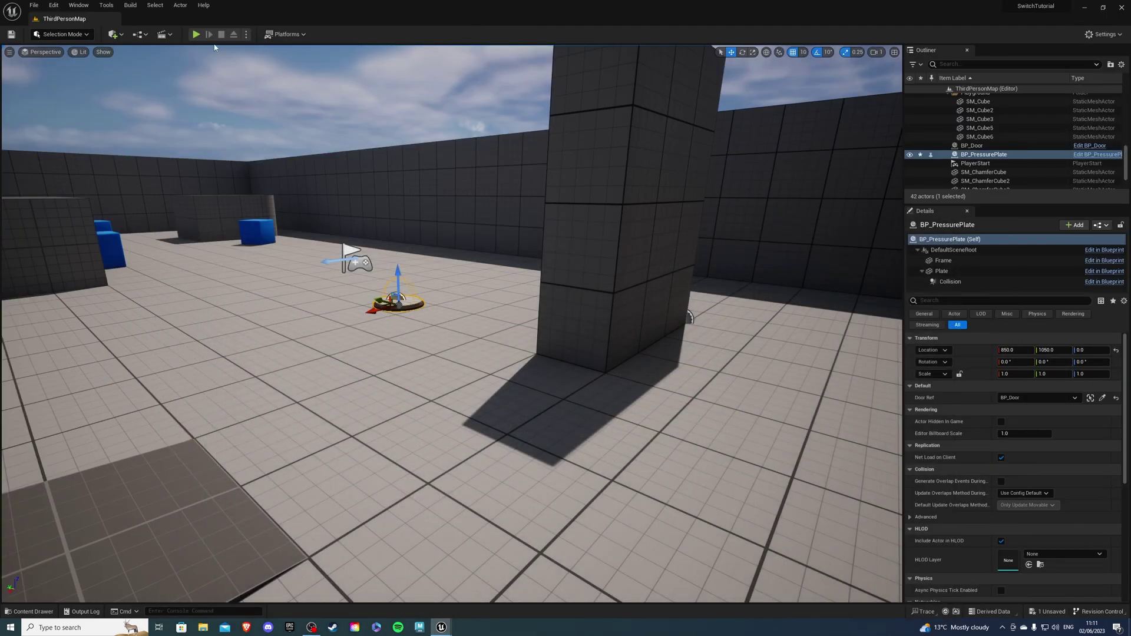
{"action": "key", "text": "alt+p"}
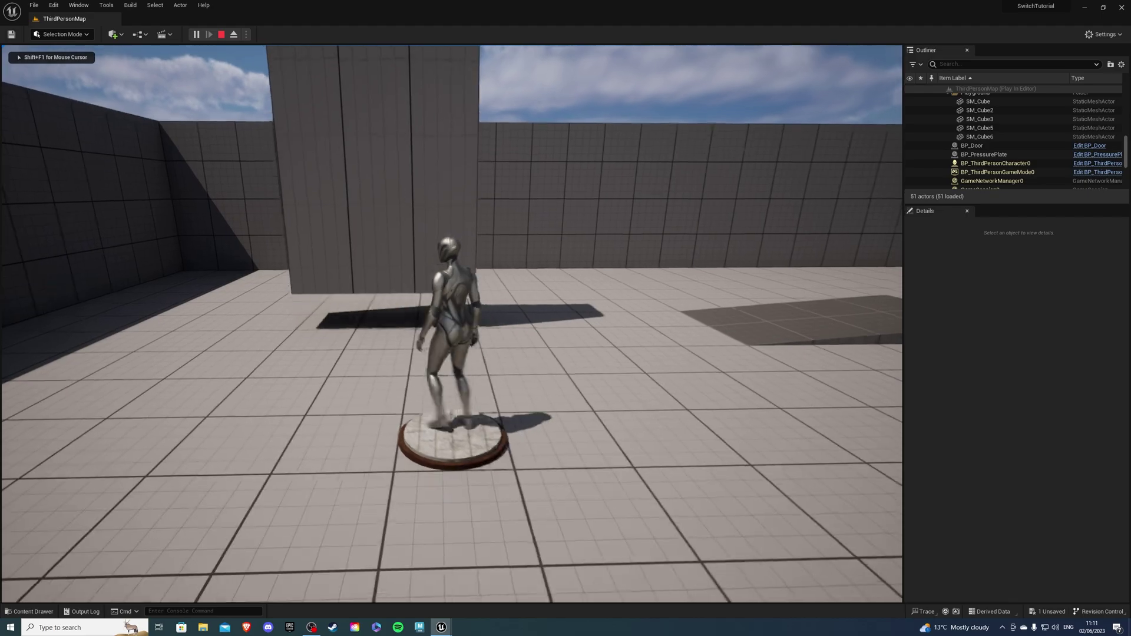
{"action": "key", "text": "a"}
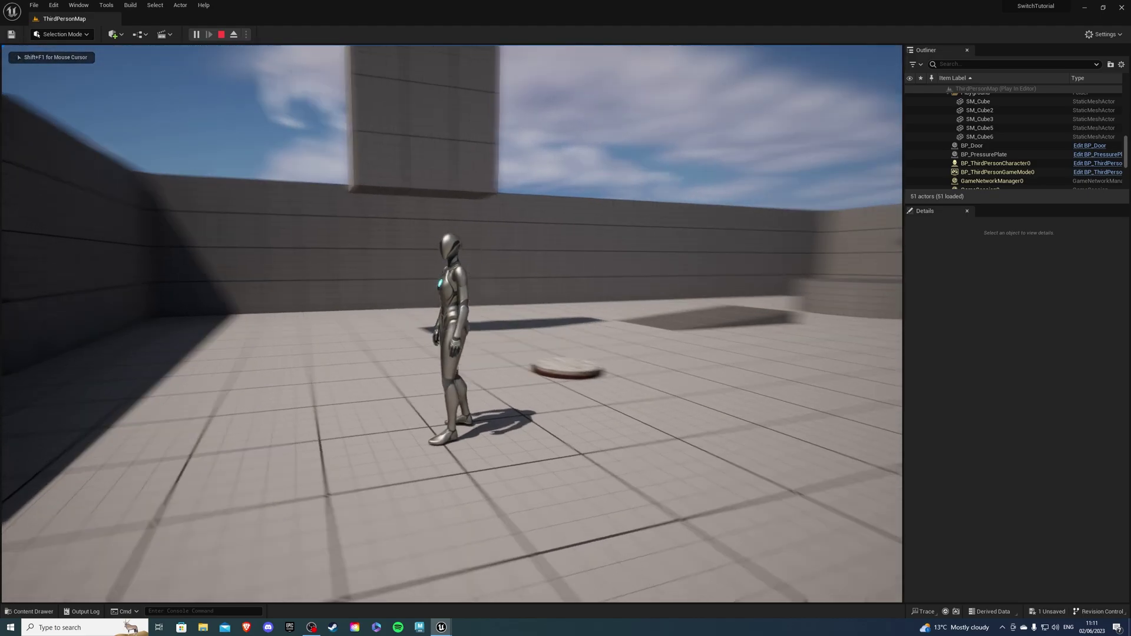
{"action": "key", "text": "d"}
{"action": "key", "text": "w"}
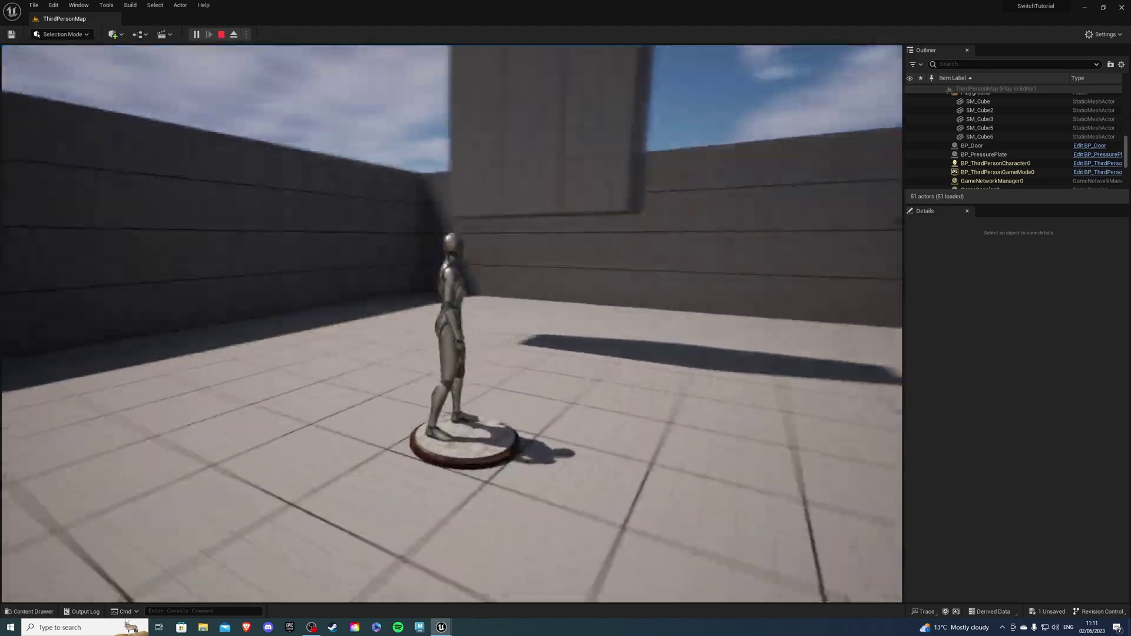
{"action": "key", "text": "s"}
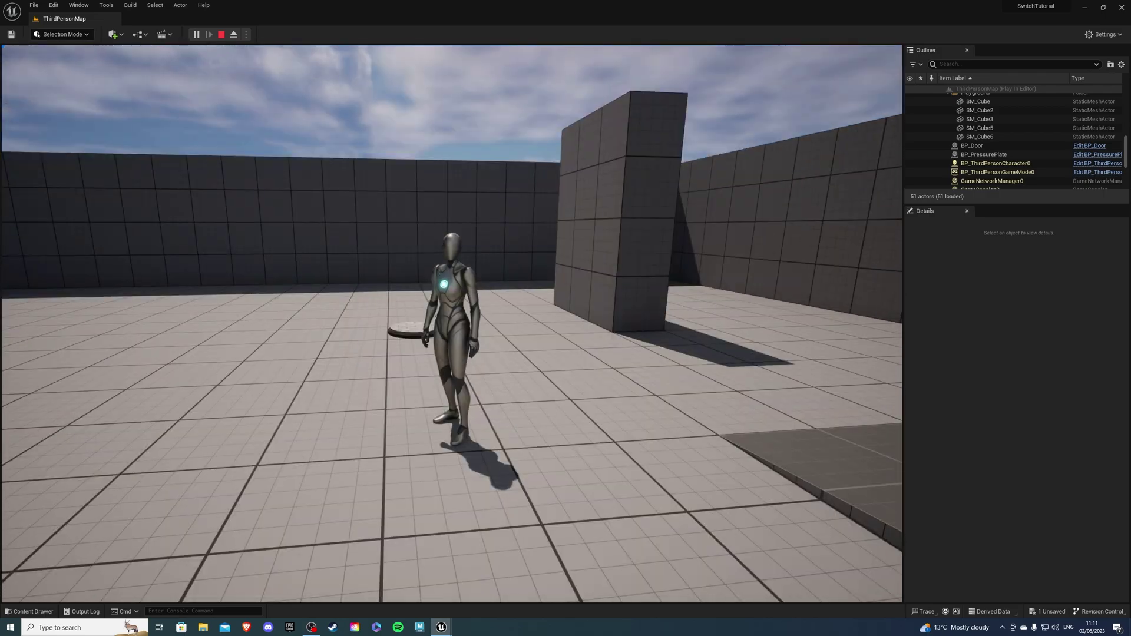